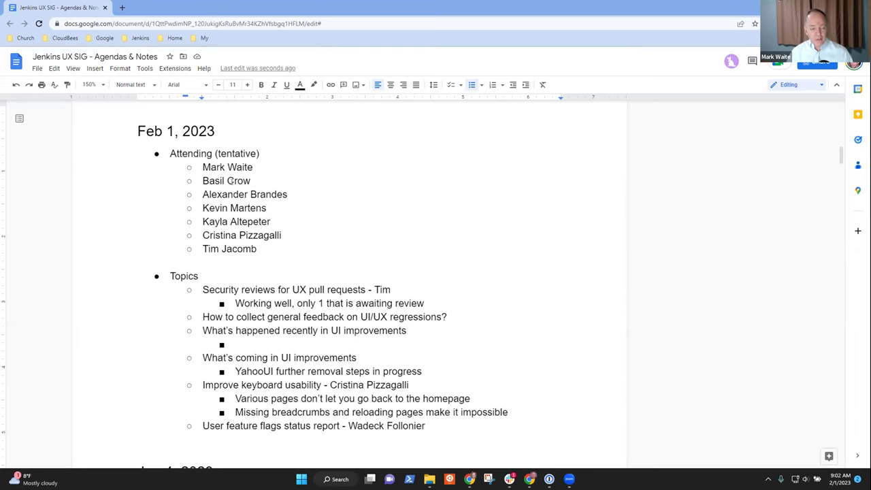
- Replace the presenter's name on the "Security reviews for UX pull requests" topic with the other presenter's first name
{"action": "scroll", "coordinate": [227, 178], "scroll_direction": "down", "scroll_amount": 1}
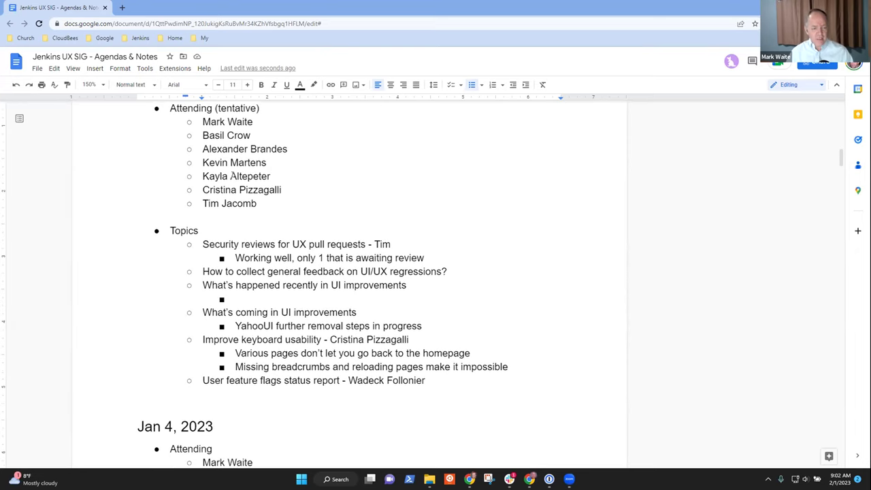
{"action": "left_click", "coordinate": [244, 258]}
{"action": "key", "text": "End"}
{"action": "key", "text": "Up"}
{"action": "key", "text": "ctrl+shift+Left"}
{"action": "key", "text": "ctrl+shift+Left"}
{"action": "key", "text": "ctrl+shift+Left"}
{"action": "key", "text": "shift+Right"}
{"action": "key", "text": "shift+Right"}
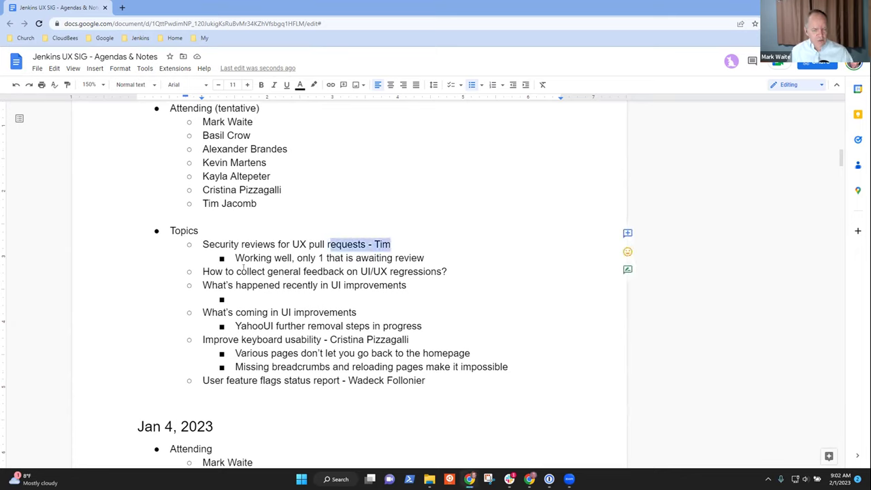
{"action": "key", "text": "ctrl+shift+Right"}
{"action": "key", "text": "ctrl+shift+Right"}
{"action": "key", "text": "ctrl+shift+Right"}
{"action": "key", "text": "ctrl+shift+Left"}
{"action": "type", "text": "Wadeck"}
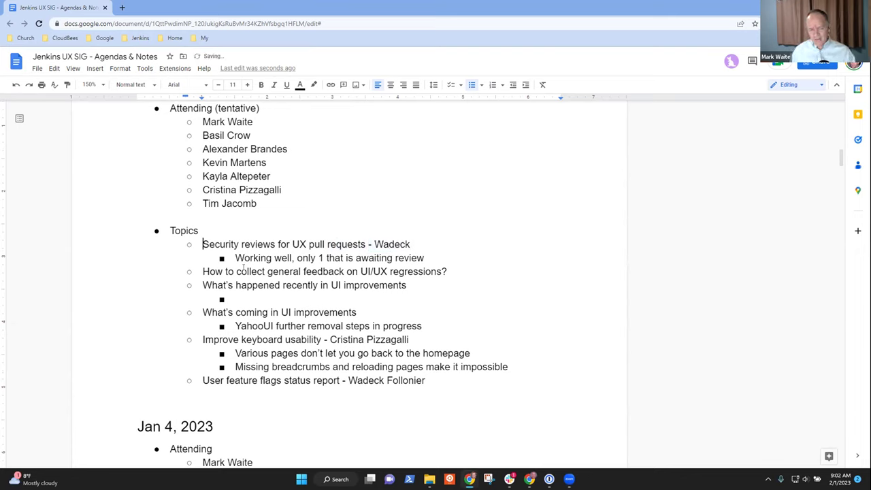
- Go through the Feb 1, 2023 topics on UI/UX regression feedback, recent UI improvements and upcoming UI improvements, highlighting entries under review
{"action": "key", "text": "Down"}
{"action": "key", "text": "Down"}
{"action": "key", "text": "Home"}
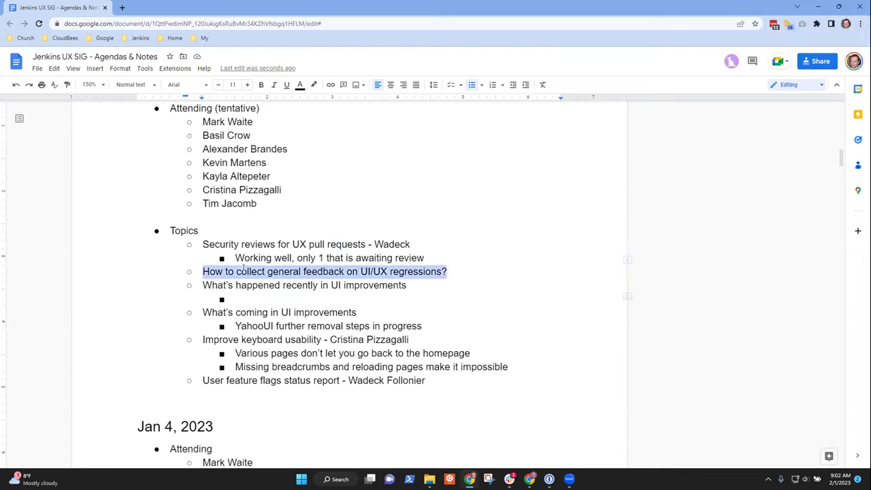
{"action": "key", "text": "shift+End"}
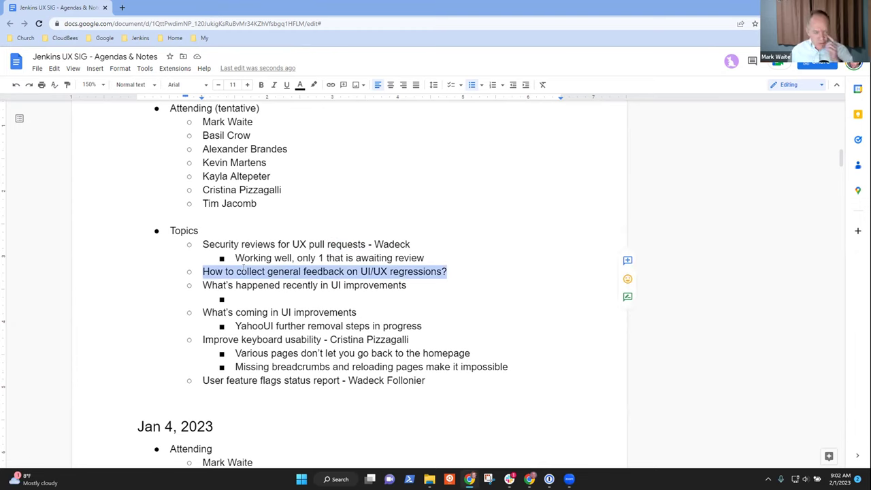
{"action": "key", "text": "Down"}
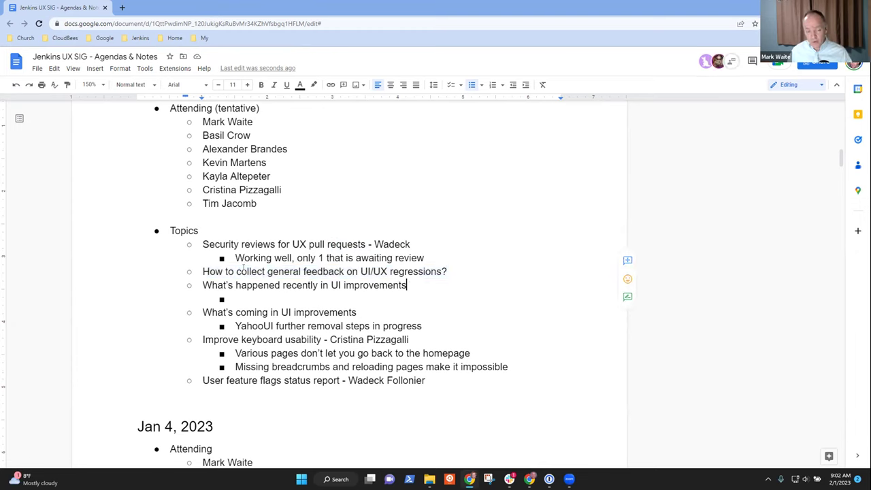
{"action": "key", "text": "Down"}
{"action": "key", "text": "Up"}
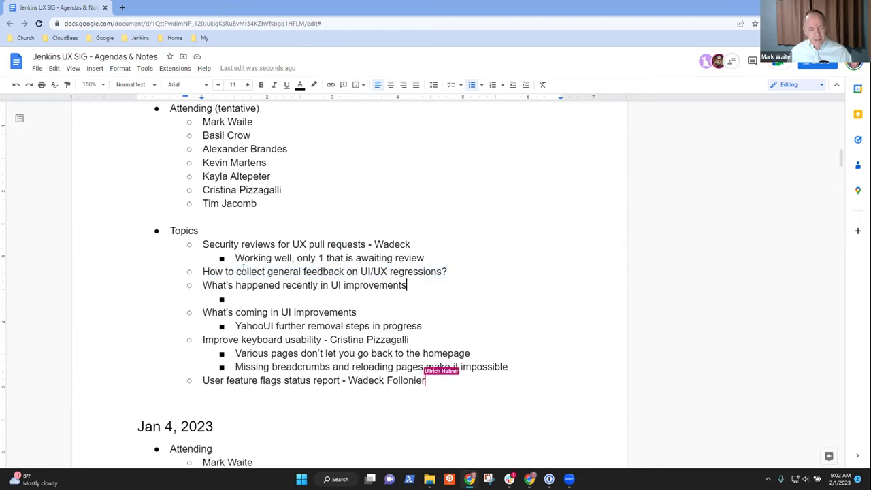
{"action": "key", "text": "Down"}
{"action": "key", "text": "Down"}
{"action": "key", "text": "Down"}
{"action": "key", "text": "shift+End"}
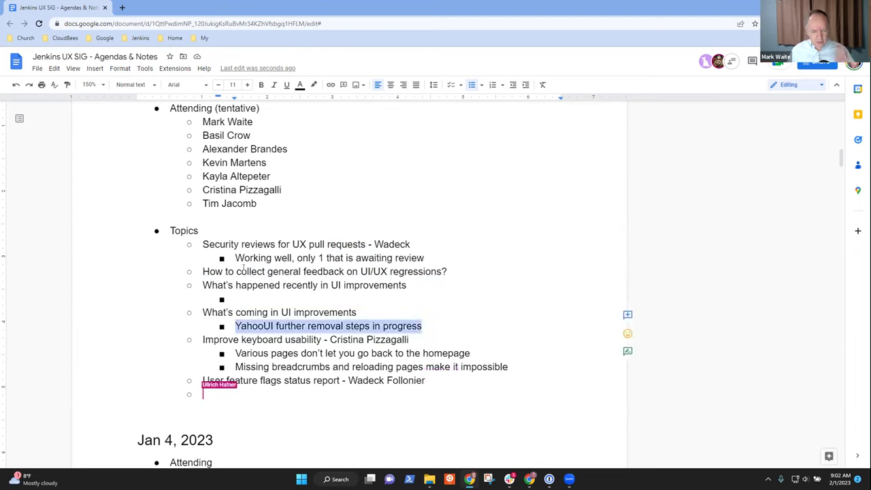
- Move the "Improve keyboard usability" topic with its two sub-bullets above "What's happened recently in UI improvements"
{"action": "key", "text": "Down"}
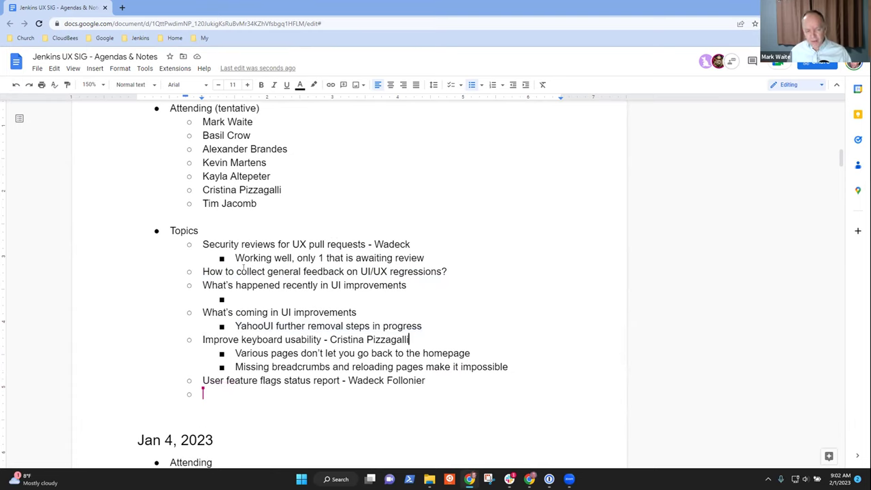
{"action": "key", "text": "Home"}
{"action": "key", "text": "shift+Down"}
{"action": "key", "text": "shift+Down"}
{"action": "key", "text": "shift+Down"}
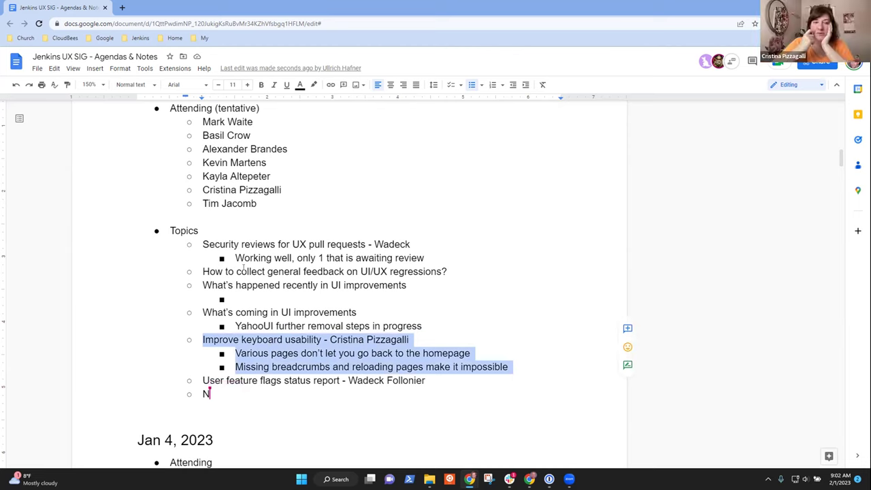
{"action": "key", "text": "ctrl+x"}
{"action": "key", "text": "Up"}
{"action": "key", "text": "Up"}
{"action": "key", "text": "Up"}
{"action": "key", "text": "Up"}
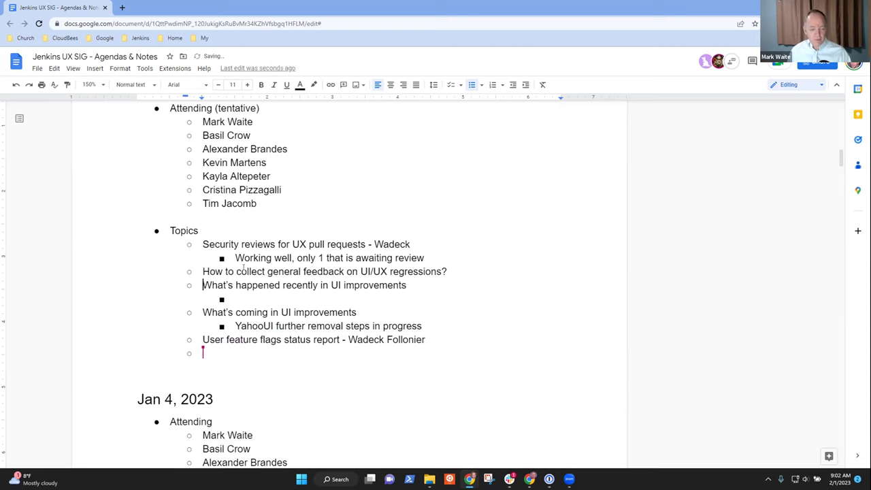
{"action": "key", "text": "ctrl+v"}
- Highlight the "User feature flags status report" topic for review
{"action": "key", "text": "Down"}
{"action": "key", "text": "Down"}
{"action": "key", "text": "Down"}
{"action": "key", "text": "Down"}
{"action": "key", "text": "shift+End"}
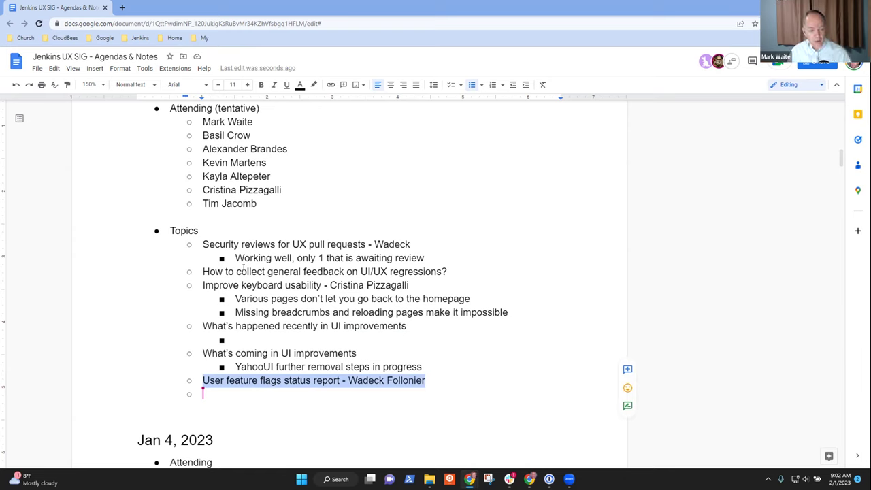
- Add the additional attendee's full name, underlined, as the last entry of the Feb 1, 2023 attendee list
{"action": "key", "text": "Up"}
{"action": "key", "text": "Up"}
{"action": "key", "text": "Up"}
{"action": "key", "text": "Up"}
{"action": "key", "text": "Up"}
{"action": "key", "text": "Up"}
{"action": "key", "text": "Up"}
{"action": "key", "text": "Up"}
{"action": "key", "text": "Up"}
{"action": "key", "text": "Up"}
{"action": "key", "text": "Up"}
{"action": "key", "text": "Up"}
{"action": "key", "text": "Up"}
{"action": "key", "text": "Return"}
{"action": "key", "text": "ctrl+u"}
{"action": "type", "text": "Ullrich Hafner"}
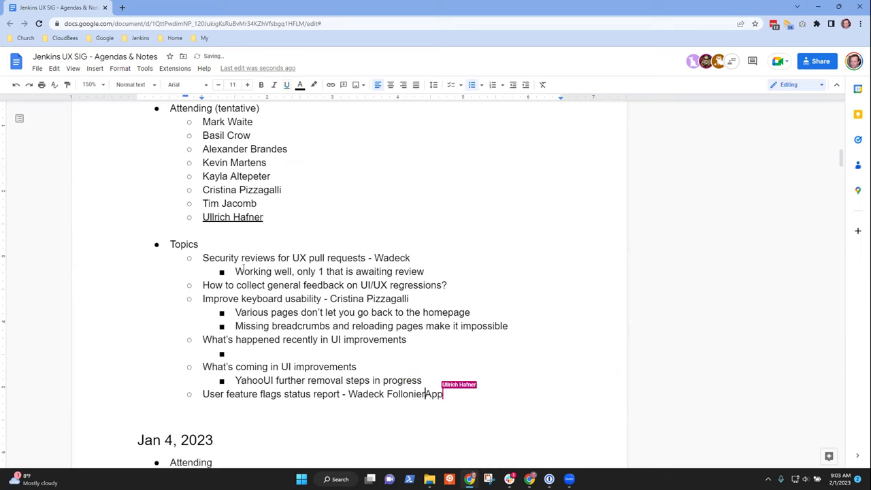
- Add the sub-bullet "Pull request is in progress, needs reviews" under the "User feature flags status report" topic
{"action": "key", "text": "Return"}
{"action": "key", "text": "Tab"}
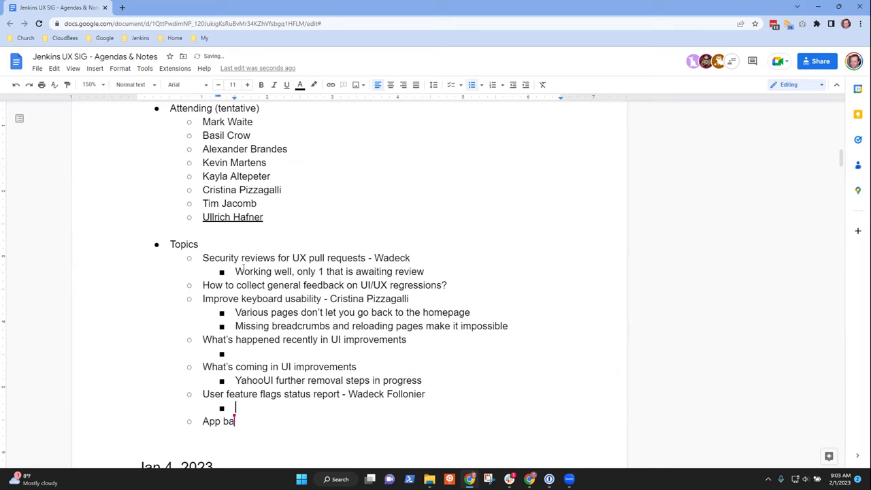
{"action": "type", "text": "Pull requ"}
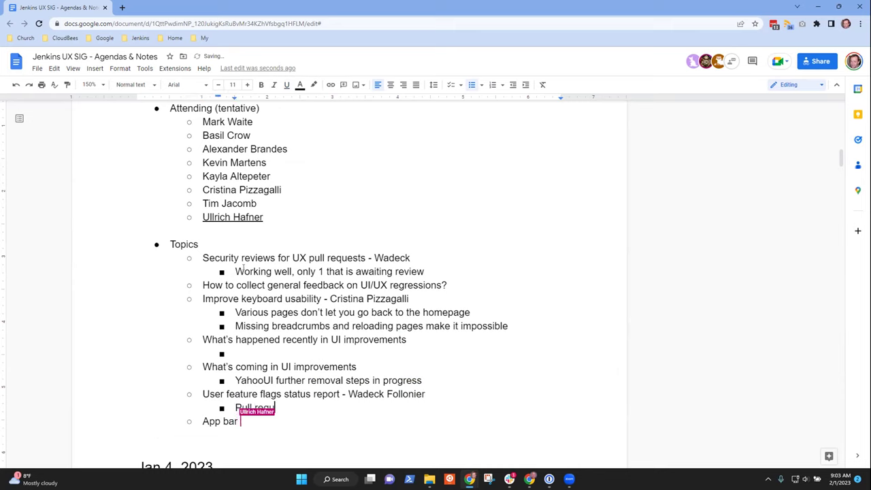
{"action": "type", "text": "est is in porg"}
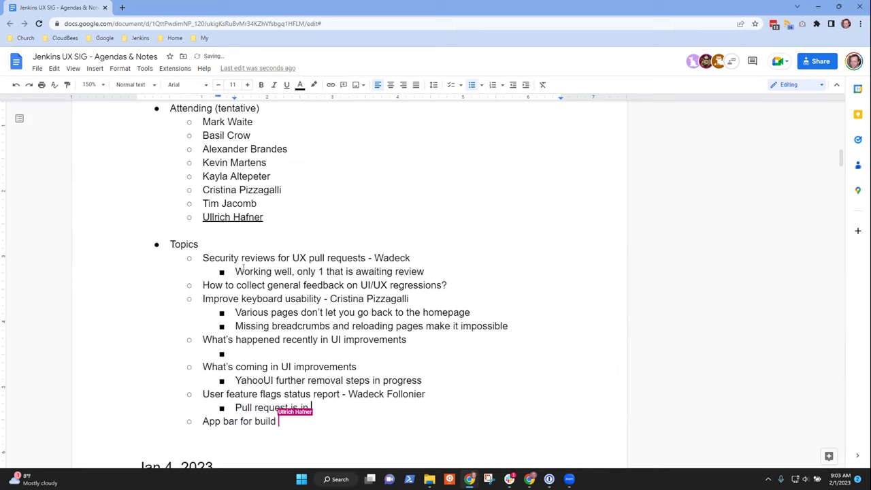
{"action": "key", "text": "BackSpace"}
{"action": "key", "text": "BackSpace"}
{"action": "key", "text": "BackSpace"}
{"action": "type", "text": "rogr"}
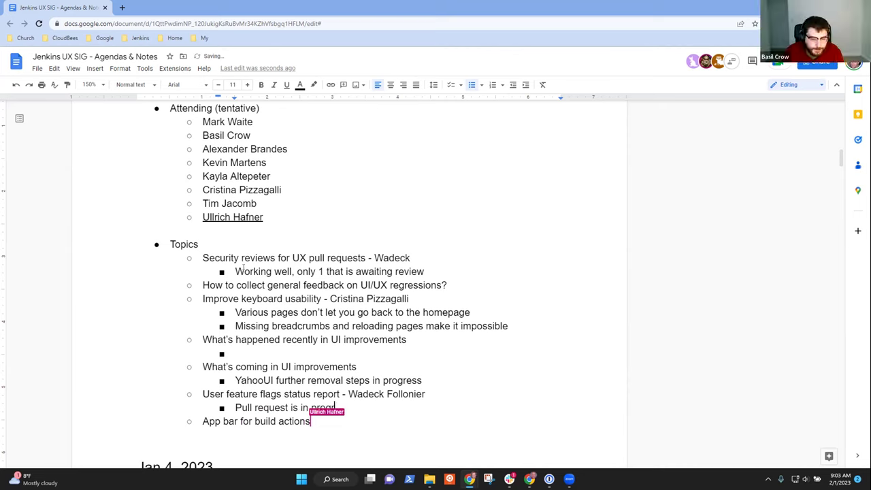
{"action": "type", "text": "ess, needs reviews"}
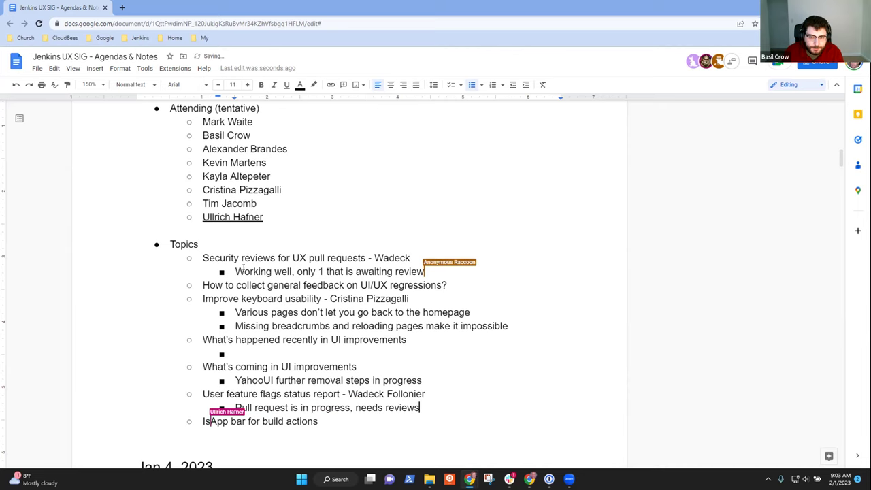
- Insert the topic "Deprecation of Jenkins Javascript libraries" directly above the "User feature flags status report" topic
{"action": "left_click", "coordinate": [424, 393]}
{"action": "key", "text": "Home"}
{"action": "key", "text": "Return"}
{"action": "key", "text": "Up"}
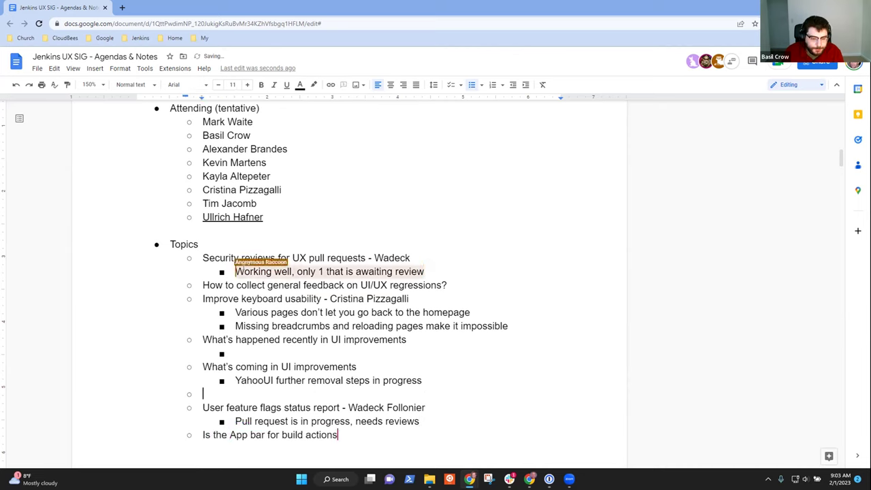
{"action": "type", "text": "Deprecation "}
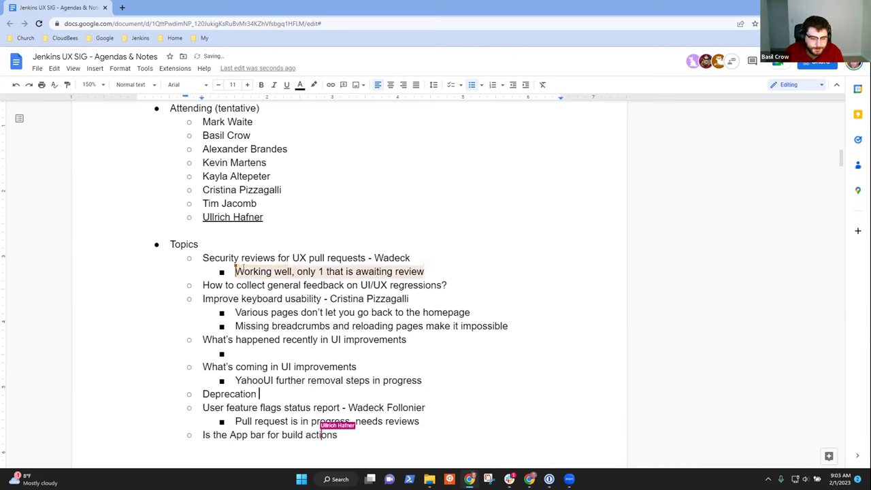
{"action": "type", "text": "of Jenkins Ja"}
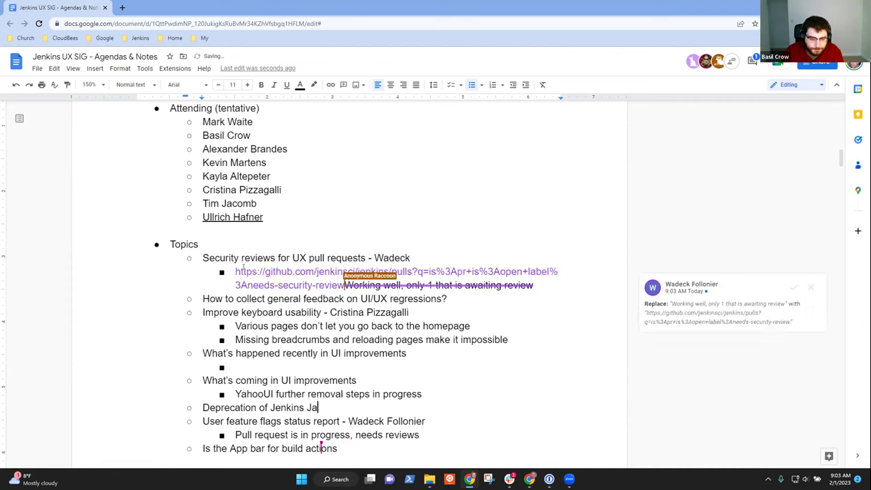
{"action": "type", "text": "vascript librar"}
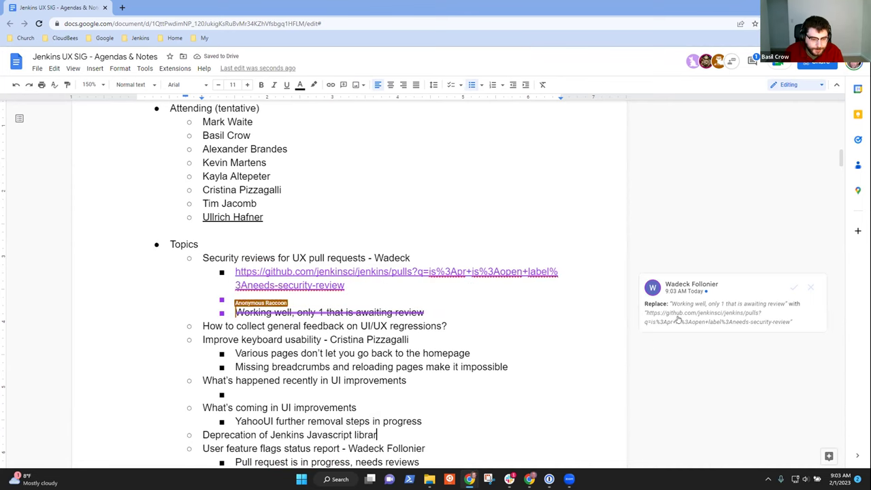
{"action": "scroll", "coordinate": [396, 305], "scroll_direction": "down", "scroll_amount": 2}
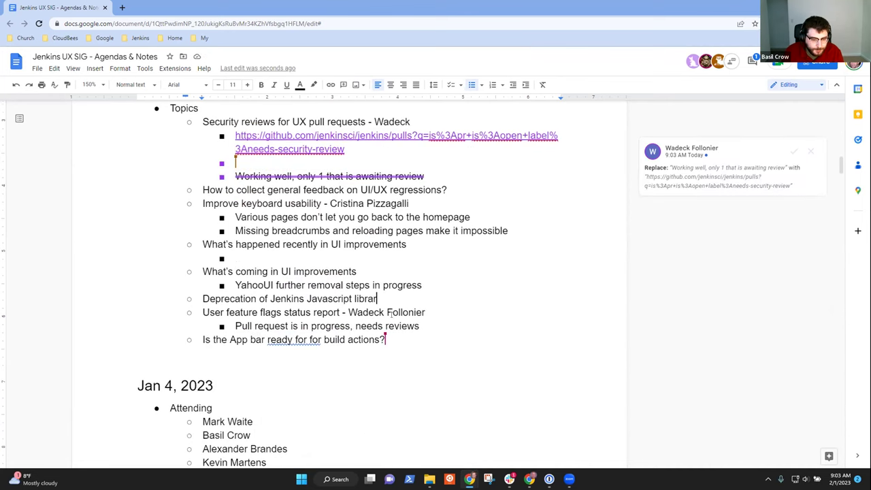
{"action": "type", "text": "y"}
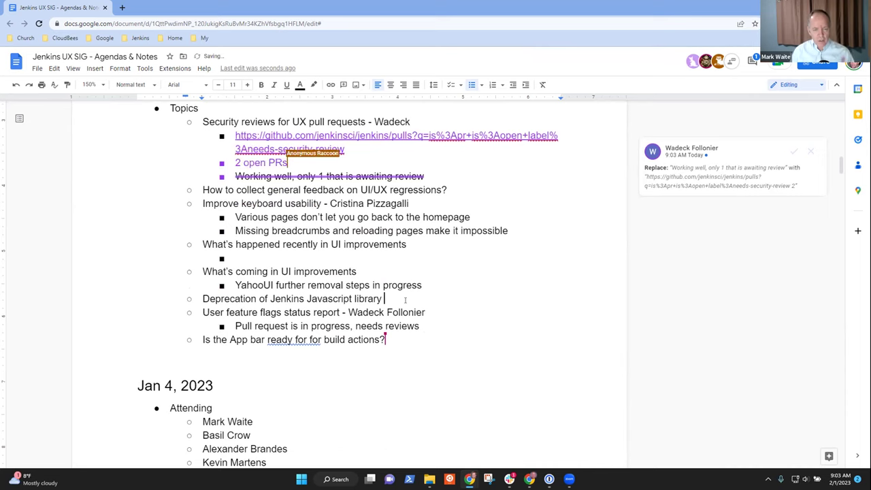
{"action": "key", "text": "BackSpace"}
{"action": "type", "text": "ies"}
- Add the sub-bullet "Pipeline: Groovy plugin improvement work" under the Javascript libraries deprecation topic
{"action": "key", "text": "Return"}
{"action": "key", "text": "Tab"}
{"action": "type", "text": "Pipeline"}
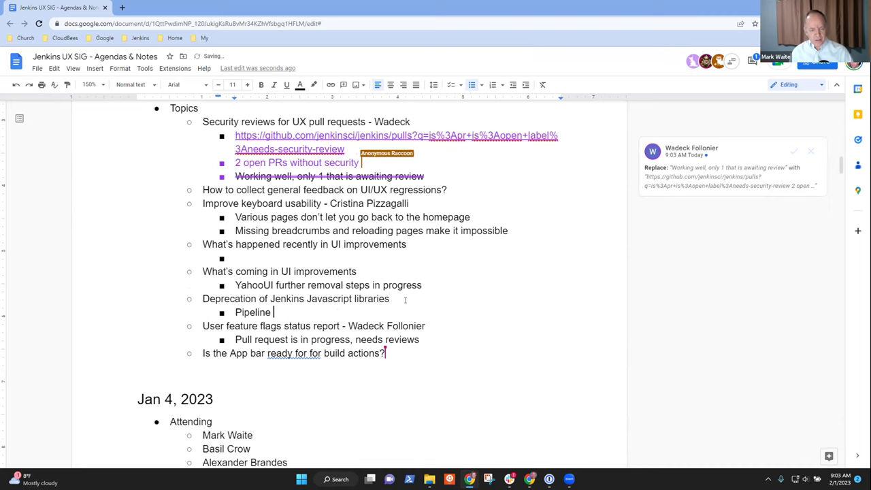
{"action": "key", "text": "BackSpace"}
{"action": "type", "text": ": Groo"}
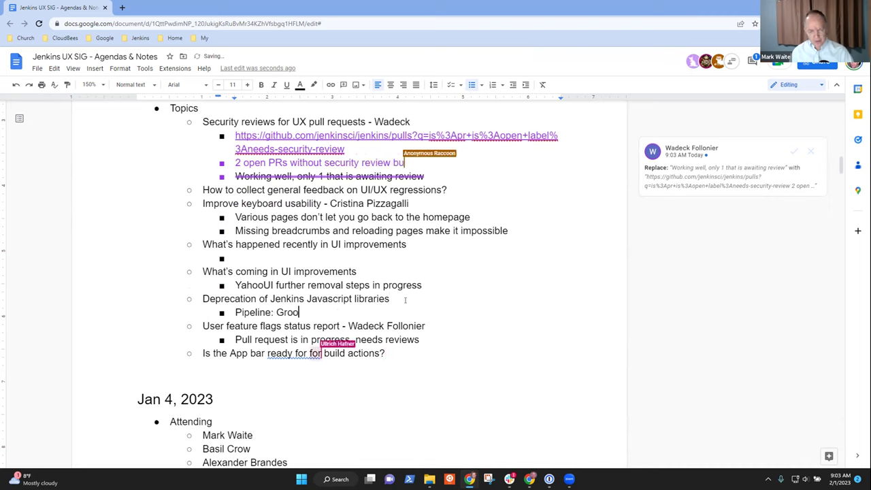
{"action": "type", "text": "vy plugin "}
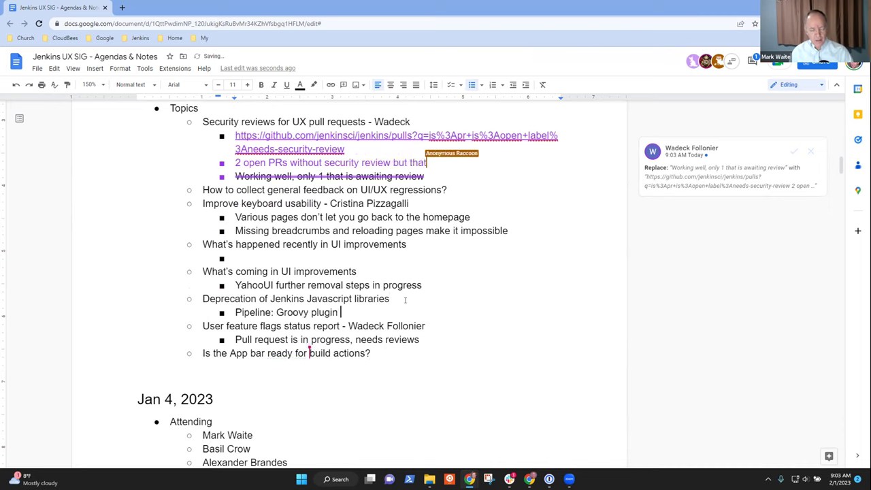
{"action": "type", "text": "improvement work"}
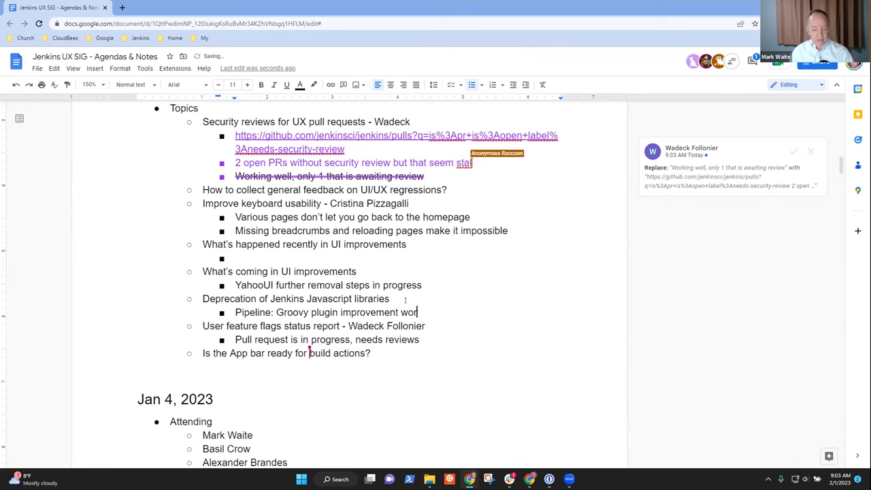
- Append "(ace-editor, momentjs, etc.)" to the "Deprecation of Jenkins Javascript libraries" topic
{"action": "left_click", "coordinate": [405, 300]}
{"action": "type", "text": "(ace-"}
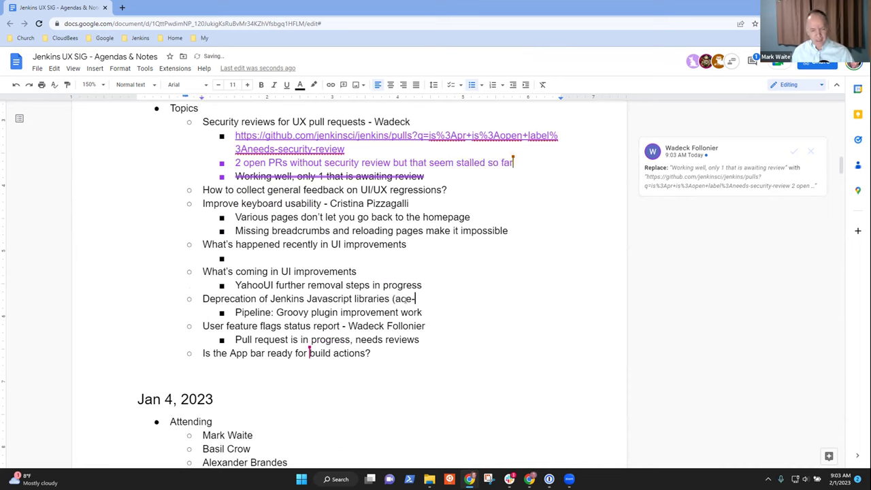
{"action": "type", "text": "editor, moem"}
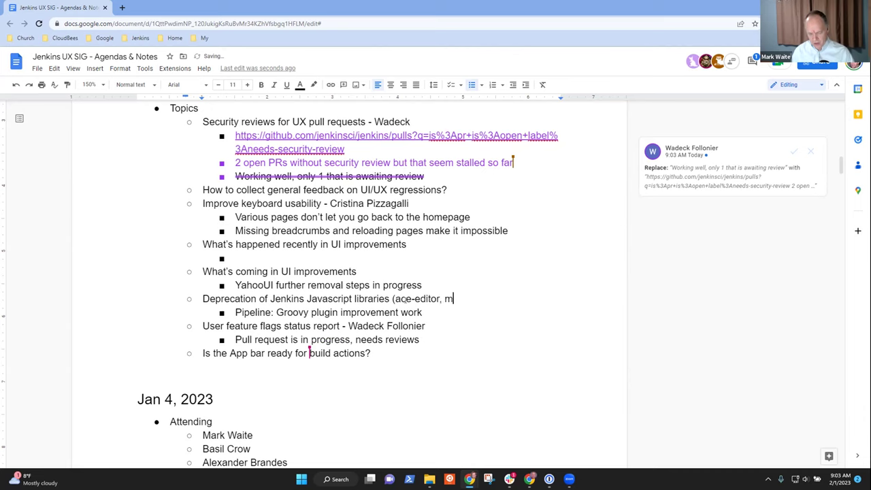
{"action": "key", "text": "BackSpace"}
{"action": "key", "text": "BackSpace"}
{"action": "type", "text": "ment"}
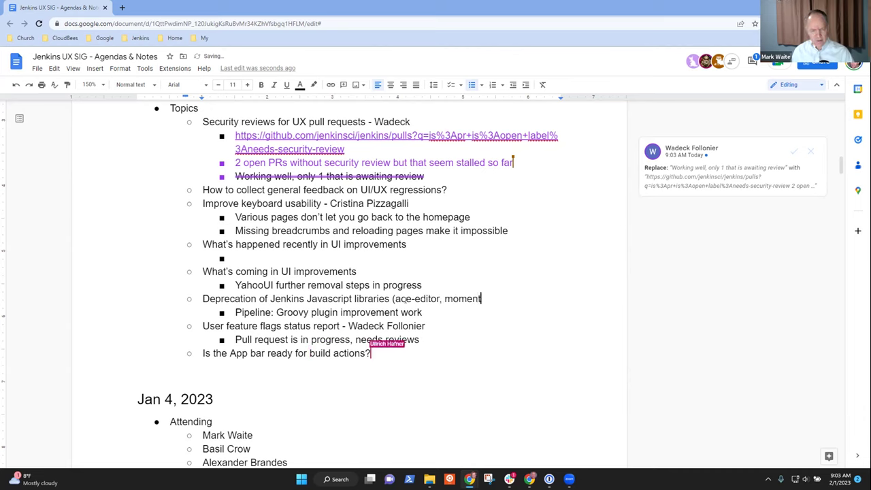
{"action": "type", "text": "js, etc.)"}
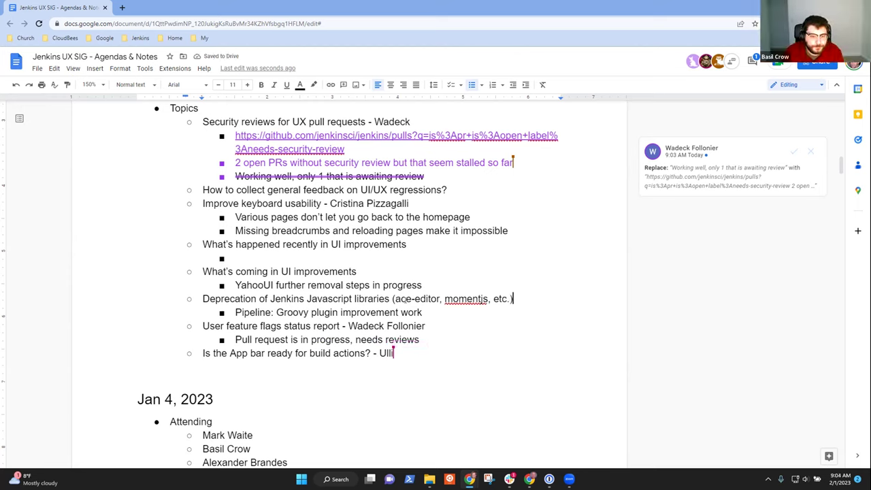
- Highlight the "Is the App bar ready for build actions?" topic for review
{"action": "key", "text": "Down"}
{"action": "key", "text": "Down"}
{"action": "key", "text": "shift+Home"}
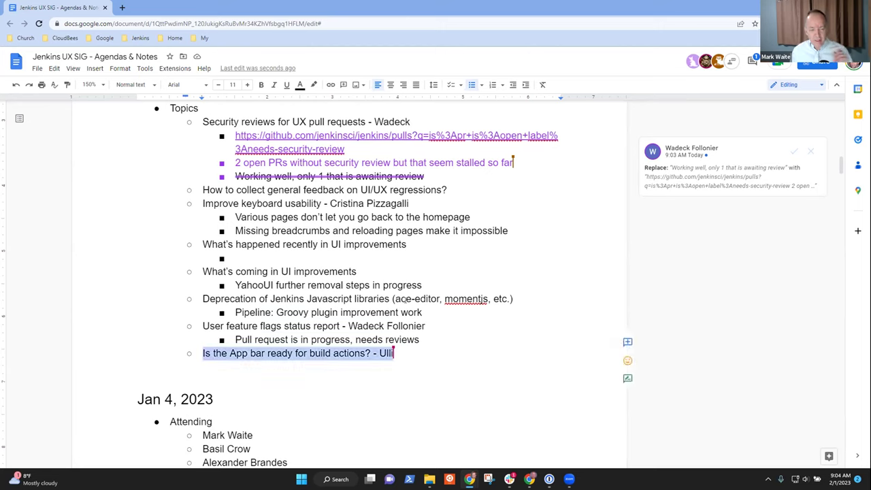
- Accept the suggested replacement of the "Working well, only 1 that is awaiting review" note under the security reviews topic
{"action": "left_click", "coordinate": [793, 151]}
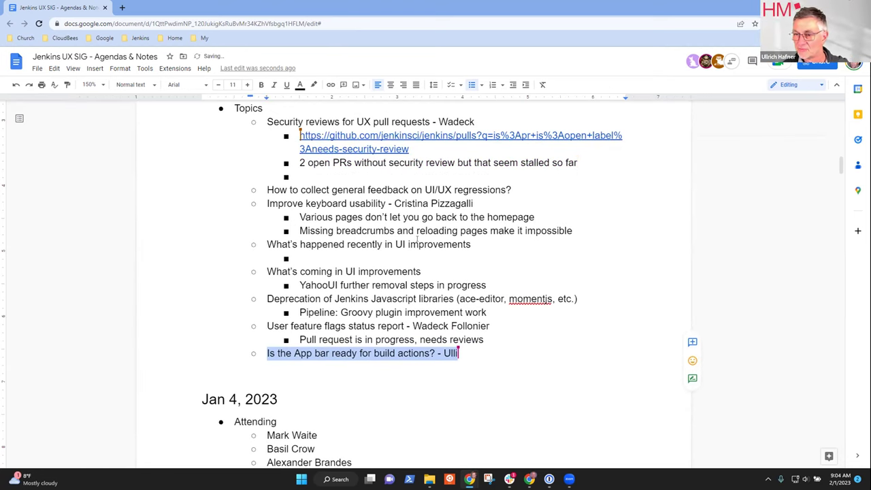
{"action": "scroll", "coordinate": [417, 238], "scroll_direction": "up", "scroll_amount": 1}
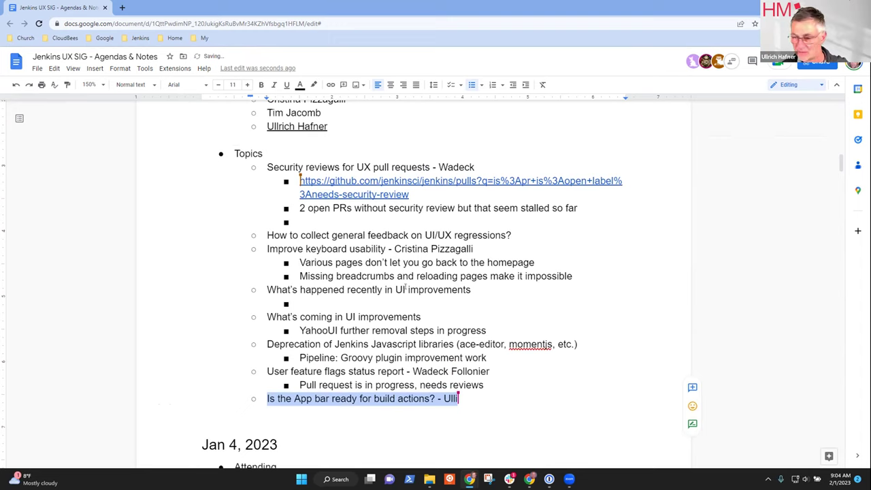
- Delete the two attendees listed directly above and below the keyboard usability topic's owner from the attending list
{"action": "key", "text": "Right"}
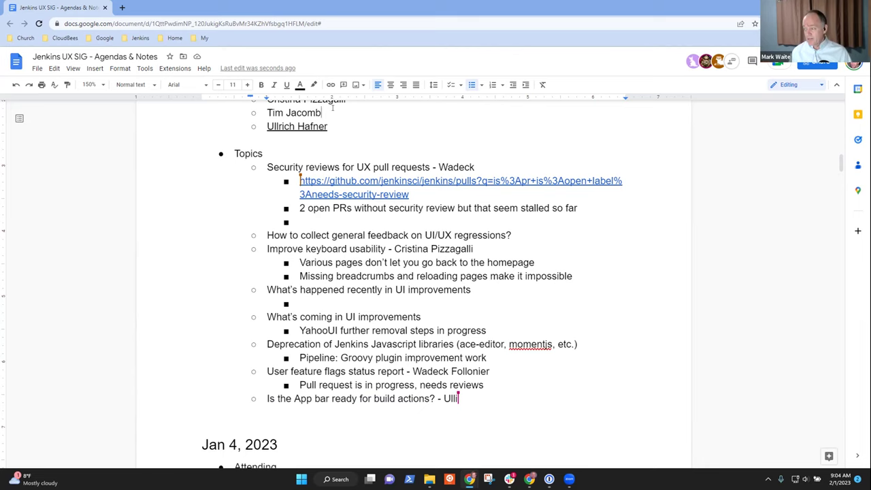
{"action": "key", "text": "ctrl+BackSpace"}
{"action": "key", "text": "ctrl+BackSpace"}
{"action": "key", "text": "BackSpace"}
{"action": "key", "text": "BackSpace"}
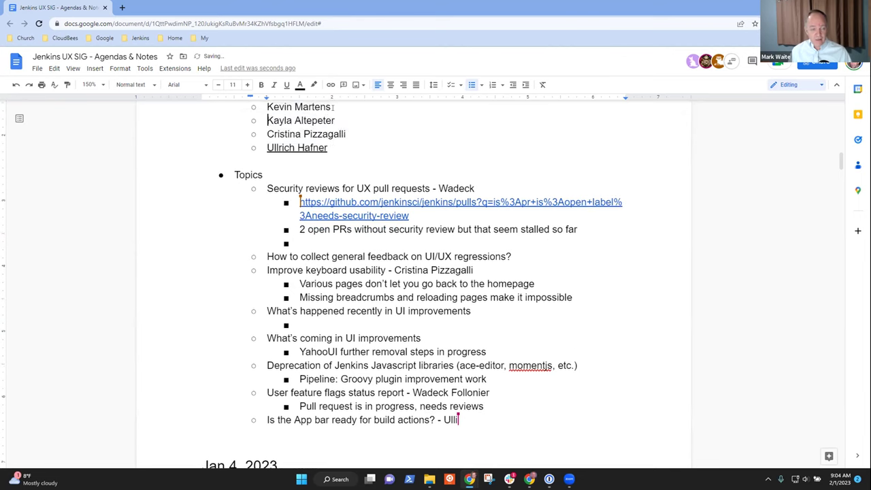
{"action": "key", "text": "Down"}
{"action": "key", "text": "shift+Up"}
{"action": "key", "text": "BackSpace"}
{"action": "key", "text": "Down"}
{"action": "key", "text": "Down"}
{"action": "key", "text": "Down"}
{"action": "key", "text": "Down"}
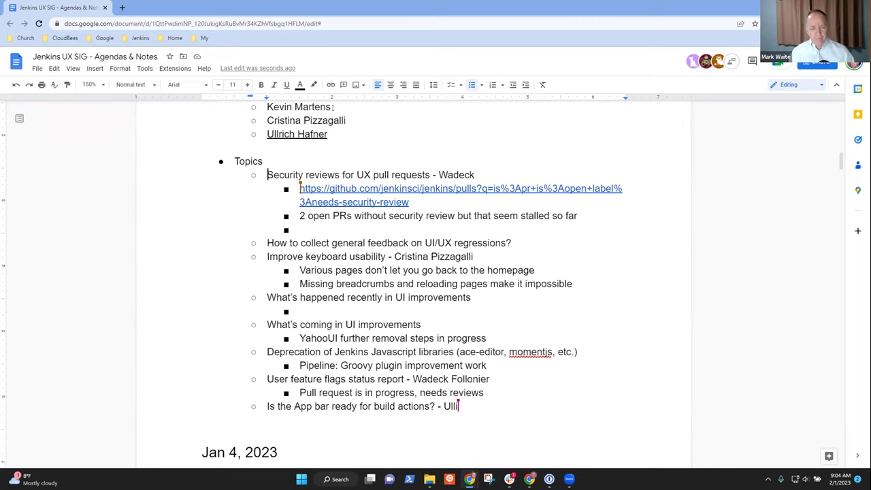
- Open the linked needs-security-review pull request list on GitHub and examine "Add updates count badge to Updates sidebar item" and "Colored node labels"
{"action": "left_click", "coordinate": [345, 201]}
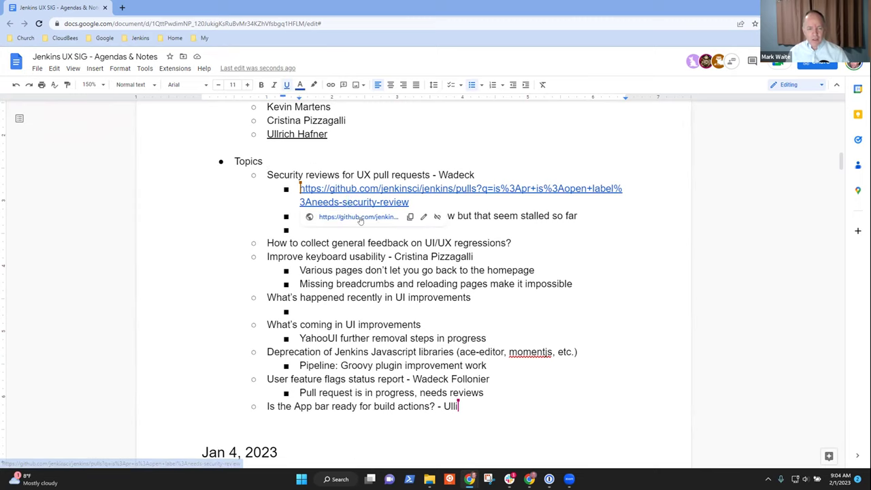
{"action": "left_click", "coordinate": [358, 216]}
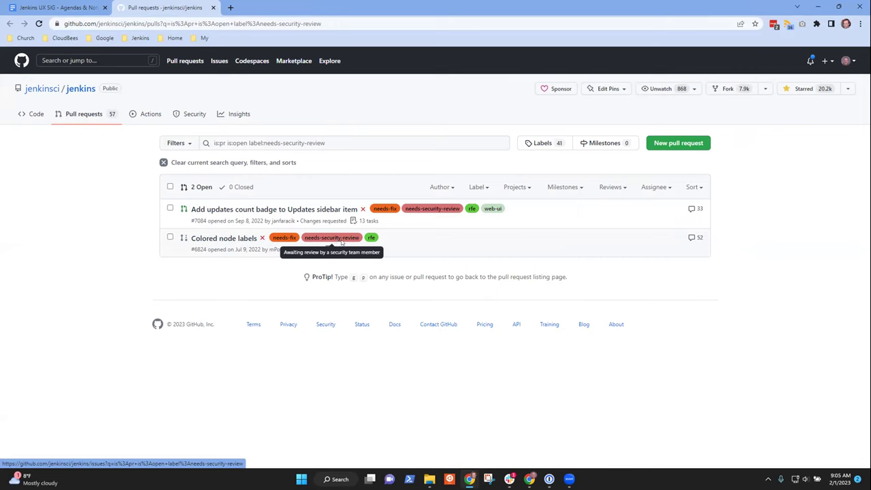
{"action": "mouse_move", "coordinate": [266, 211]}
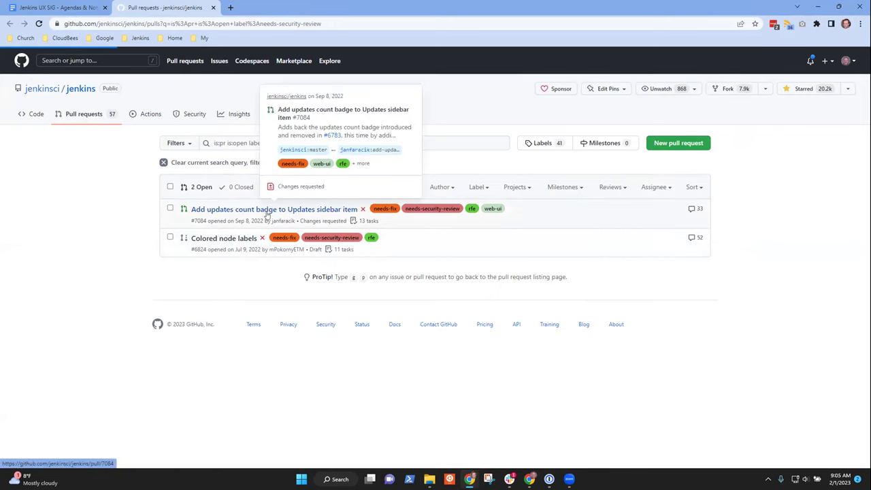
{"action": "left_click", "coordinate": [307, 210]}
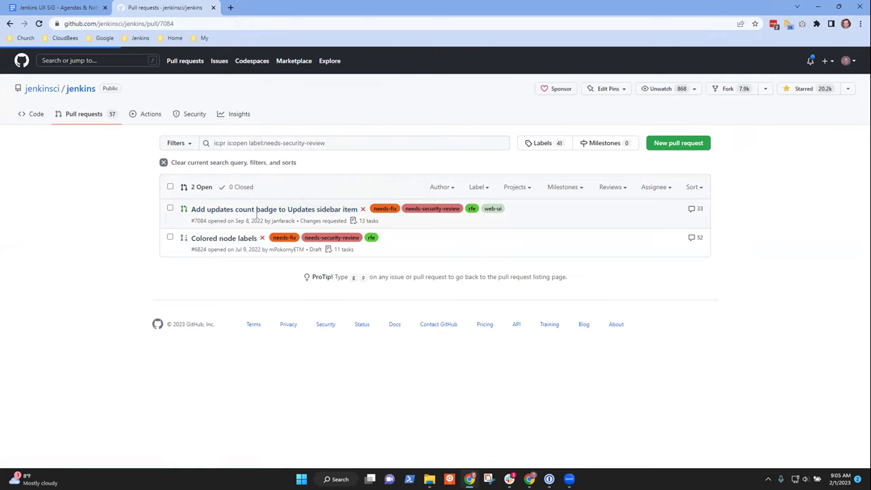
{"action": "mouse_move", "coordinate": [243, 214]}
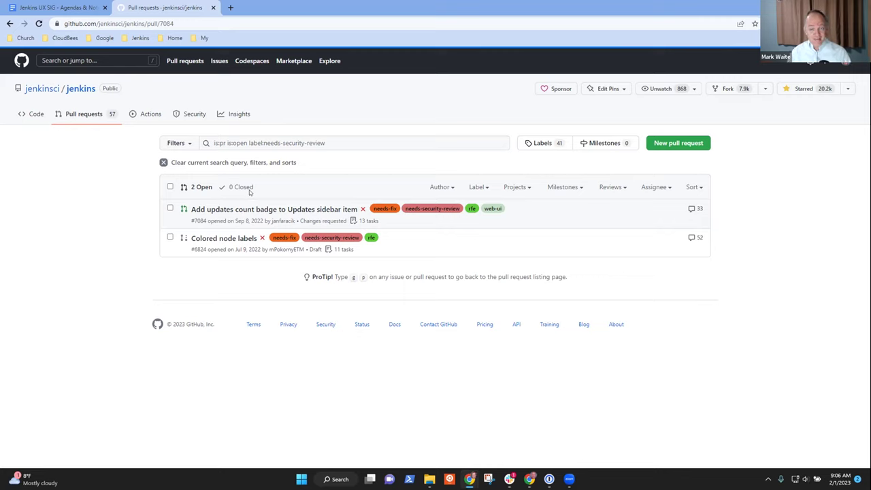
{"action": "mouse_move", "coordinate": [286, 210]}
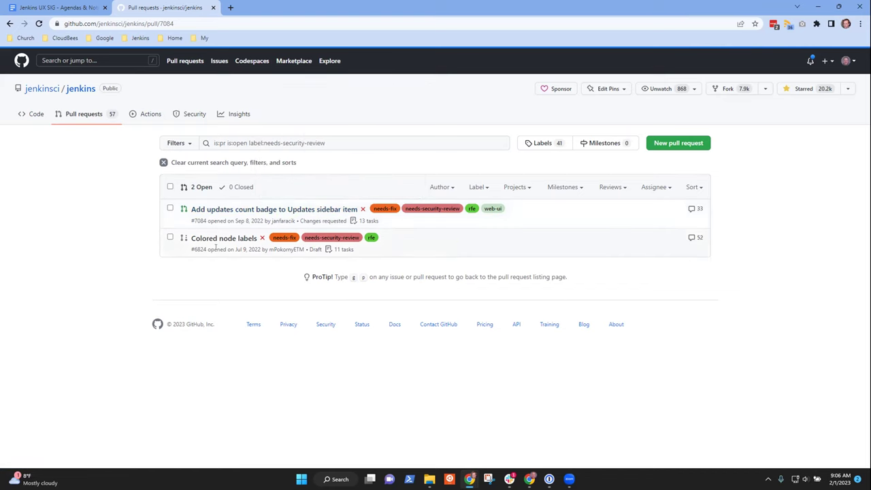
{"action": "mouse_move", "coordinate": [229, 239]}
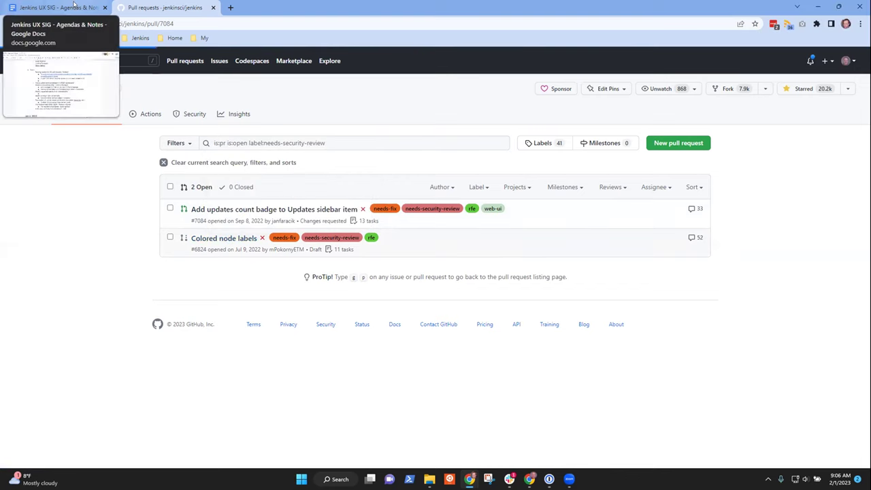
- Back in the agenda, accept the suggested "In case changes after audit" bullet and append "if the changes might be worth another review"
{"action": "left_click", "coordinate": [73, 4]}
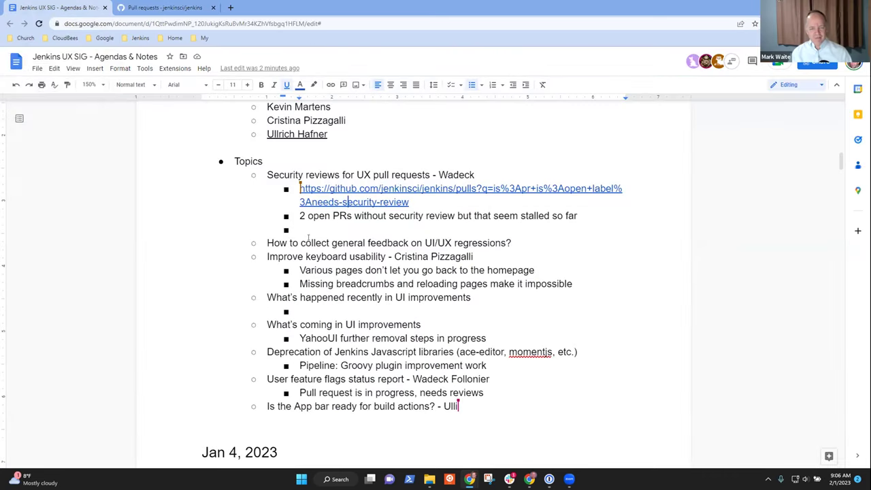
{"action": "left_click", "coordinate": [318, 228]}
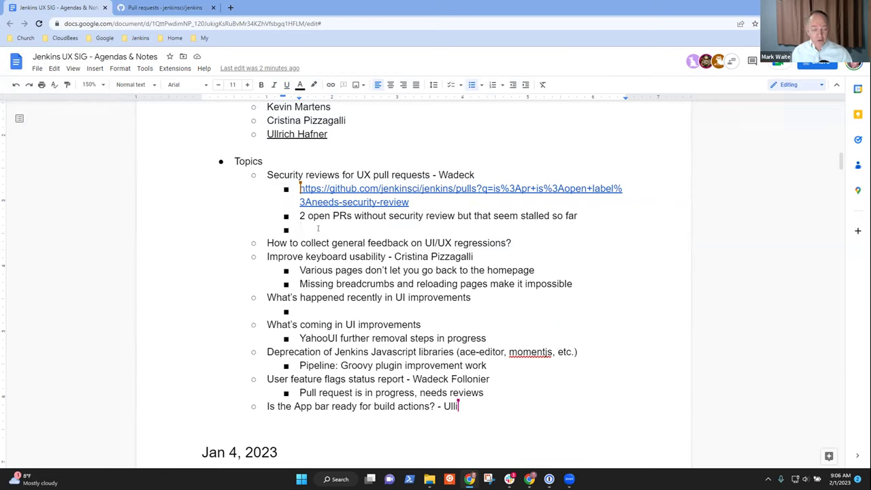
{"action": "key", "text": "BackSpace"}
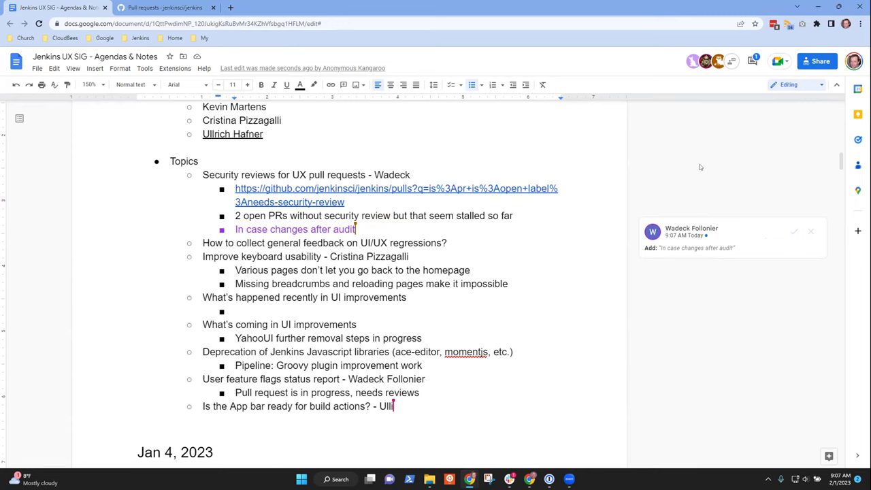
{"action": "left_click", "coordinate": [790, 232]}
{"action": "left_click", "coordinate": [430, 232]}
{"action": "type", "text": "if the "}
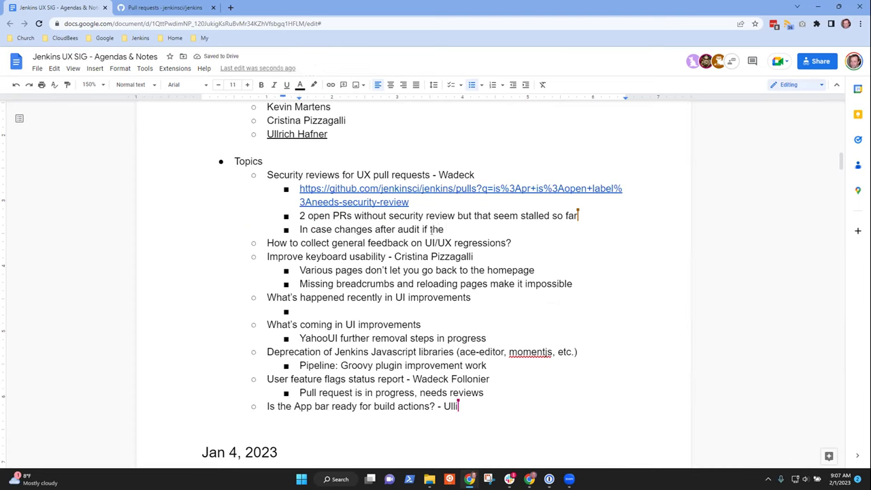
{"action": "type", "text": "changes might be"}
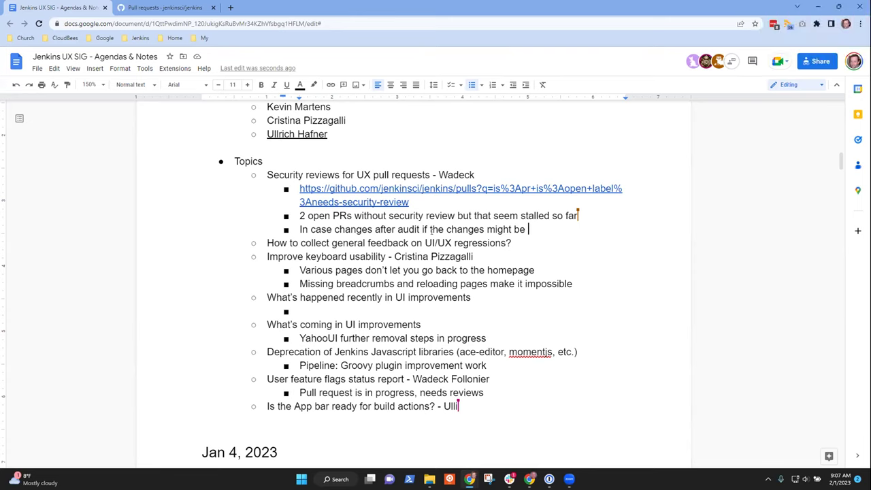
{"action": "type", "text": "worth another review"}
- Add a nested bullet under the audit changes note: "When in doubt, ask, or set the label and rely on the security team to clear the label"
{"action": "key", "text": "Return"}
{"action": "key", "text": "Tab"}
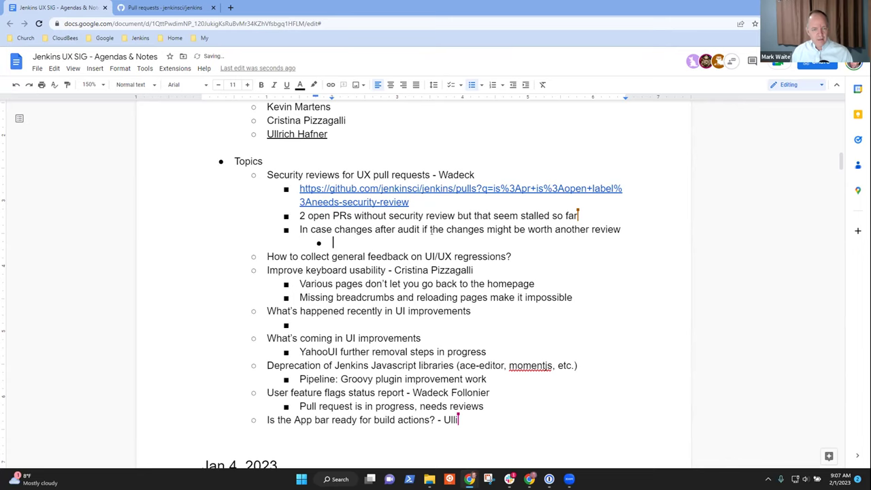
{"action": "type", "text": "When in dou"}
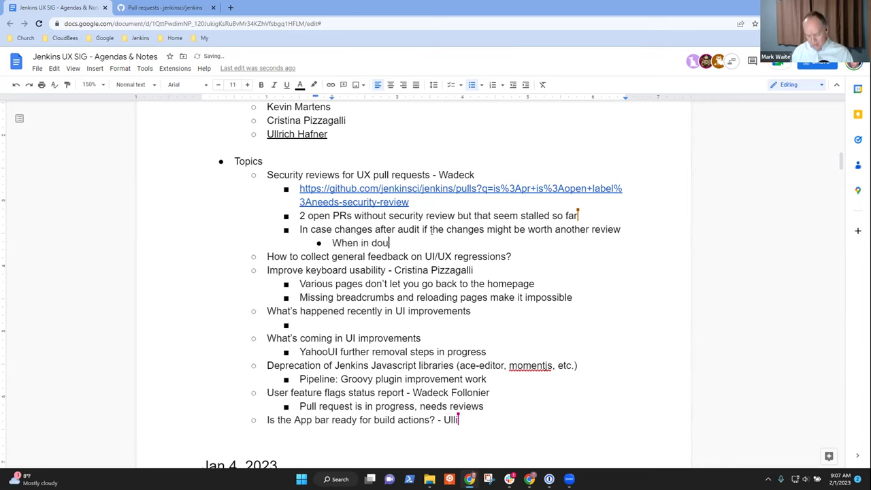
{"action": "type", "text": "bt, ask"}
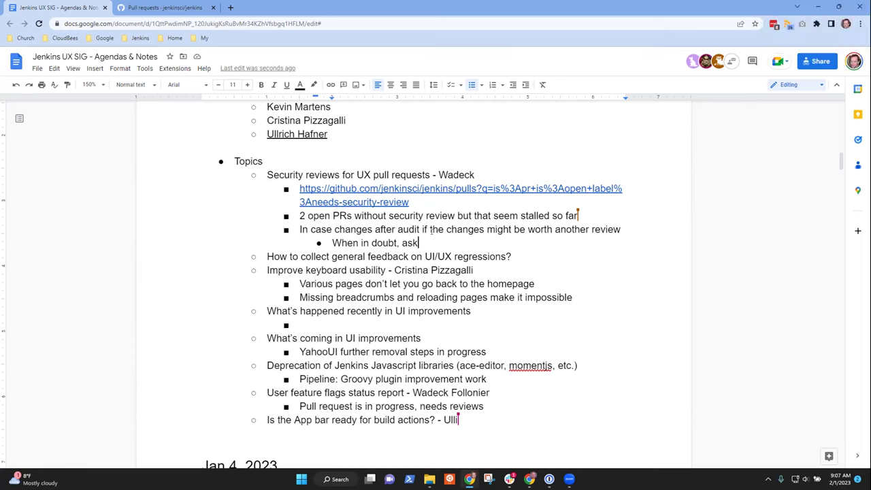
{"action": "type", "text": ", or set the "}
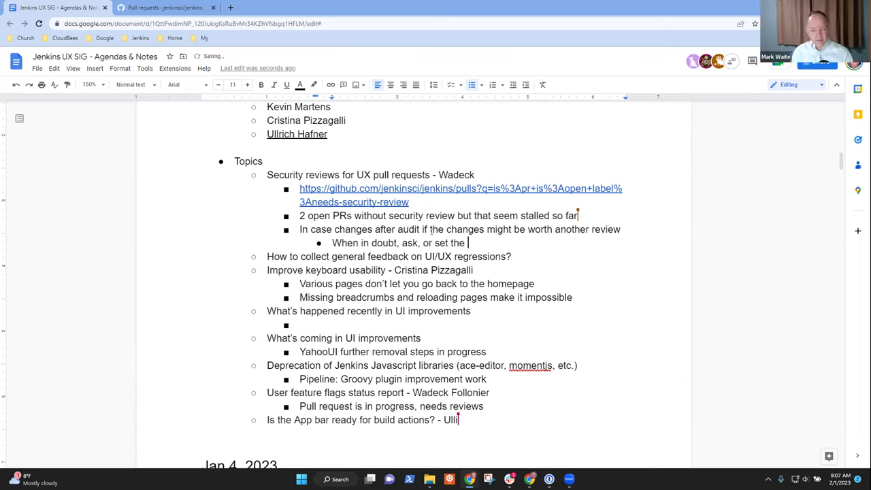
{"action": "type", "text": "label,"}
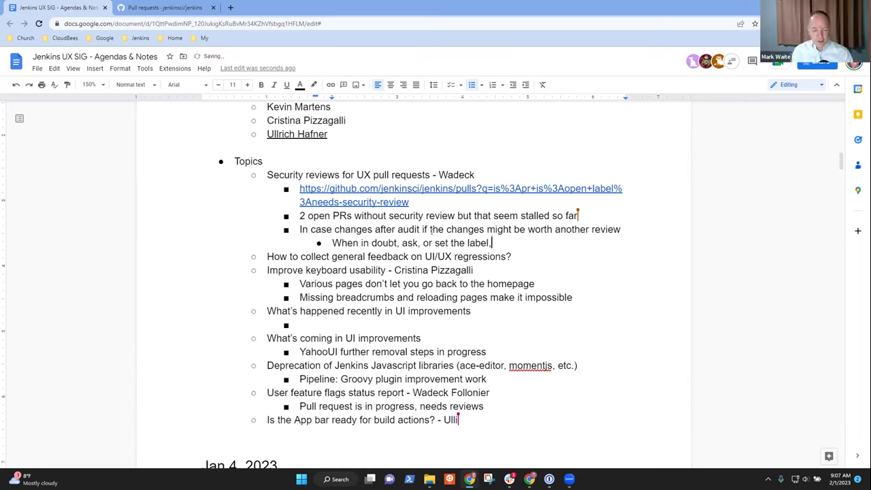
{"action": "key", "text": "BackSpace"}
{"action": "type", "text": "and rely "}
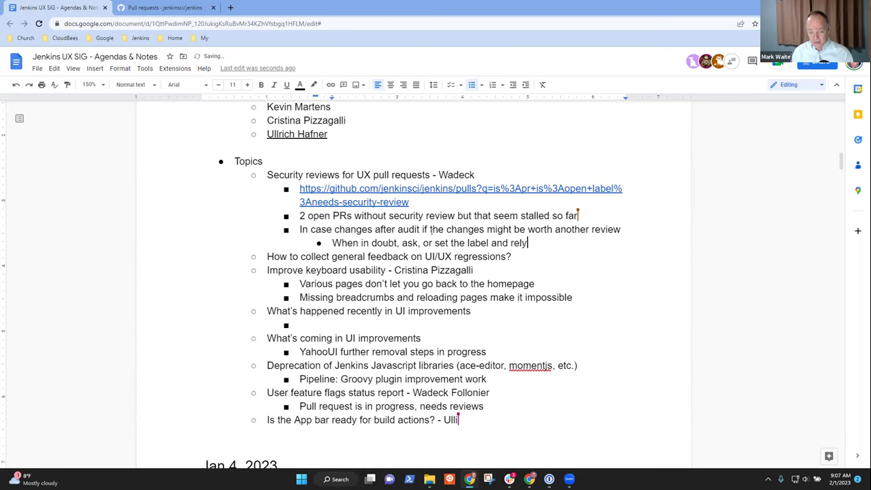
{"action": "type", "text": "on the secuirt"}
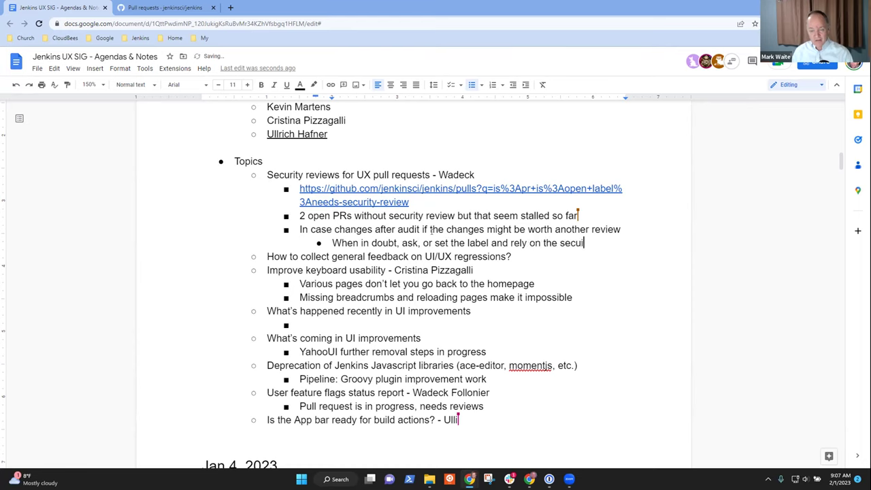
{"action": "key", "text": "BackSpace"}
{"action": "key", "text": "BackSpace"}
{"action": "key", "text": "BackSpace"}
{"action": "key", "text": "BackSpace"}
{"action": "type", "text": "urity team "}
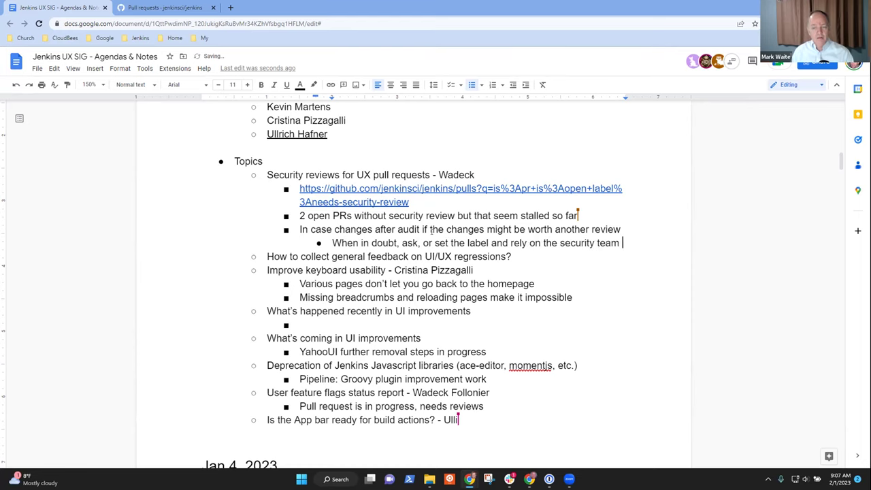
{"action": "type", "text": "to clear the "}
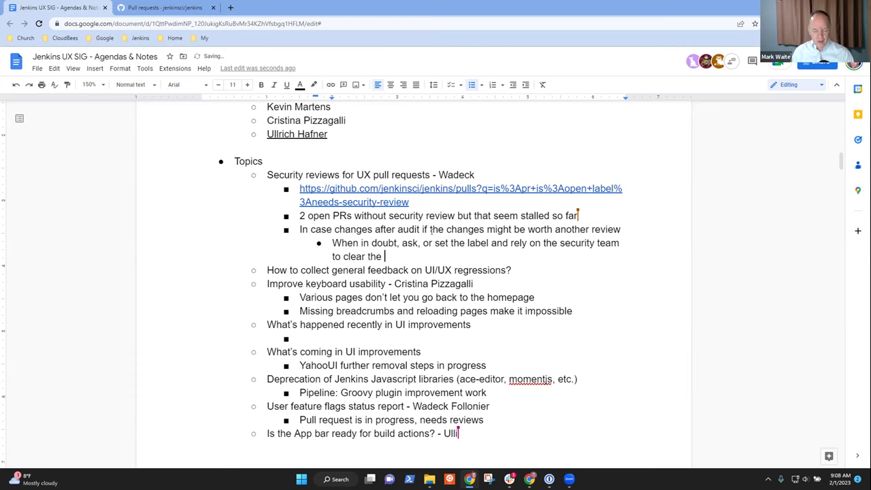
{"action": "type", "text": "label"}
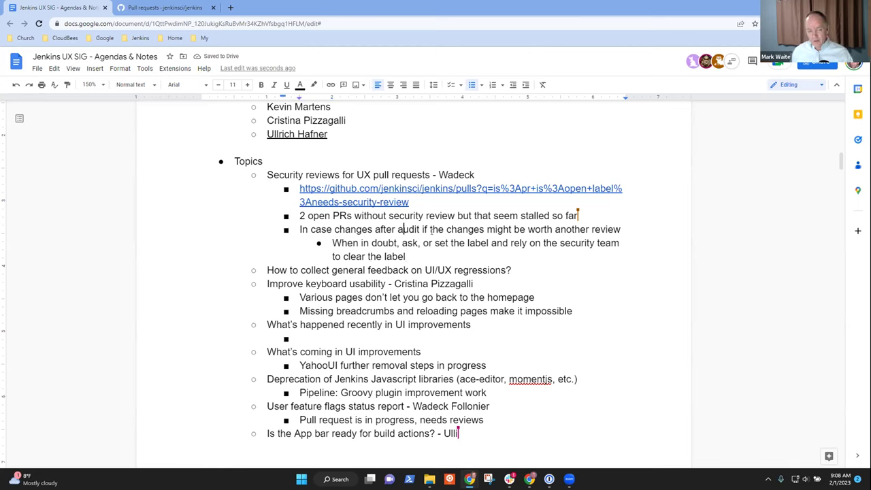
- Highlight the security reviews topic and the "How to collect general feedback on UI/UX regressions?" topic for discussion
{"action": "left_click", "coordinate": [406, 199]}
{"action": "triple_click", "coordinate": [408, 174]}
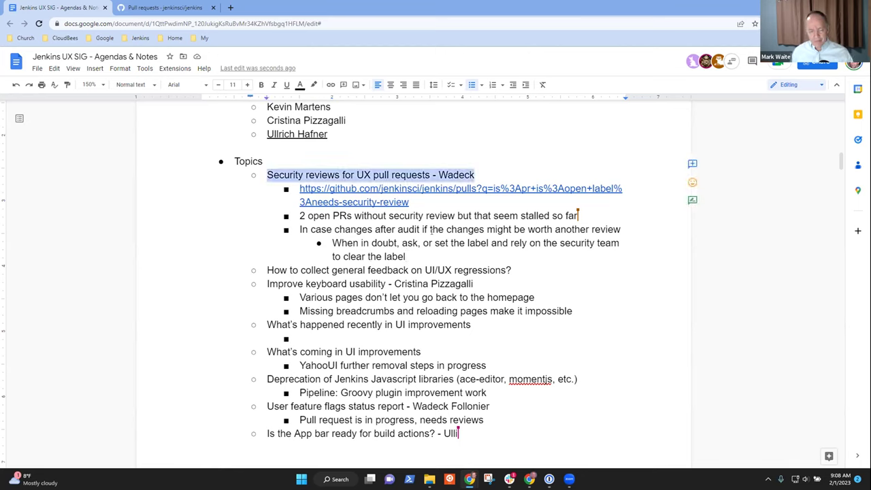
{"action": "key", "text": "Down"}
{"action": "key", "text": "Down"}
{"action": "key", "text": "Down"}
{"action": "key", "text": "Down"}
{"action": "key", "text": "Down"}
{"action": "key", "text": "Down"}
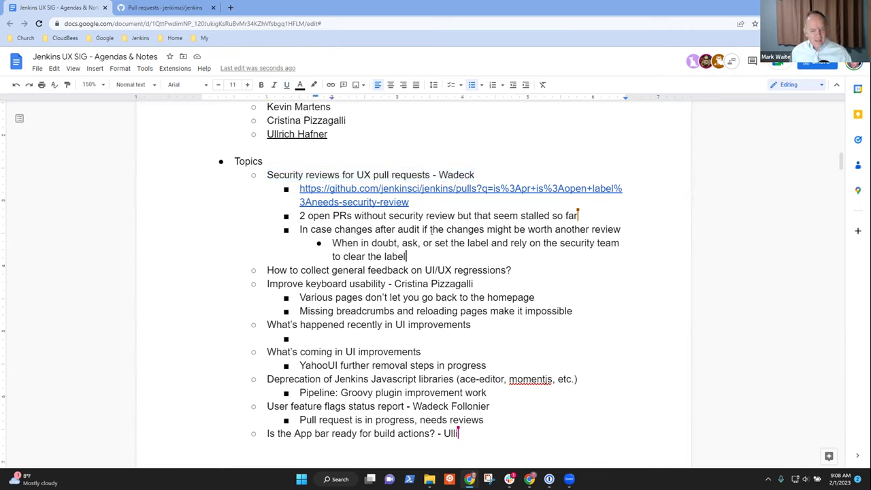
{"action": "key", "text": "Right"}
{"action": "key", "text": "shift+End"}
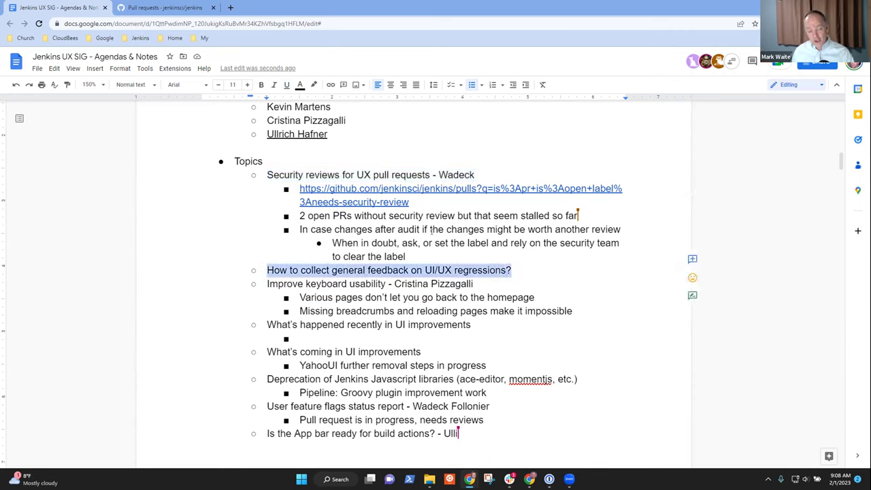
- Add the sub-bullet "Jira as the collection point" under the UI/UX regressions feedback topic and highlight that topic
{"action": "key", "text": "End"}
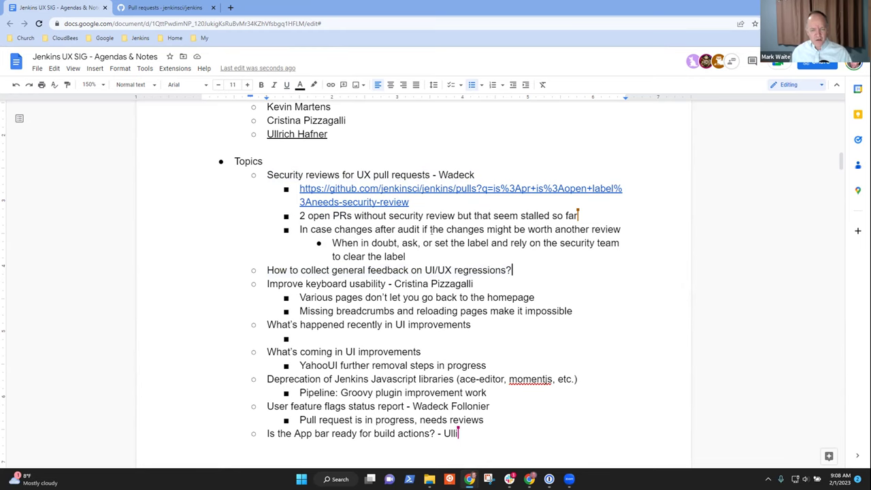
{"action": "key", "text": "Return"}
{"action": "key", "text": "Tab"}
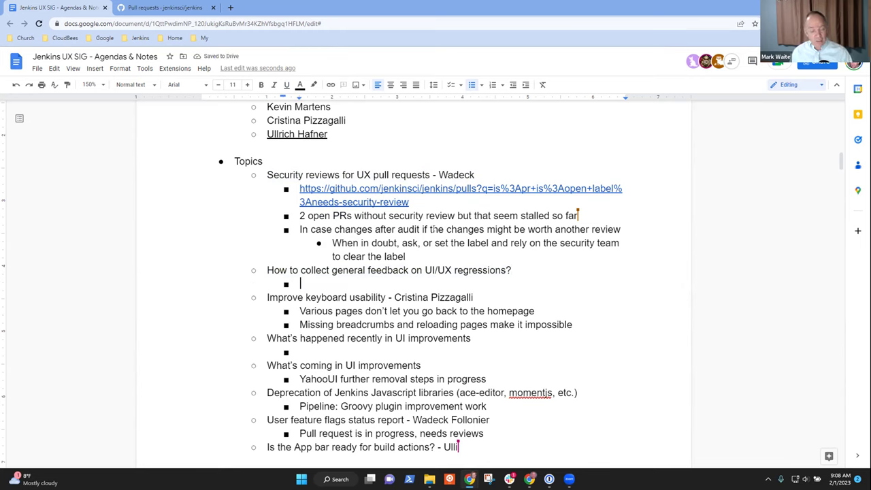
{"action": "type", "text": "Jira as the "}
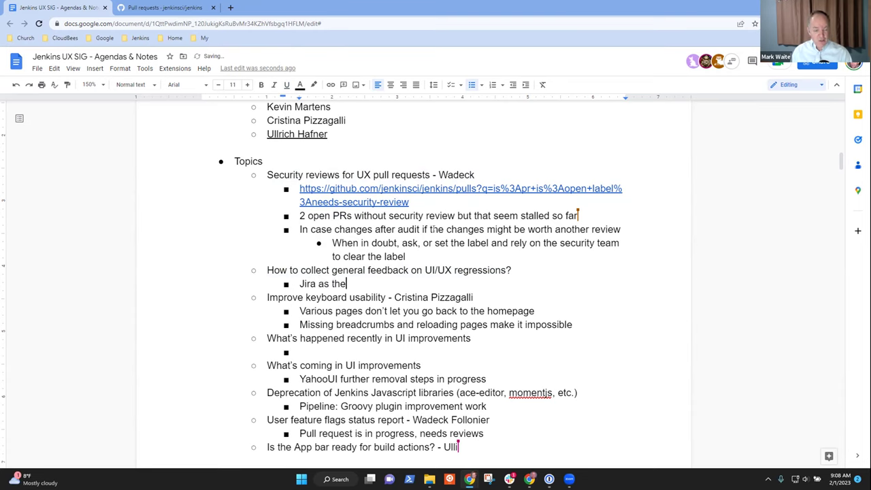
{"action": "type", "text": "collection p"}
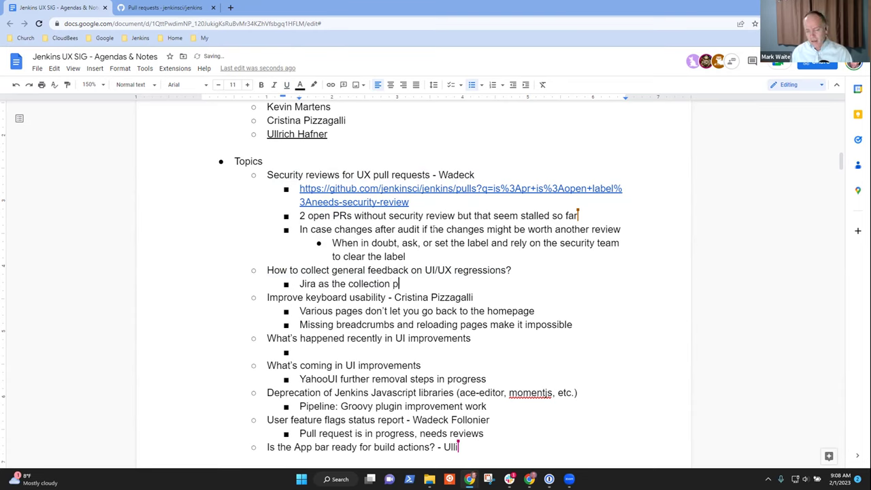
{"action": "type", "text": "oint"}
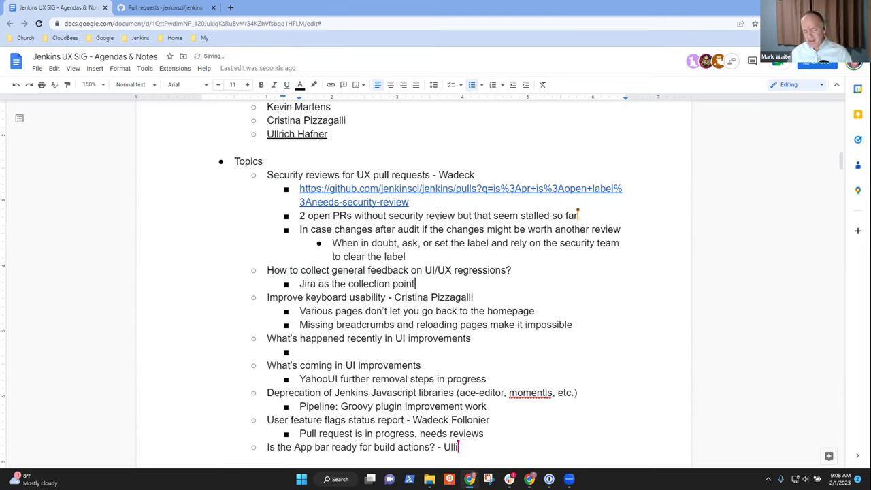
{"action": "scroll", "coordinate": [377, 179], "scroll_direction": "down", "scroll_amount": 2}
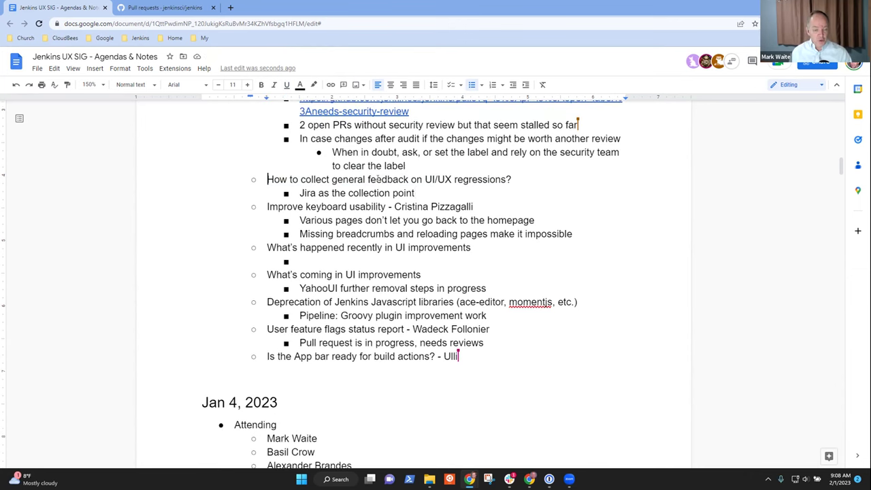
{"action": "triple_click", "coordinate": [378, 179]}
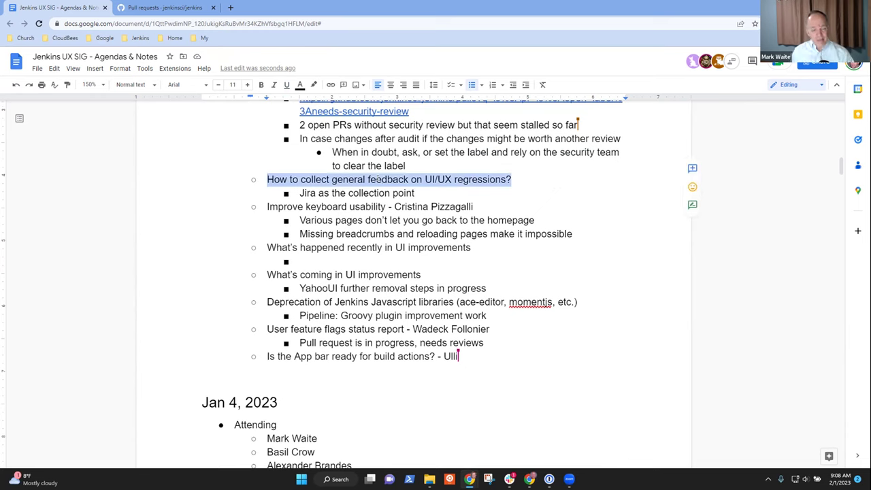
- Append ", use the regression label" to the "Jira as the collection point" sub-bullet
{"action": "key", "text": "Down"}
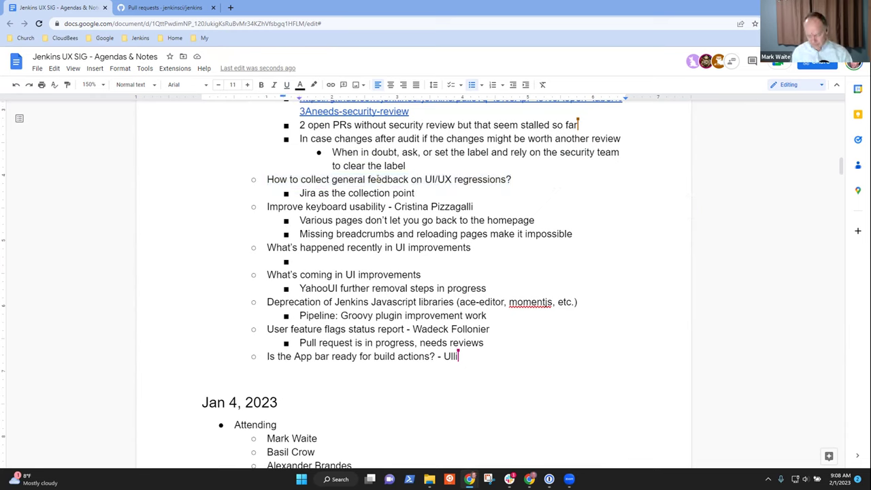
{"action": "type", "text": ", use the regression label"}
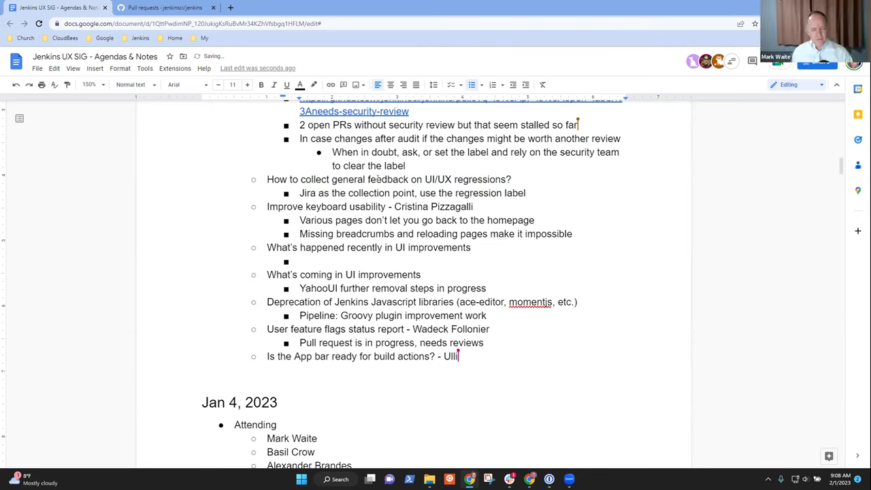
{"action": "key", "text": "Down"}
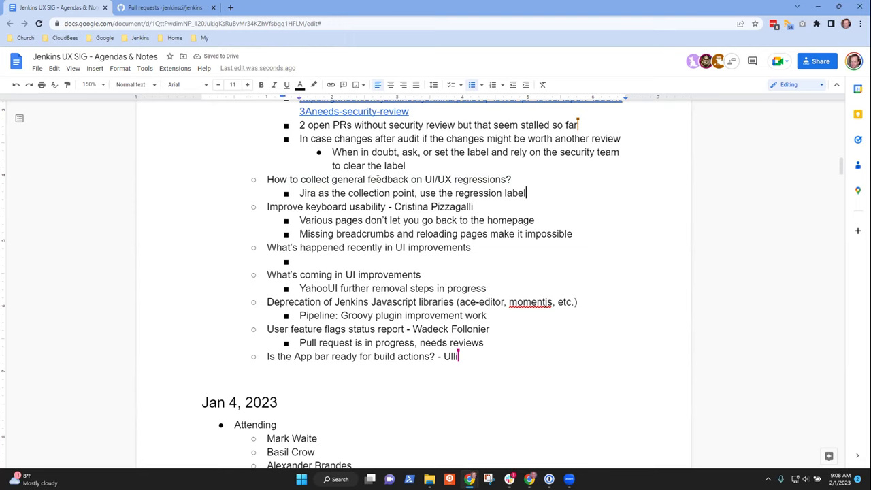
- Add a sub-bullet under the UI/UX regressions topic: "Consider using UX feature flag and would allow feature flag telemetry to tell us more"
{"action": "key", "text": "Return"}
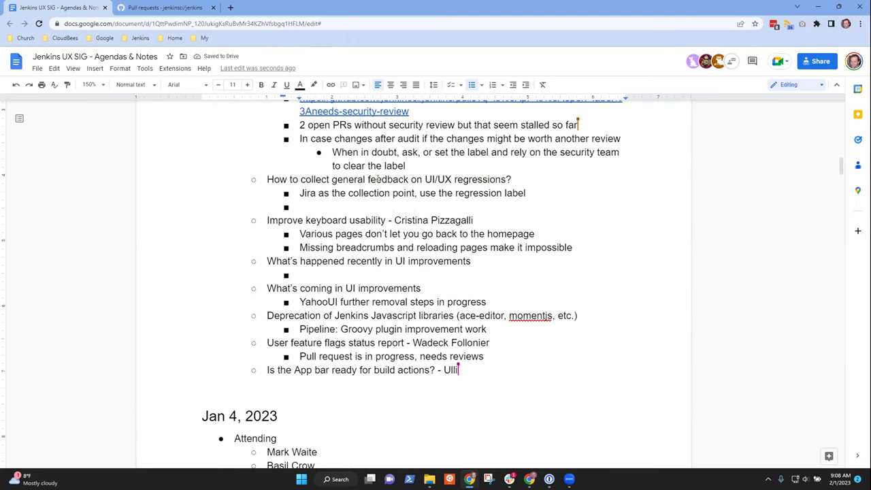
{"action": "type", "text": "Feedback "}
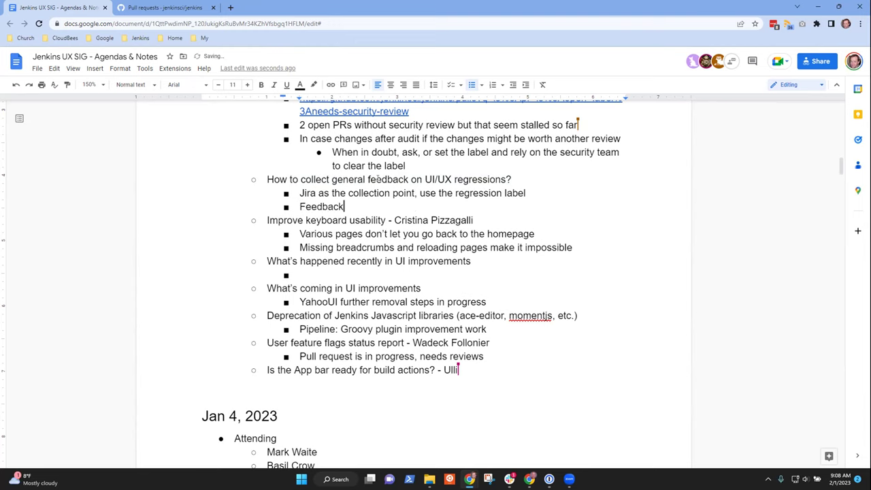
{"action": "type", "text": "there is"}
{"action": "key", "text": "ctrl+BackSpace"}
{"action": "key", "text": "ctrl+BackSpace"}
{"action": "key", "text": "ctrl+BackSpace"}
{"action": "type", "text": "Consider using "}
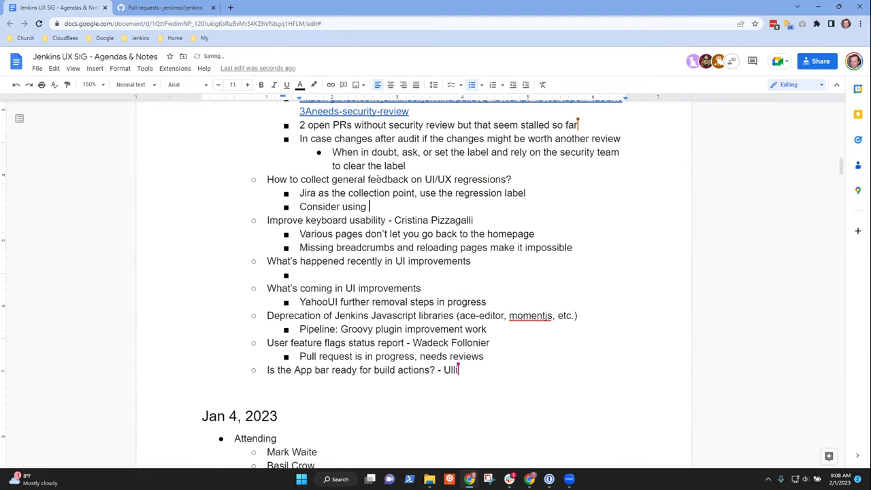
{"action": "type", "text": "featu"}
{"action": "key", "text": "ctrl+BackSpace"}
{"action": "type", "text": "UX feature flag and would allow "}
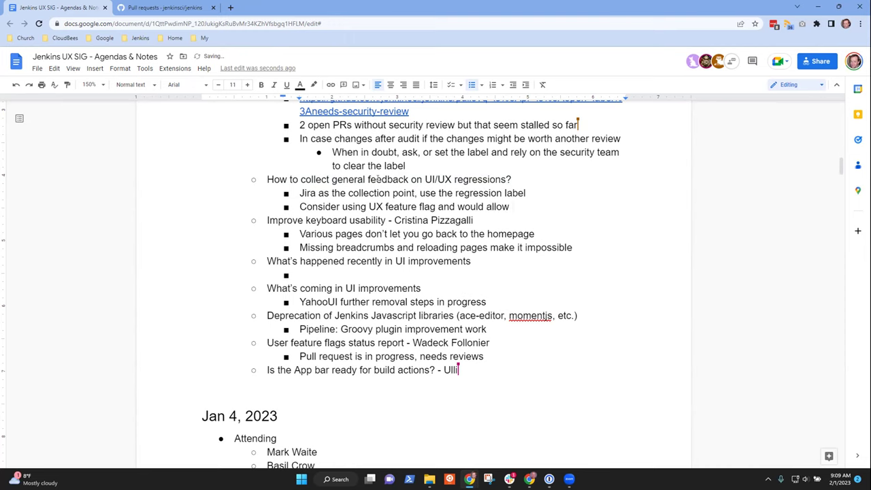
{"action": "type", "text": "feature flag tele"}
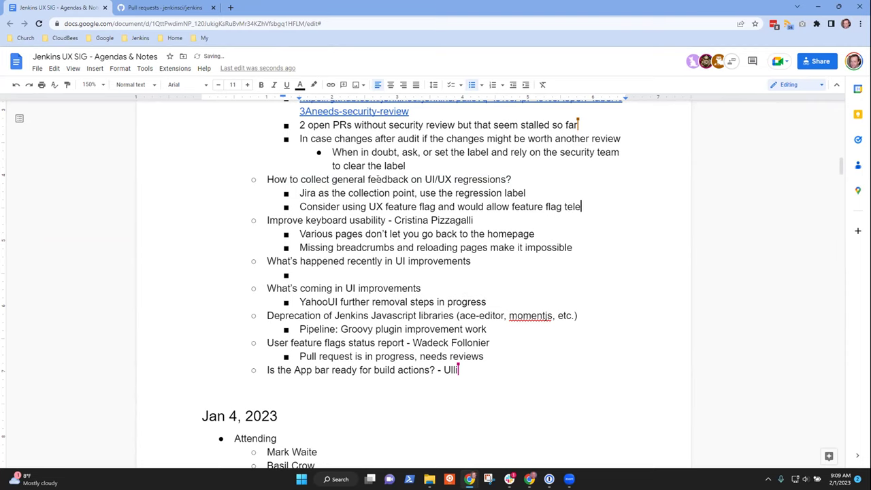
{"action": "type", "text": "metry toi"}
{"action": "key", "text": "BackSpace"}
{"action": "type", "text": "tell us more"}
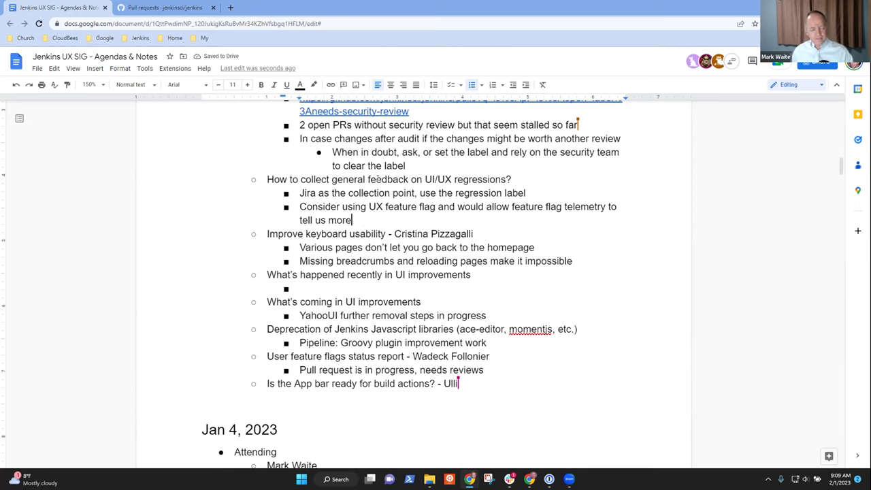
- Highlight the UI/UX regressions feedback topic and the "Improve keyboard usability" topic for discussion
{"action": "key", "text": "Up"}
{"action": "key", "text": "Up"}
{"action": "key", "text": "Home"}
{"action": "key", "text": "shift+End"}
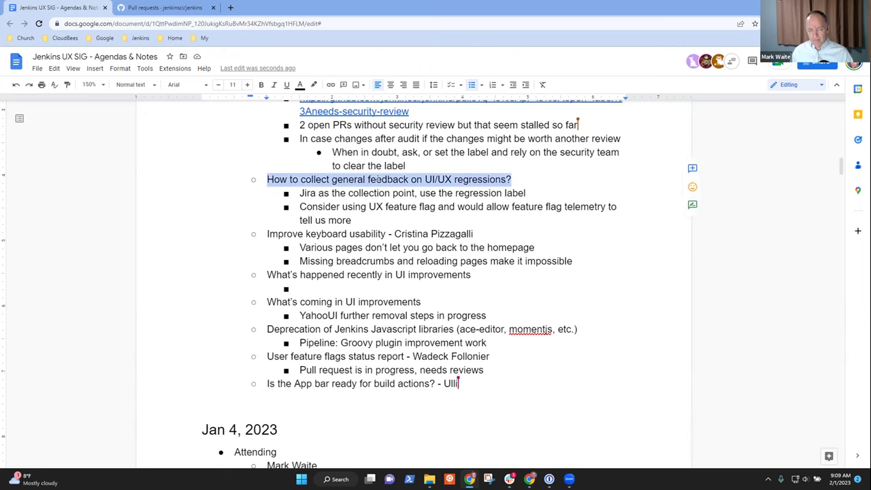
{"action": "key", "text": "Down"}
{"action": "key", "text": "Down"}
{"action": "key", "text": "Up"}
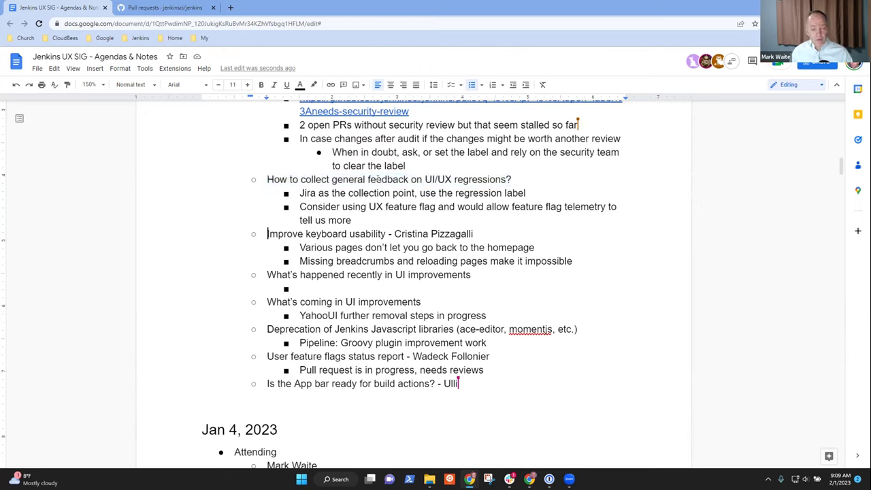
{"action": "key", "text": "shift+End"}
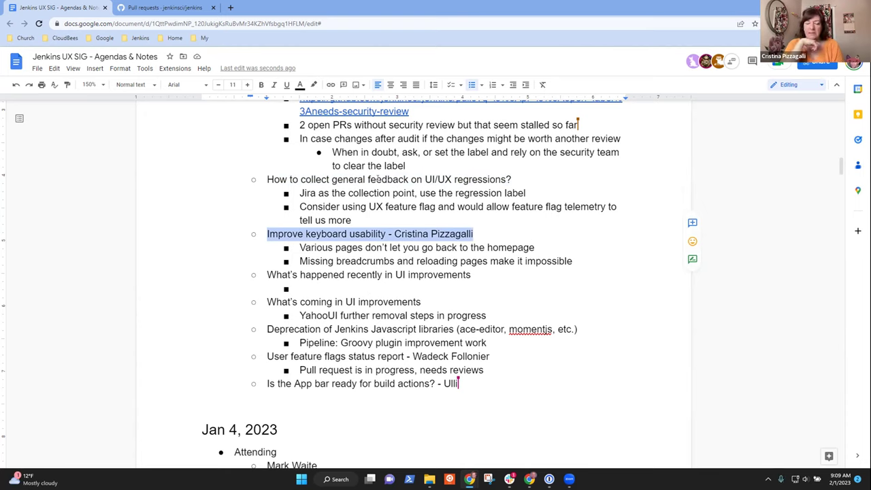
- Insert a "Background" sub-bullet first under the keyboard usability topic, with the nested bullet "Some accessibility issues on Jenkins"
{"action": "key", "text": "Down"}
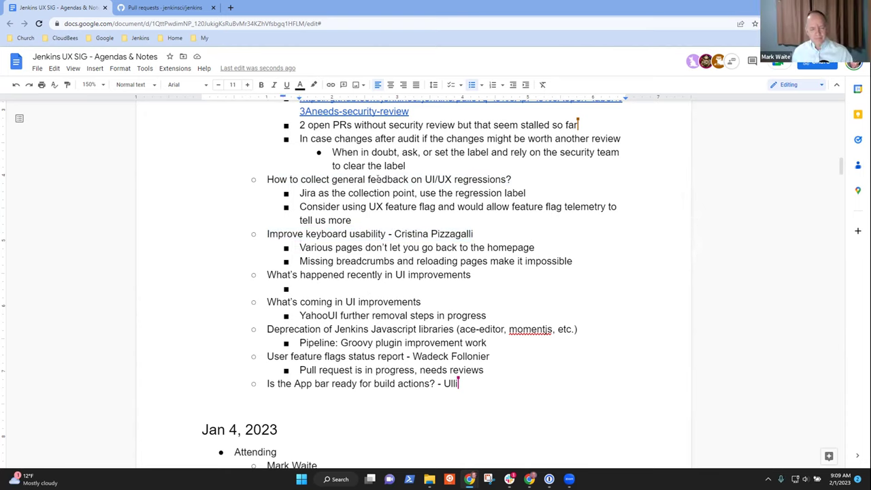
{"action": "key", "text": "Return"}
{"action": "key", "text": "Up"}
{"action": "type", "text": "Backg"}
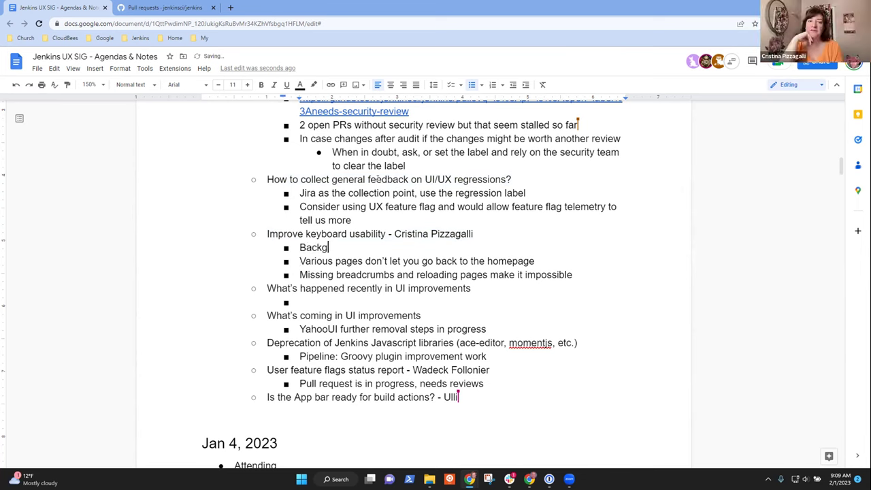
{"action": "type", "text": "round"}
{"action": "key", "text": "Return"}
{"action": "key", "text": "Tab"}
{"action": "type", "text": "Some accessibn"}
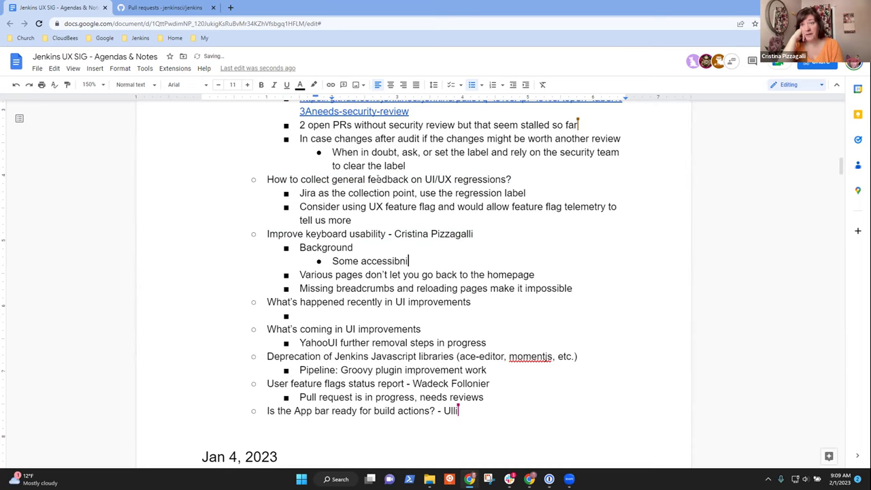
{"action": "key", "text": "BackSpace"}
{"action": "type", "text": "ility issues"}
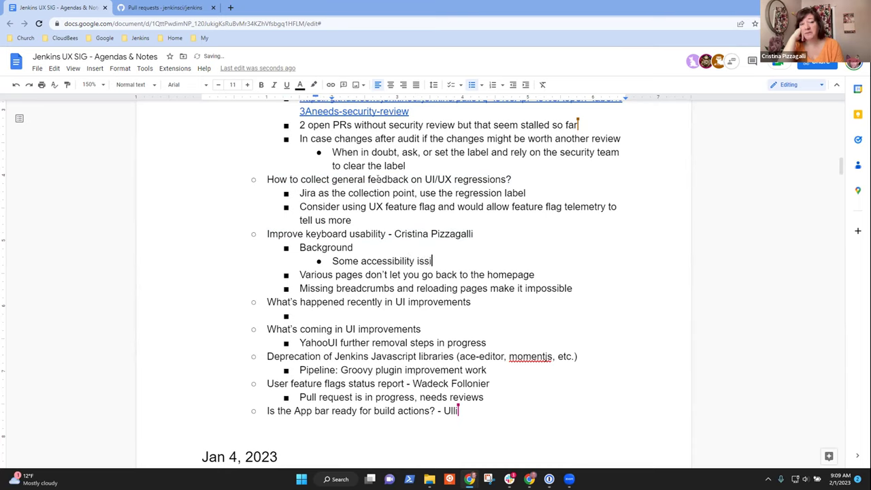
{"action": "type", "text": " on "}
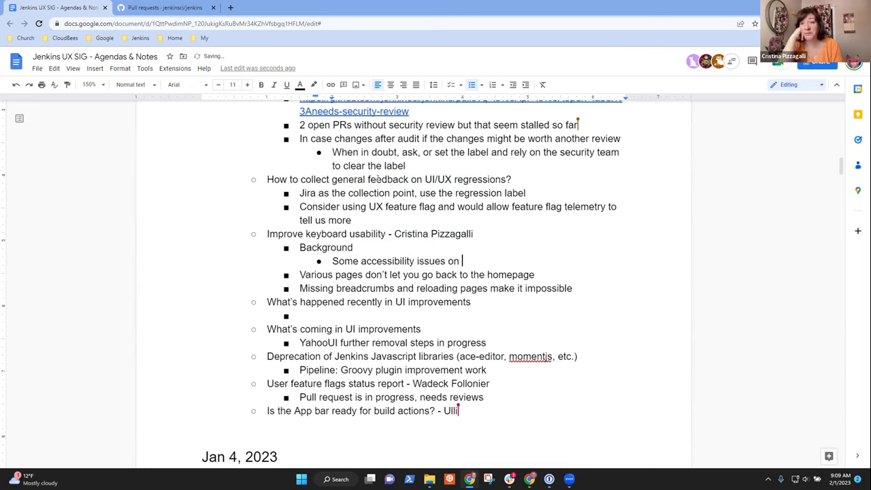
{"action": "type", "text": "Jenkins"}
- Add a nested Background bullet with the presenter's first name followed by "discussing how to approach pull requests to improve the accessibility"
{"action": "key", "text": "Return"}
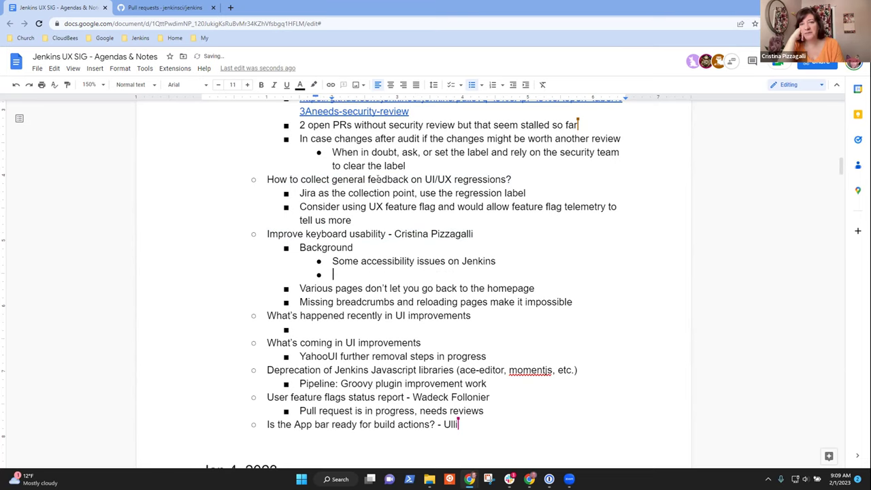
{"action": "type", "text": "Cristina "}
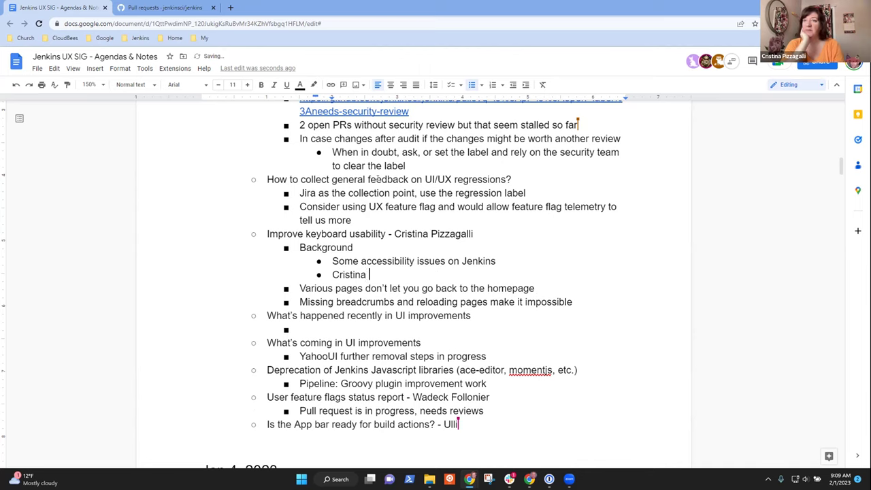
{"action": "type", "text": "discussing how to ap"}
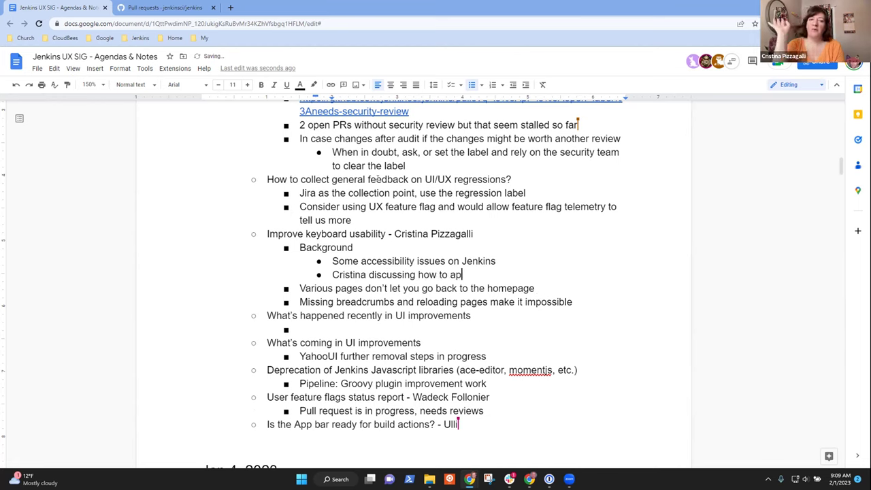
{"action": "type", "text": "proach pull requests to improve the acce"}
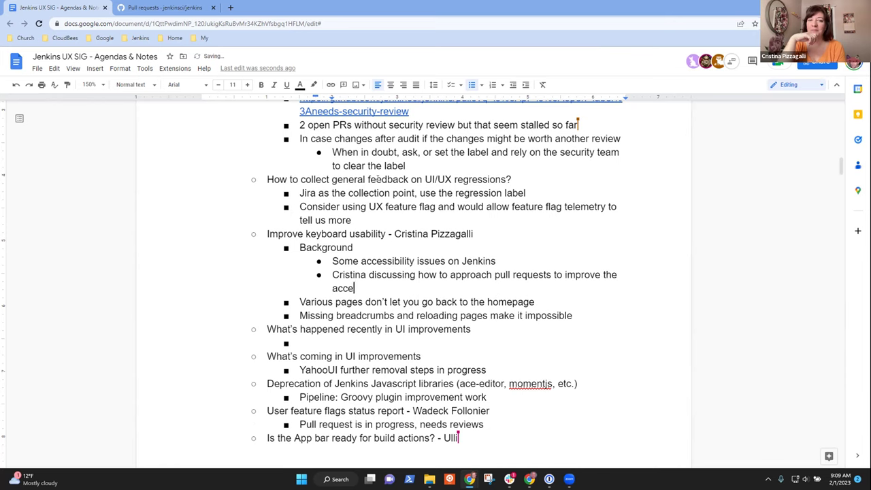
{"action": "type", "text": "ssibility"}
- Add the nested Background bullets "None of the needed changes are “heavy lifts”" and "Mostly keyboard accessibility improvements"
{"action": "key", "text": "Return"}
{"action": "type", "text": "None of the needed cha"}
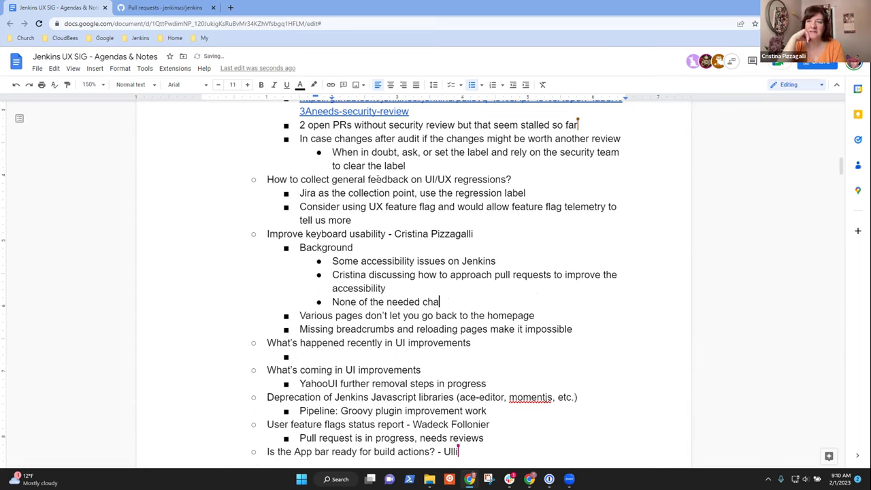
{"action": "type", "text": "nges are \"heavy "}
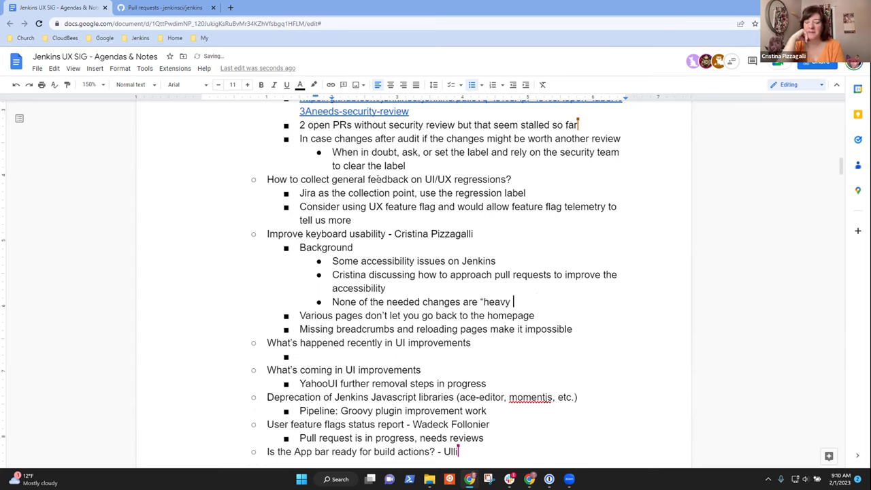
{"action": "type", "text": "lifts\""}
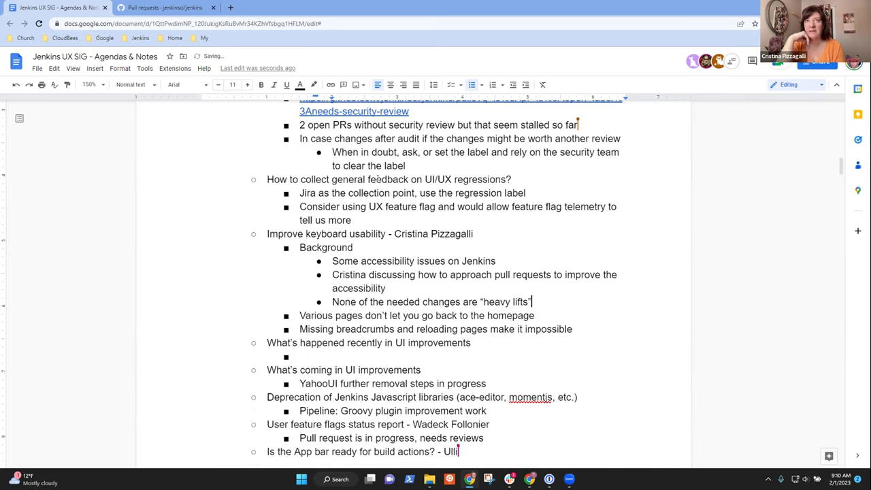
{"action": "key", "text": "Return"}
{"action": "type", "text": "Mostl"}
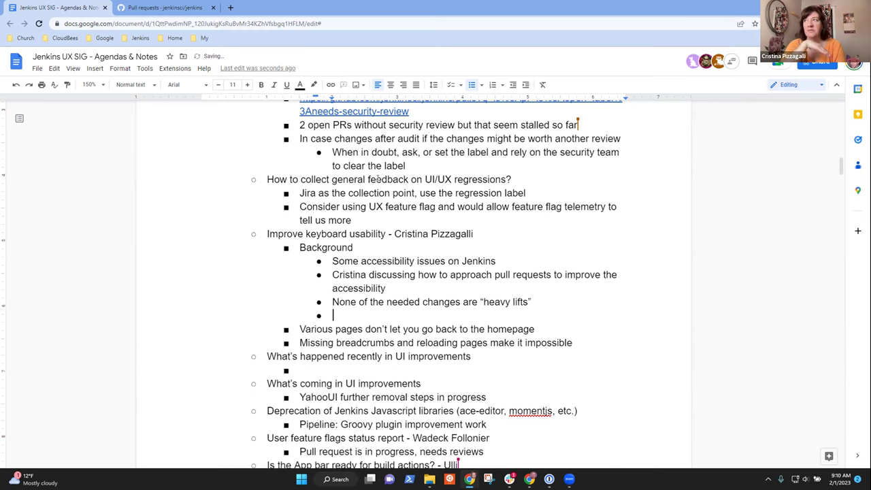
{"action": "type", "text": "y keyboar"}
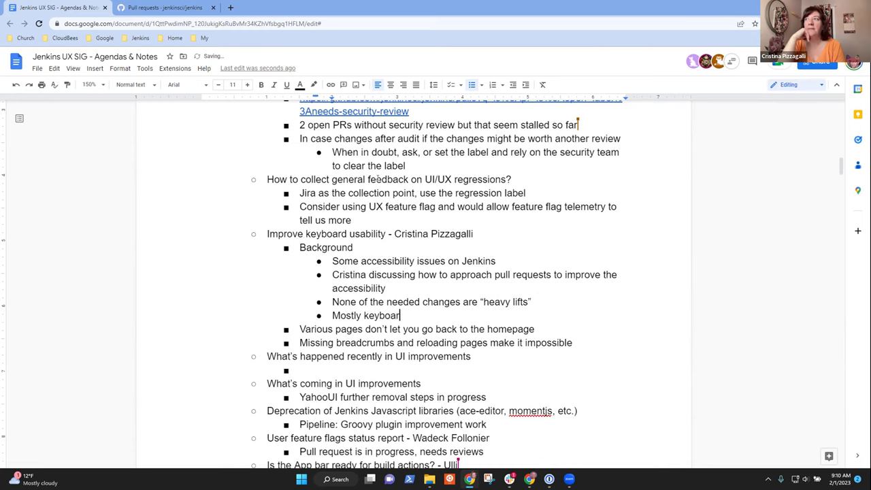
{"action": "type", "text": "d accessibility improvements"}
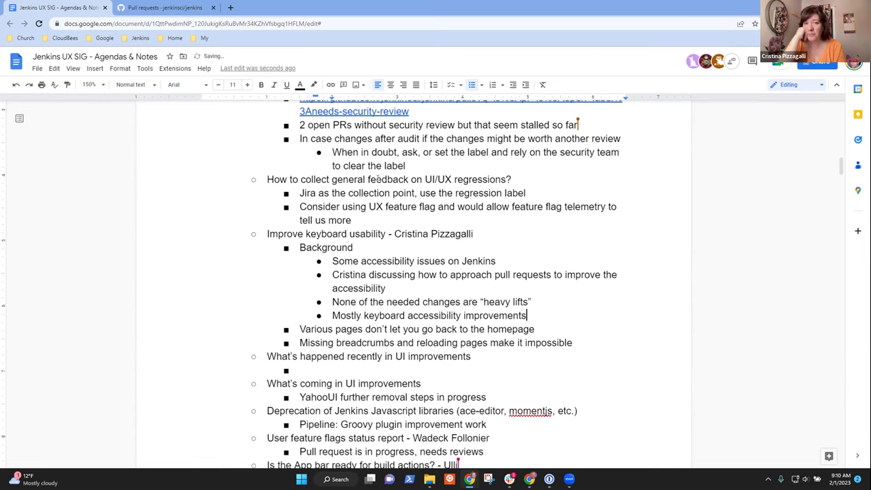
- Add the nested Background bullet "Jira tickets will be used to track the work"
{"action": "key", "text": "Return"}
{"action": "type", "text": "T"}
{"action": "key", "text": "BackSpace"}
{"action": "type", "text": "K"}
{"action": "key", "text": "BackSpace"}
{"action": "type", "text": "K"}
{"action": "key", "text": "BackSpace"}
{"action": "type", "text": "Jira"}
{"action": "key", "text": "BackSpace"}
{"action": "key", "text": "BackSpace"}
{"action": "type", "text": "ra to"}
{"action": "key", "text": "BackSpace"}
{"action": "type", "text": "ickets will be used"}
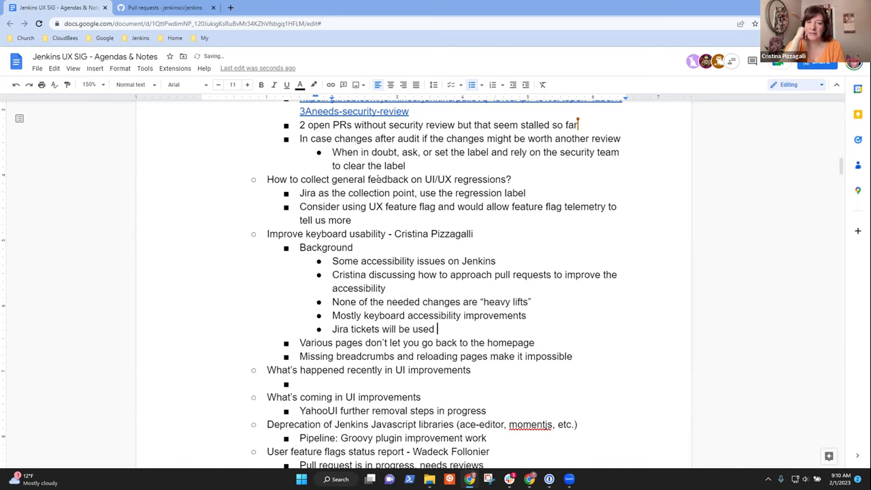
{"action": "type", "text": " to track the work"}
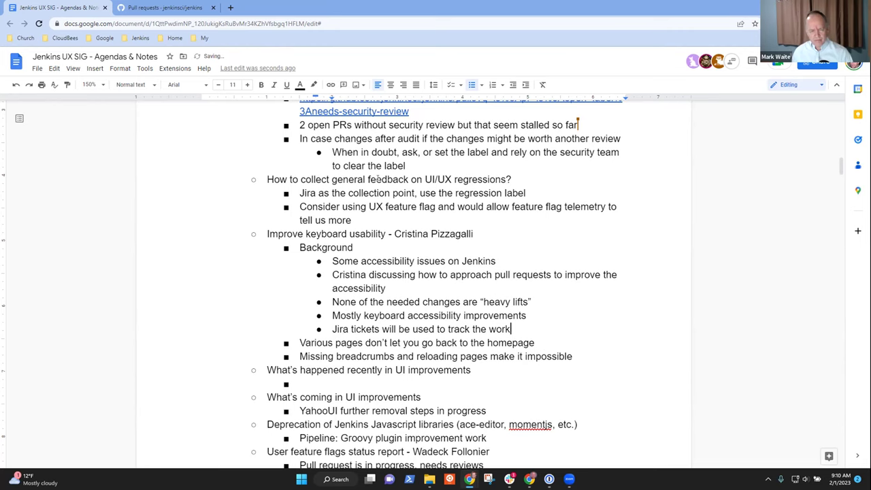
- Correct the first Background bullet to read "Some accessibility issues in Jenkins"
{"action": "key", "text": "Up"}
{"action": "key", "text": "Up"}
{"action": "key", "text": "End"}
{"action": "key", "text": "ctrl+Left"}
{"action": "key", "text": "ctrl+Left"}
{"action": "key", "text": "Right"}
{"action": "key", "text": "BackSpace"}
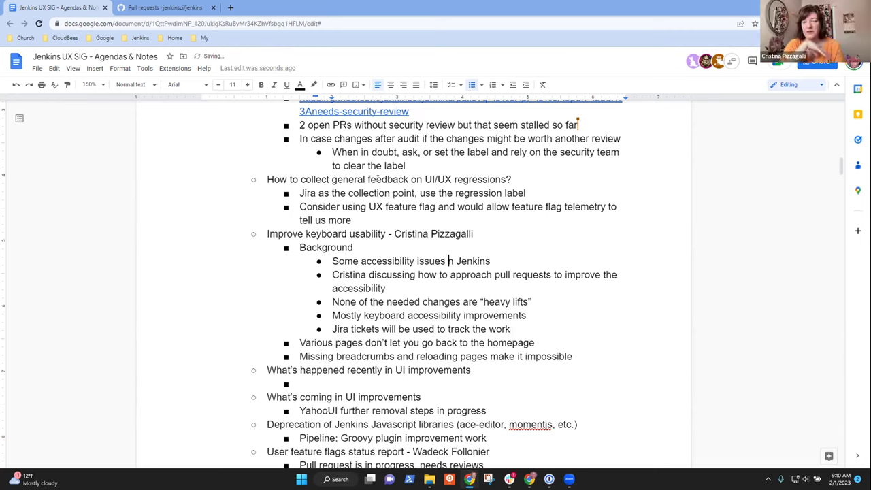
{"action": "type", "text": "i"}
- Add "Happy to hear feedback on the process" as the last nested bullet under Background
{"action": "key", "text": "Down"}
{"action": "key", "text": "Down"}
{"action": "key", "text": "Down"}
{"action": "key", "text": "Down"}
{"action": "key", "text": "Down"}
{"action": "key", "text": "End"}
{"action": "key", "text": "Return"}
{"action": "type", "text": "Happy to hear feedback on the process"}
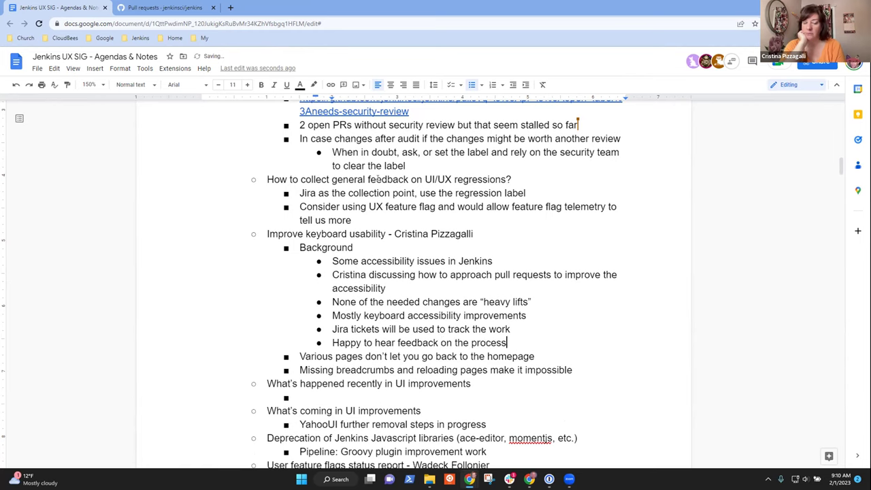
- Highlight the "Some accessibility issues in Jenkins" bullet and go through the Background bullets down to the “heavy lifts” note
{"action": "key", "text": "Up"}
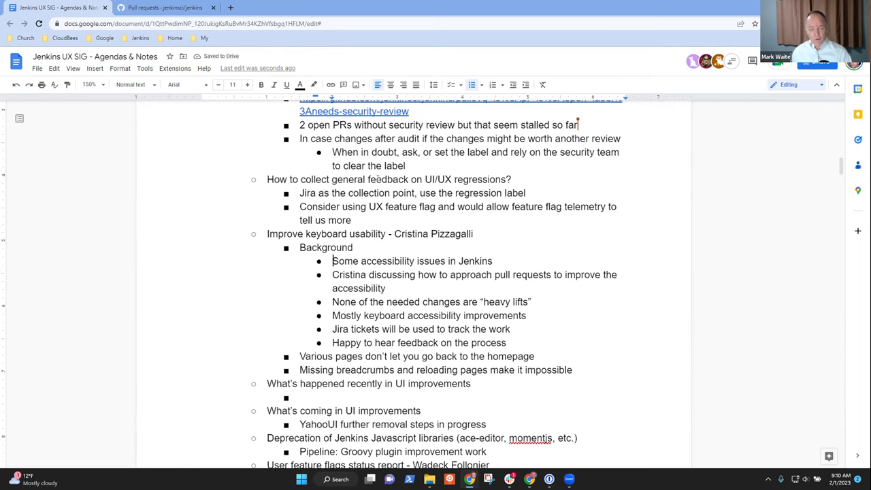
{"action": "key", "text": "shift+End"}
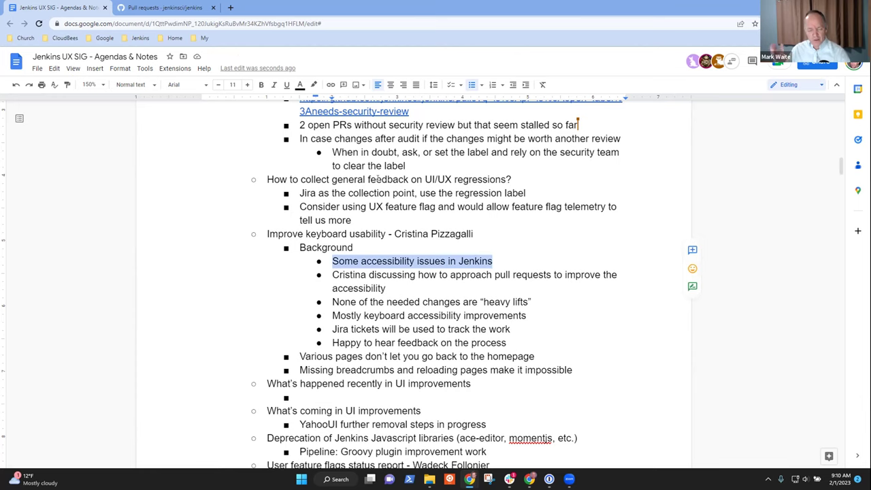
{"action": "key", "text": "Down"}
{"action": "key", "text": "Down"}
{"action": "key", "text": "Down"}
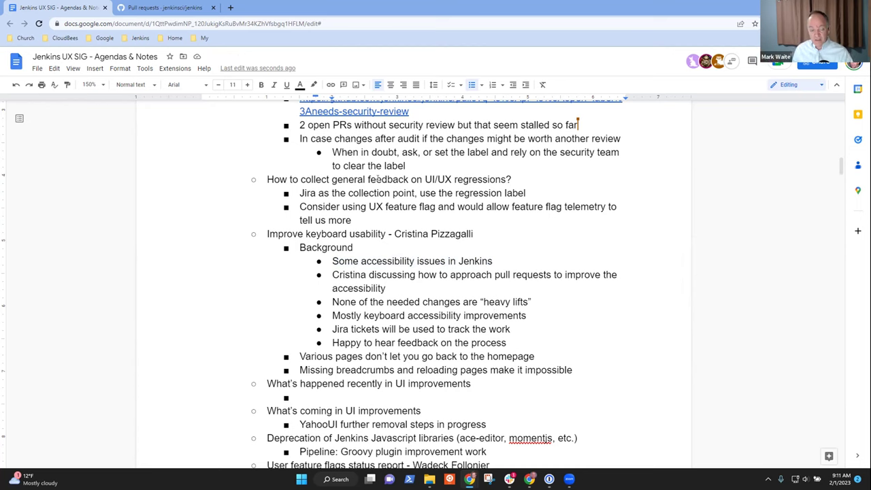
{"action": "key", "text": "Down"}
{"action": "key", "text": "Down"}
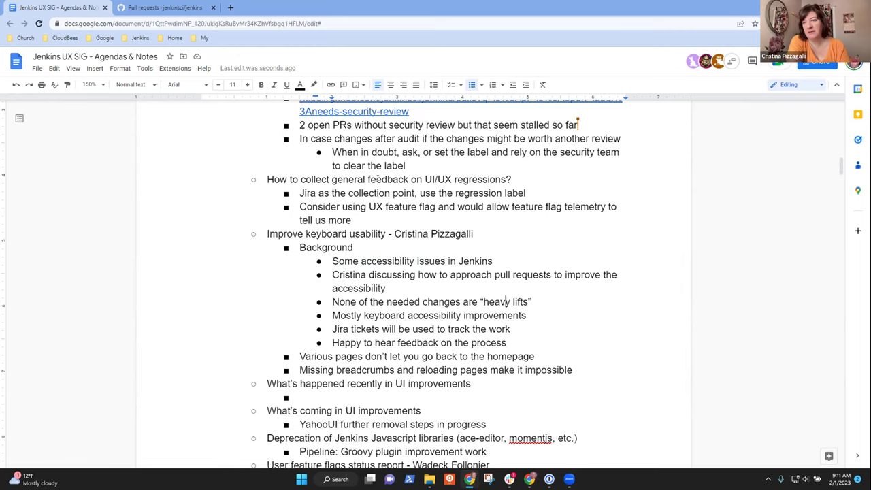
- Insert an empty sub-bullet one level deeper beneath "Some accessibility issues in Jenkins" in the Background list
{"action": "key", "text": "Up"}
{"action": "key", "text": "Up"}
{"action": "key", "text": "Up"}
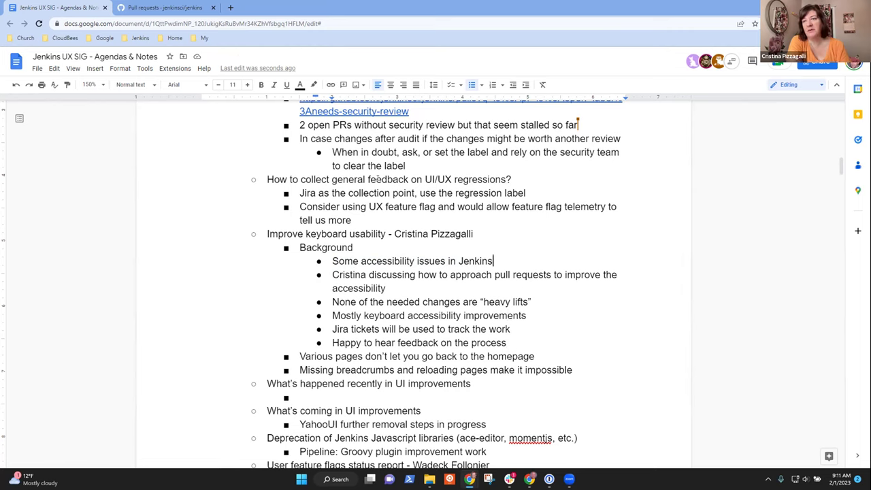
{"action": "key", "text": "Return"}
{"action": "key", "text": "Tab"}
{"action": "type", "text": "Long"}
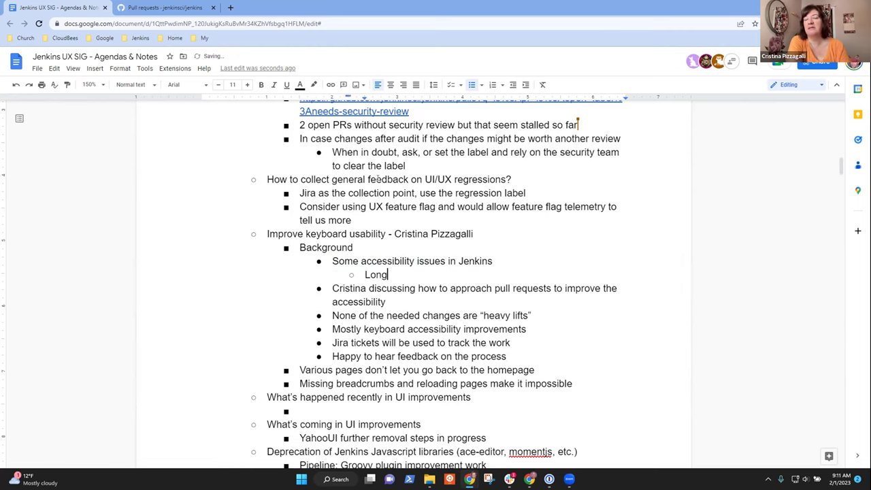
{"action": "key", "text": "BackSpace"}
{"action": "key", "text": "BackSpace"}
{"action": "key", "text": "BackSpace"}
{"action": "key", "text": "BackSpace"}
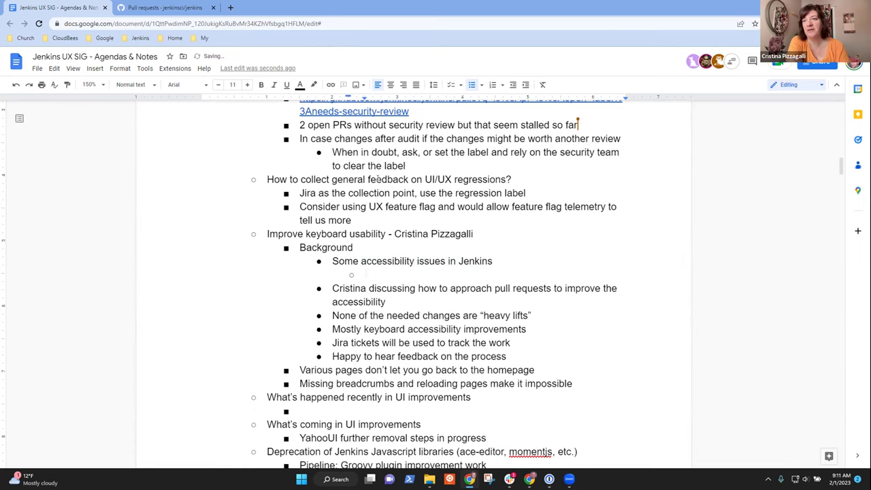
- Fill the new sub-bullet with the presenter's first name followed by "working on prioritized requests from her users"
{"action": "type", "text": "Cristina workin"}
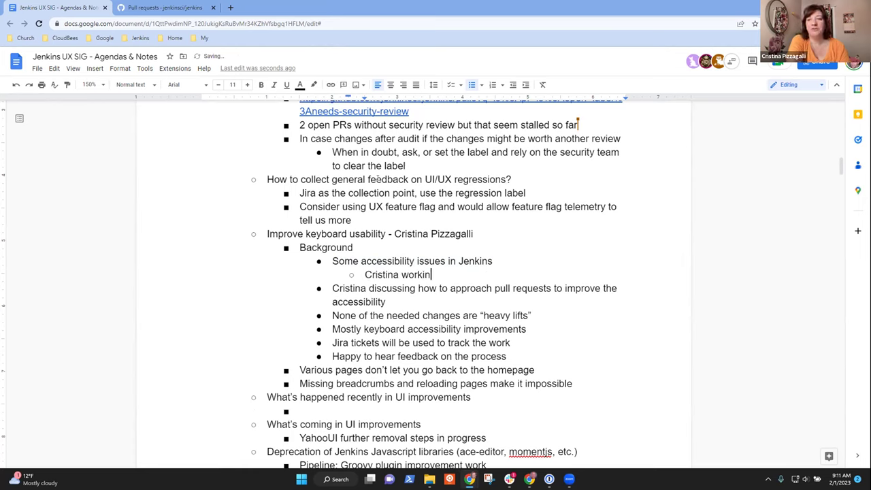
{"action": "type", "text": "g on prioritiz"}
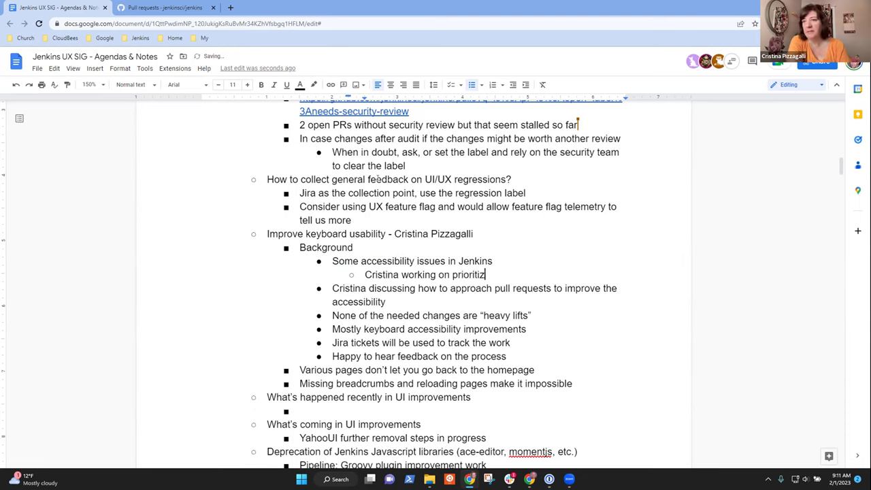
{"action": "type", "text": "ed requests fr"}
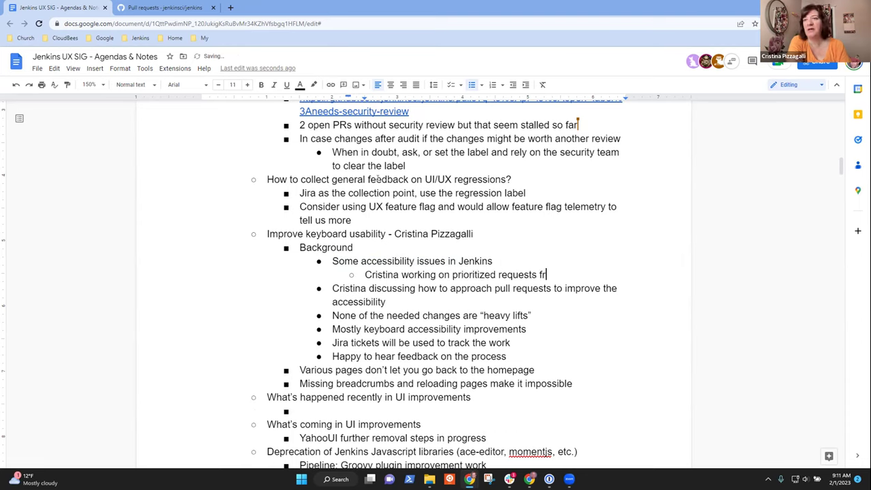
{"action": "type", "text": "om"}
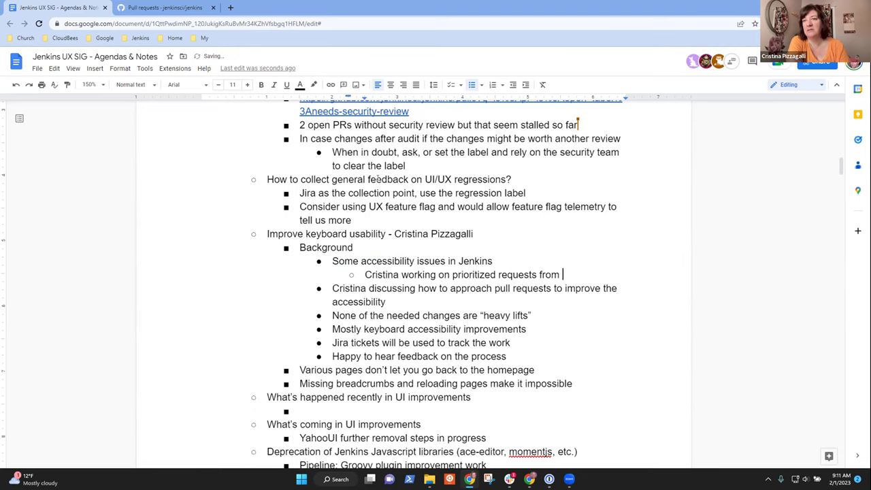
{"action": "type", "text": " her"}
{"action": "key", "text": "BackSpace"}
{"action": "key", "text": "BackSpace"}
{"action": "key", "text": "BackSpace"}
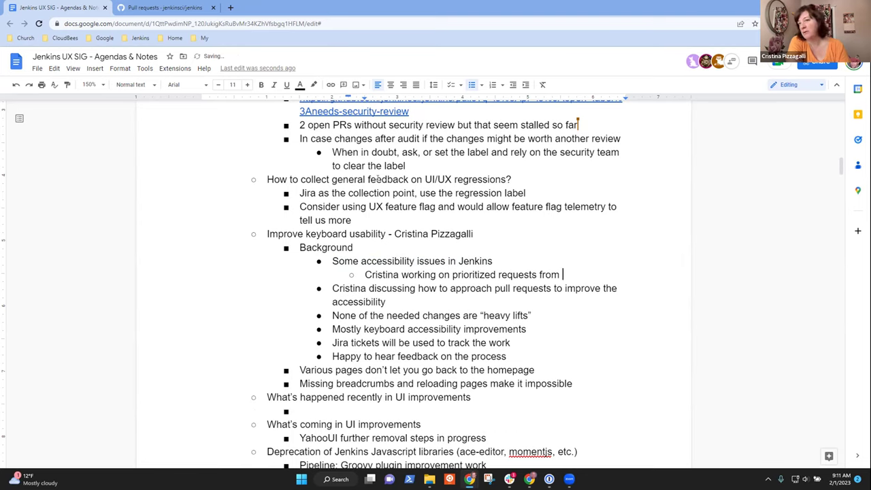
{"action": "type", "text": "her user"}
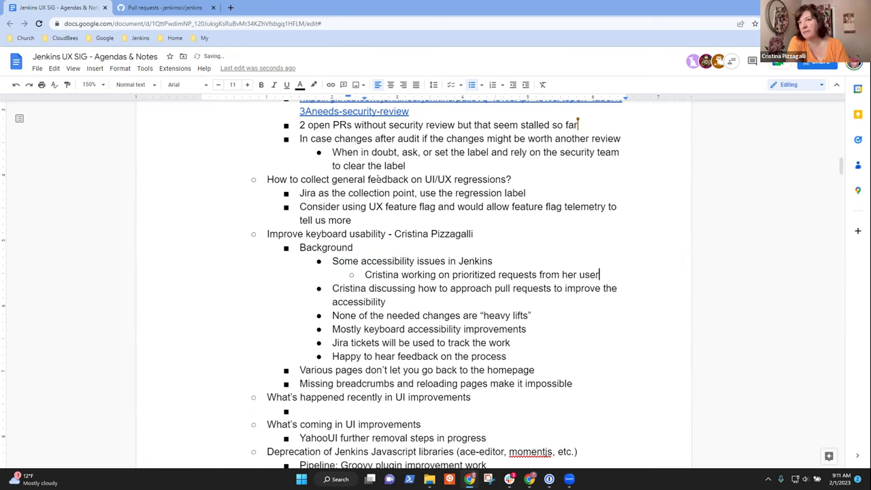
{"action": "type", "text": "s"}
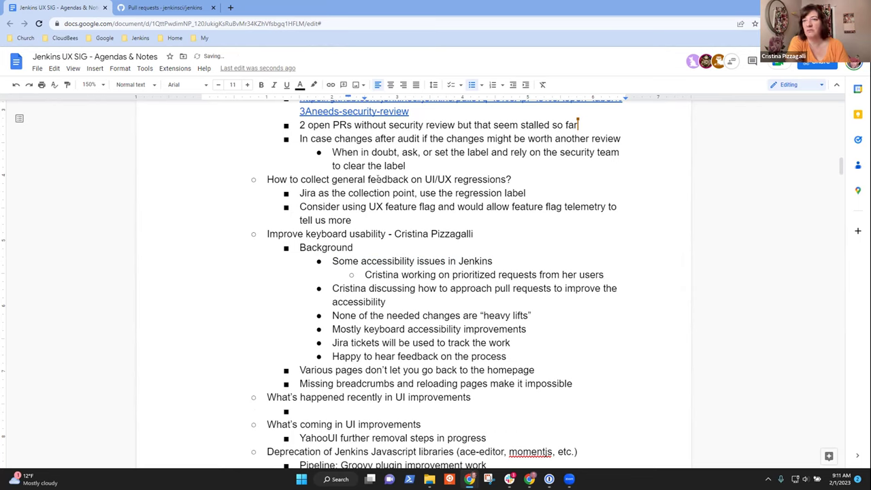
- Shorten the sub-bullet under "Some accessibility issues in Jenkins" so that it ends with "working on prioritized requests"
{"action": "key", "text": "ctrl+shift+Left"}
{"action": "key", "text": "ctrl+shift+Left"}
{"action": "key", "text": "ctrl+shift+Left"}
{"action": "key", "text": "ctrl+shift+Left"}
{"action": "key", "text": "BackSpace"}
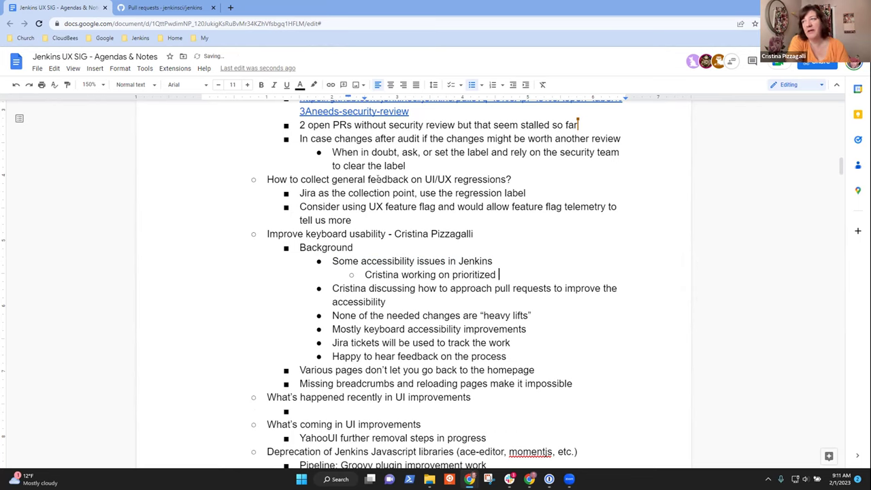
{"action": "type", "text": "requests"}
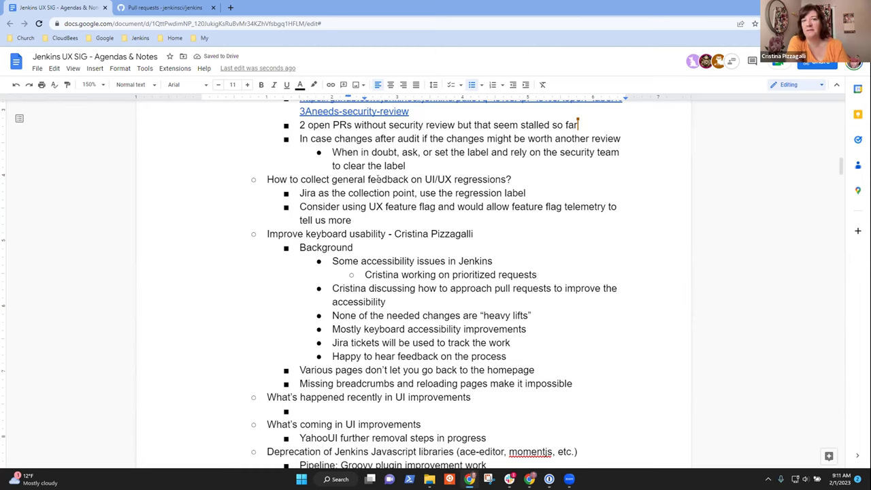
{"action": "key", "text": "Down"}
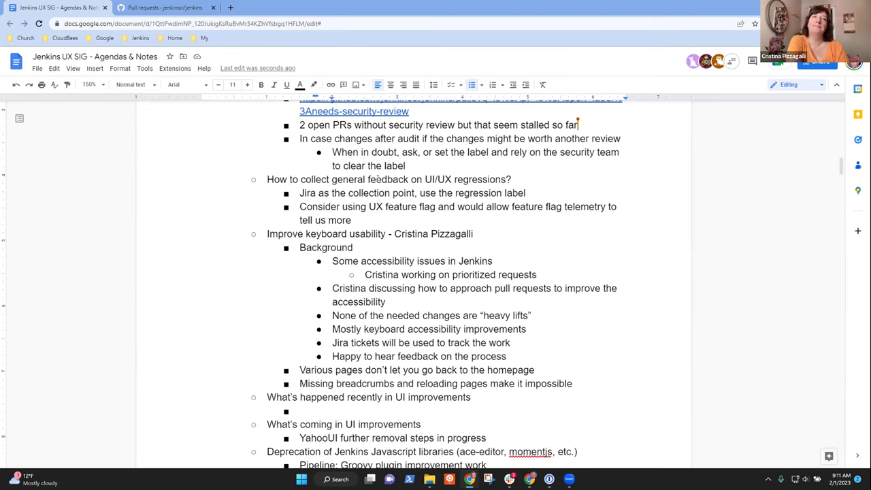
{"action": "key", "text": "Up"}
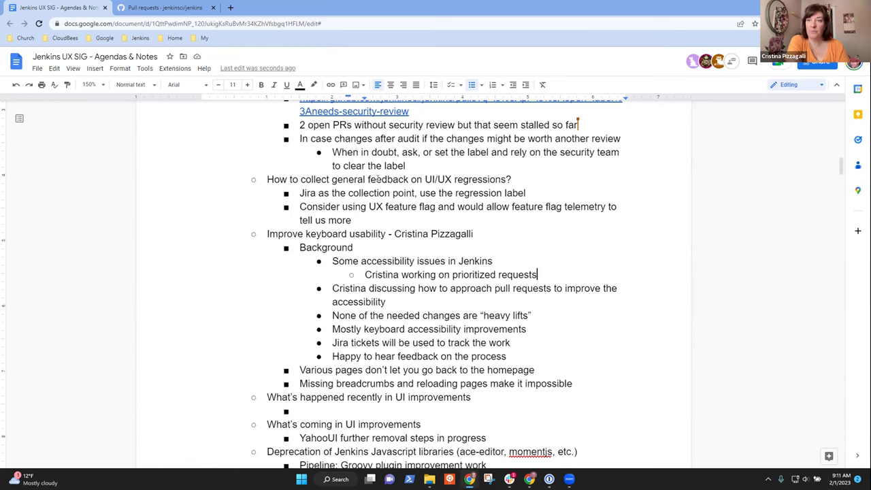
- Reword the sub-bullet to read "prioritizing requests" after the presenter's first name
{"action": "key", "text": "ctrl+Left"}
{"action": "key", "text": "ctrl+shift+Left"}
{"action": "key", "text": "ctrl+shift+Left"}
{"action": "key", "text": "BackSpace"}
{"action": "key", "text": "BackSpace"}
{"action": "key", "text": "BackSpace"}
{"action": "key", "text": "BackSpace"}
{"action": "type", "text": "ing"}
- Go through the remaining keyboard usability bullets and highlight the "What's happened recently in UI improvements" topic
{"action": "key", "text": "Down"}
{"action": "key", "text": "Down"}
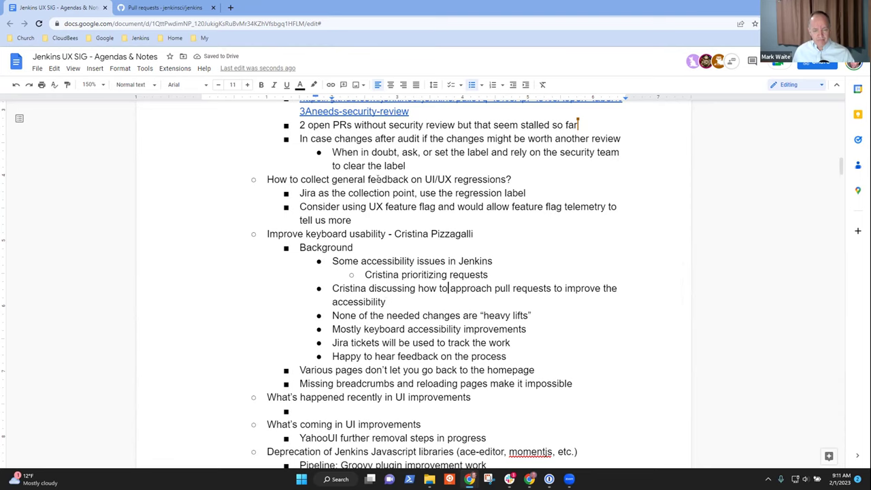
{"action": "key", "text": "Up"}
{"action": "key", "text": "Down"}
{"action": "key", "text": "Down"}
{"action": "key", "text": "Down"}
{"action": "key", "text": "Down"}
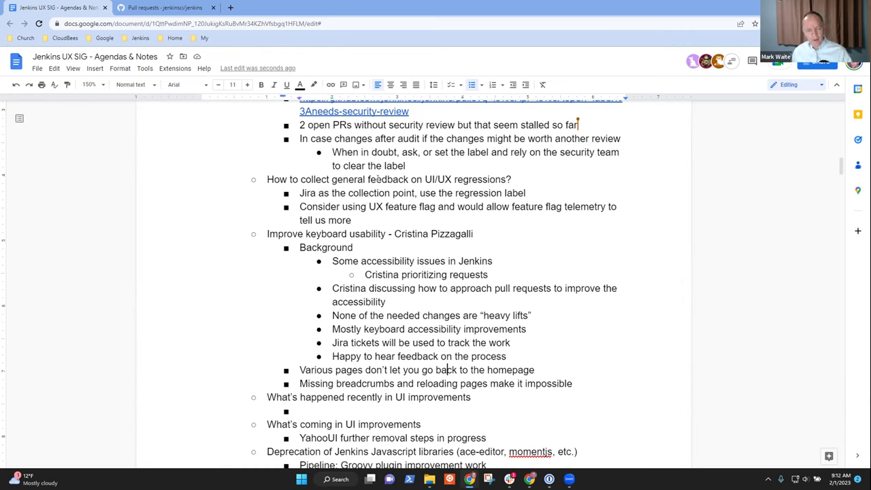
{"action": "key", "text": "Down"}
{"action": "key", "text": "Up"}
{"action": "key", "text": "Home"}
{"action": "key", "text": "shift+End"}
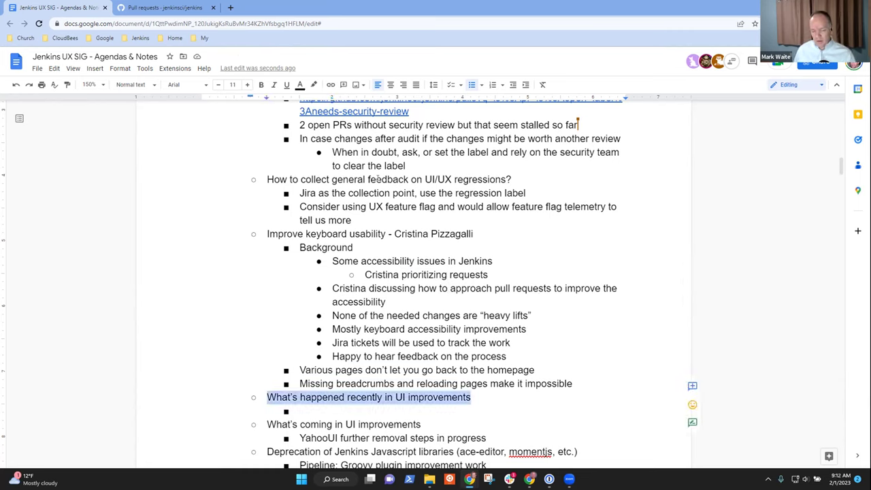
{"action": "key", "text": "Down"}
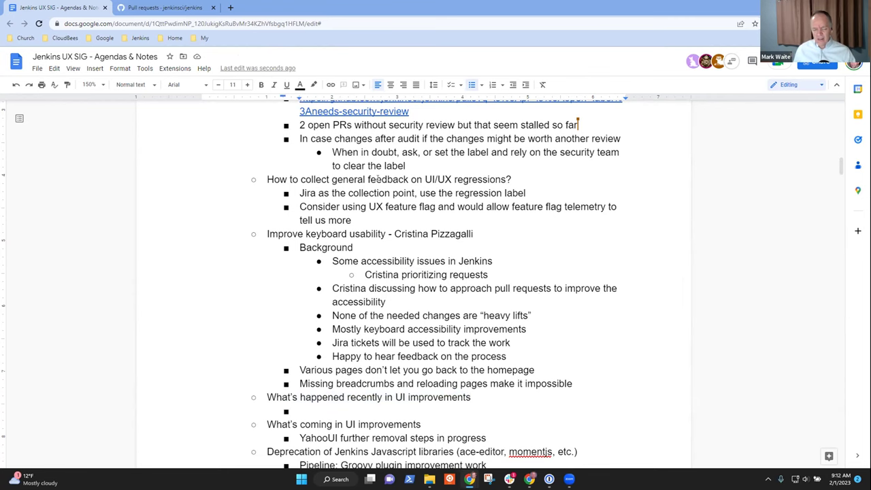
{"action": "scroll", "coordinate": [378, 179], "scroll_direction": "down", "scroll_amount": 5}
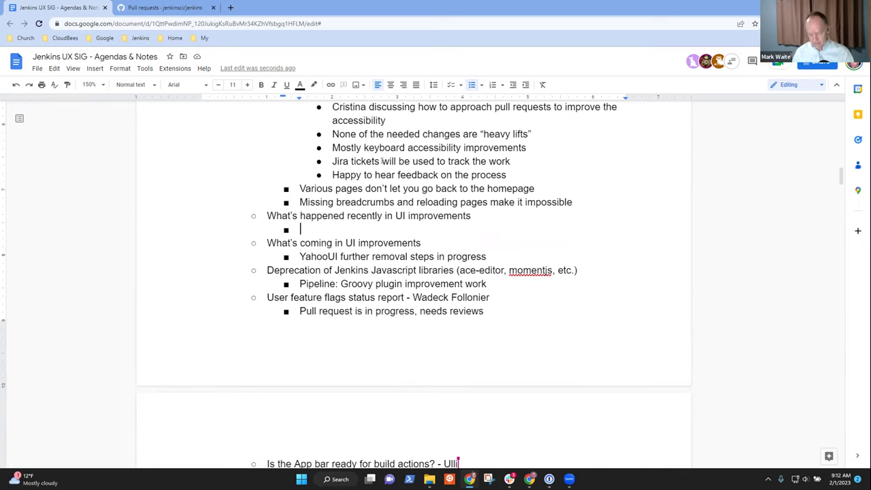
{"action": "type", "text": "Recent f"}
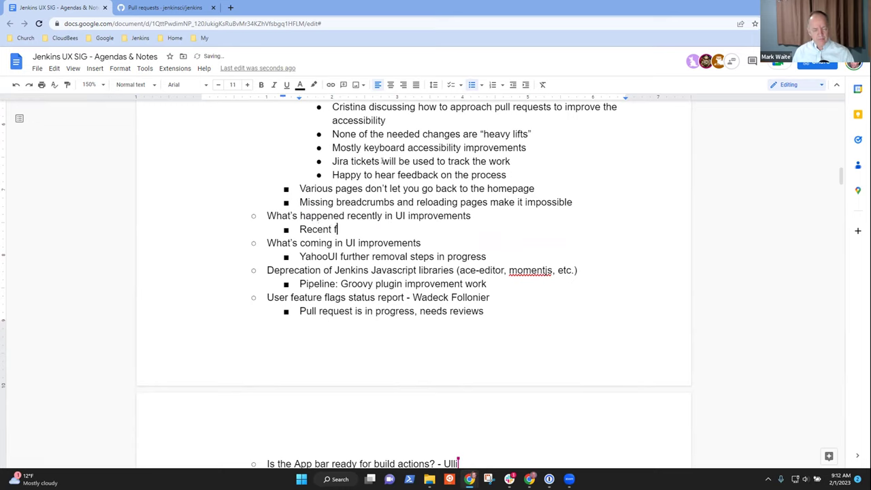
{"action": "type", "text": "ixes in"}
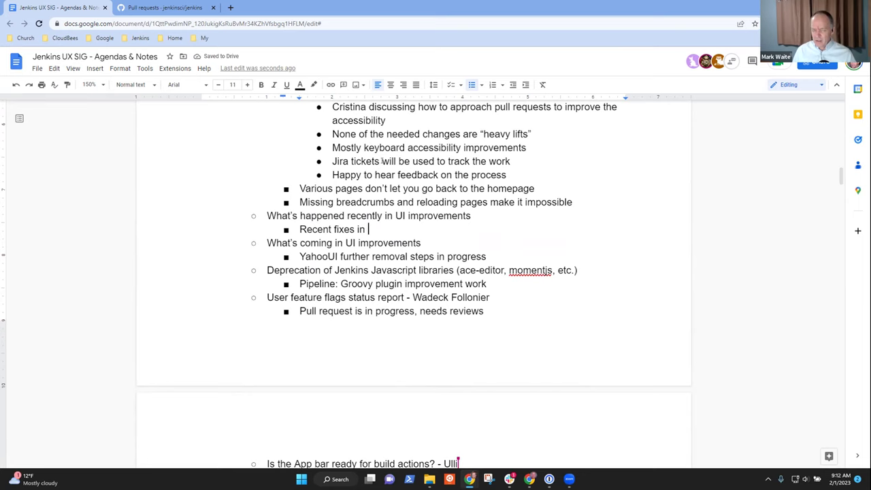
{"action": "key", "text": "Down"}
{"action": "key", "text": "Down"}
{"action": "key", "text": "Down"}
{"action": "key", "text": "Down"}
{"action": "scroll", "coordinate": [381, 160], "scroll_direction": "down", "scroll_amount": 1}
{"action": "key", "text": "Up"}
{"action": "key", "text": "Up"}
{"action": "key", "text": "Up"}
{"action": "key", "text": "Up"}
{"action": "key", "text": "Up"}
{"action": "key", "text": "Up"}
{"action": "type", "text": "some "}
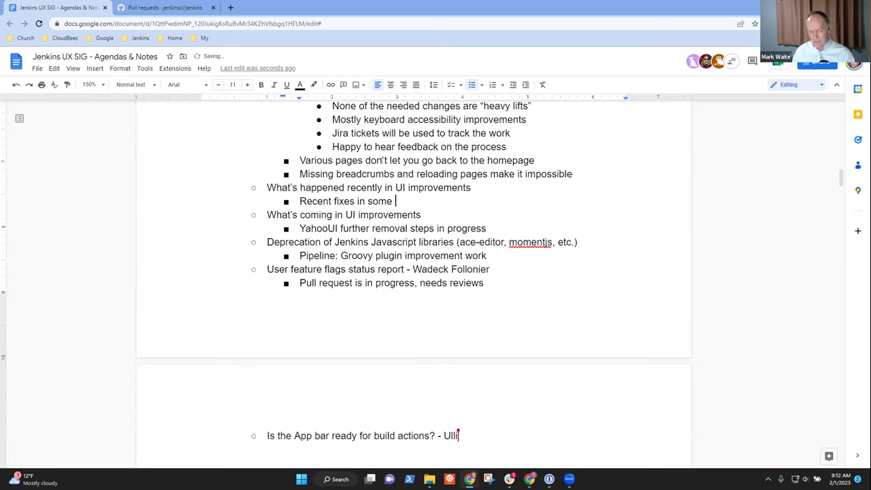
{"action": "type", "text": "portion that involved"}
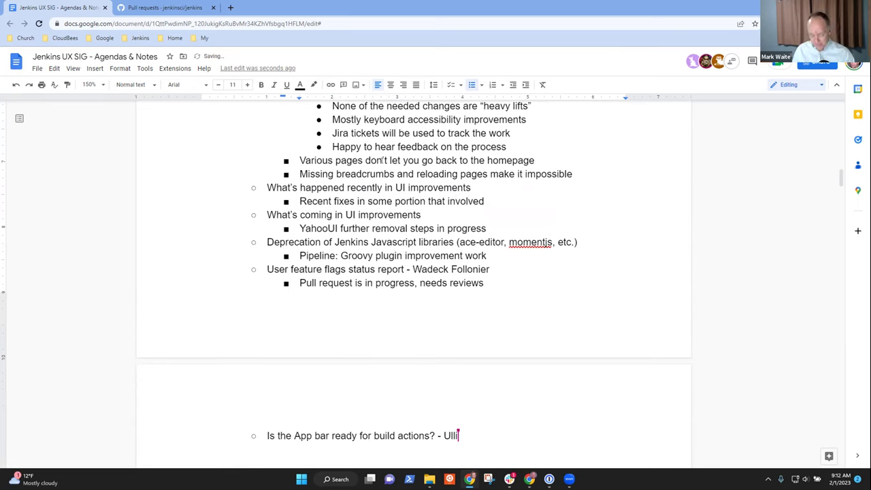
{"action": "key", "text": "shift+Home"}
{"action": "key", "text": "BackSpace"}
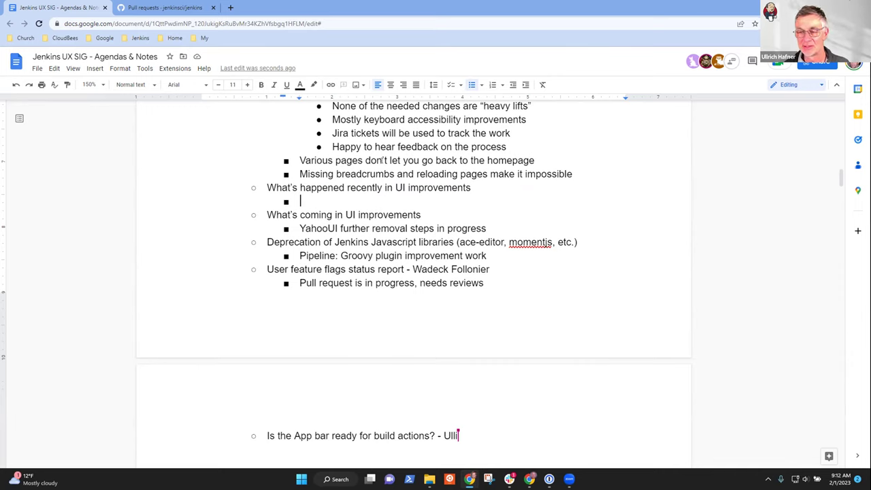
- Enter "See the changelogs" in the empty bullet under "What's happened recently in UI improvements"
{"action": "type", "text": "F"}
{"action": "key", "text": "BackSpace"}
{"action": "type", "text": "S"}
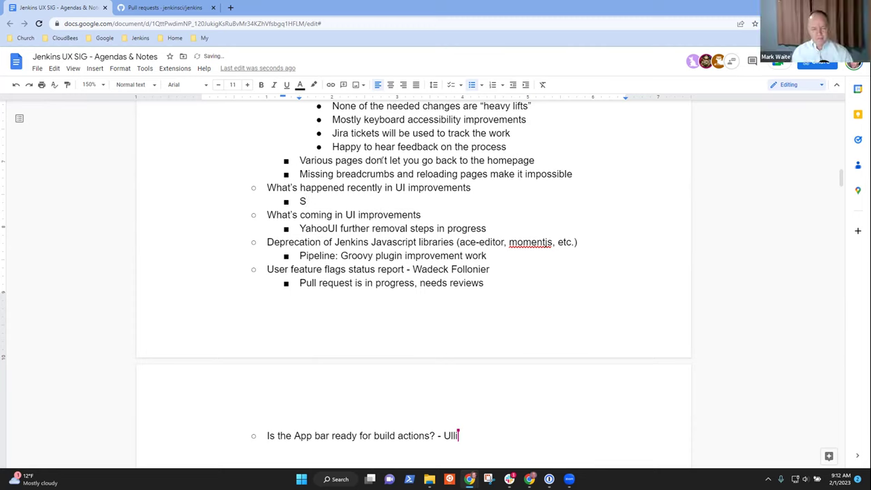
{"action": "type", "text": "ee the changelogs"}
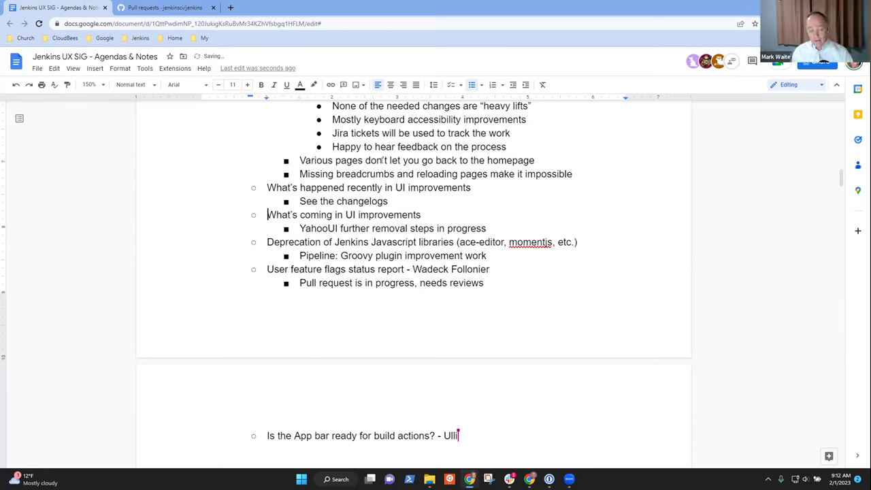
- Highlight the "What's coming in UI improvements" topic and review it together with its YahooUI removal note
{"action": "triple_click", "coordinate": [343, 214]}
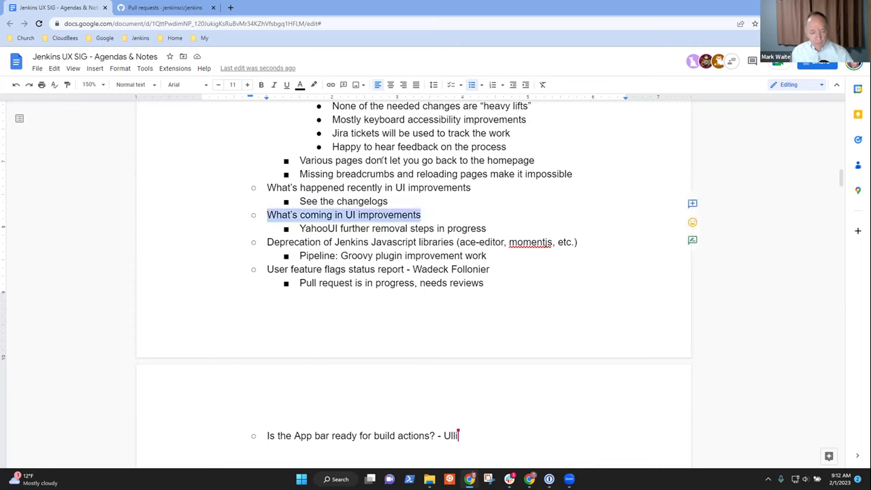
{"action": "key", "text": "Down"}
{"action": "key", "text": "Home"}
{"action": "key", "text": "shift+End"}
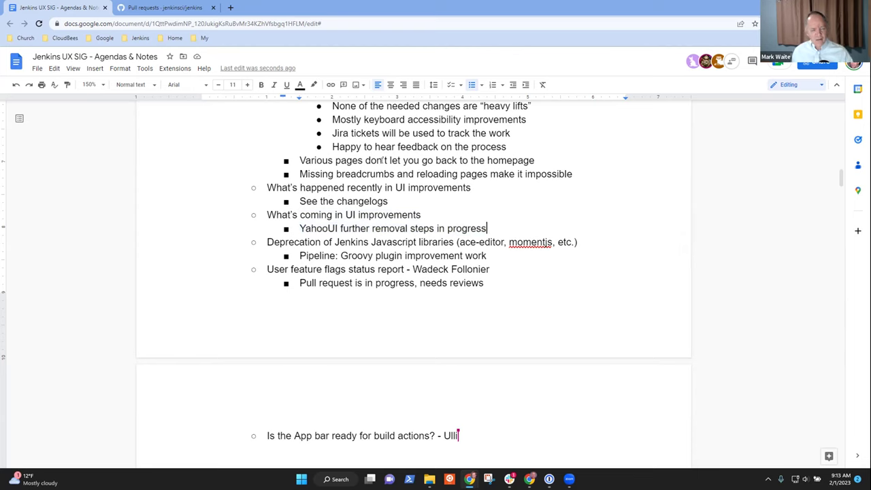
{"action": "key", "text": "Down"}
{"action": "key", "text": "shift+End"}
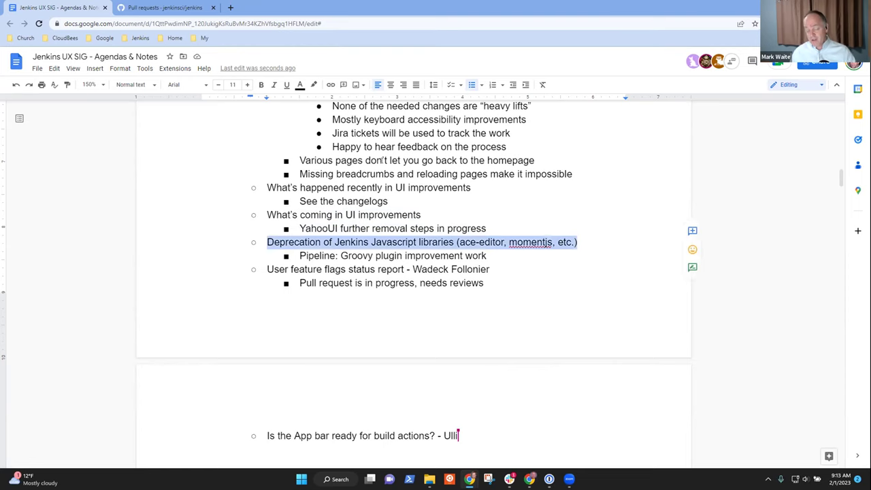
{"action": "key", "text": "Up"}
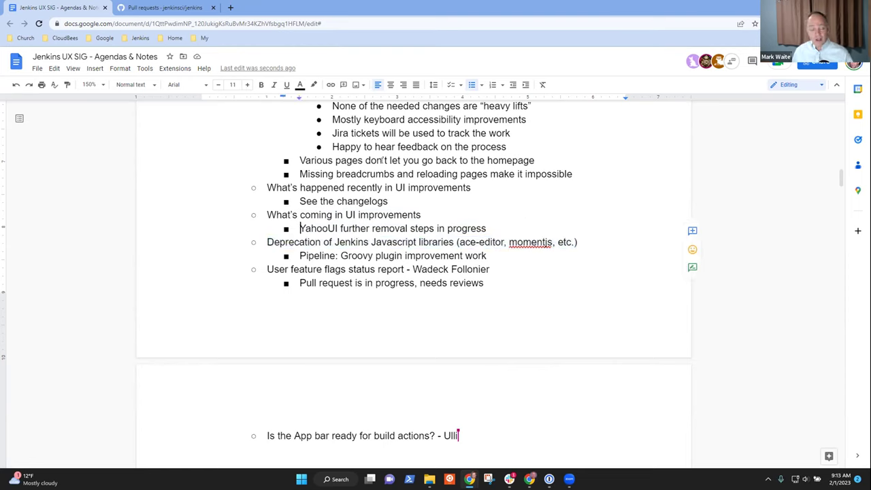
{"action": "key", "text": "Up"}
{"action": "key", "text": "shift+End"}
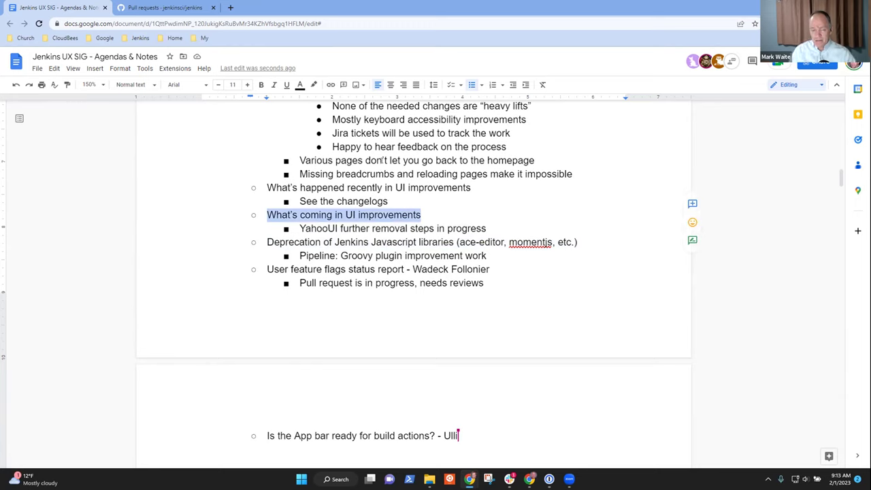
- Highlight the "Deprecation of Jenkins Javascript libraries" topic and go to its Pipeline: Groovy note
{"action": "key", "text": "Down"}
{"action": "key", "text": "Down"}
{"action": "key", "text": "Up"}
{"action": "key", "text": "Home"}
{"action": "key", "text": "shift+End"}
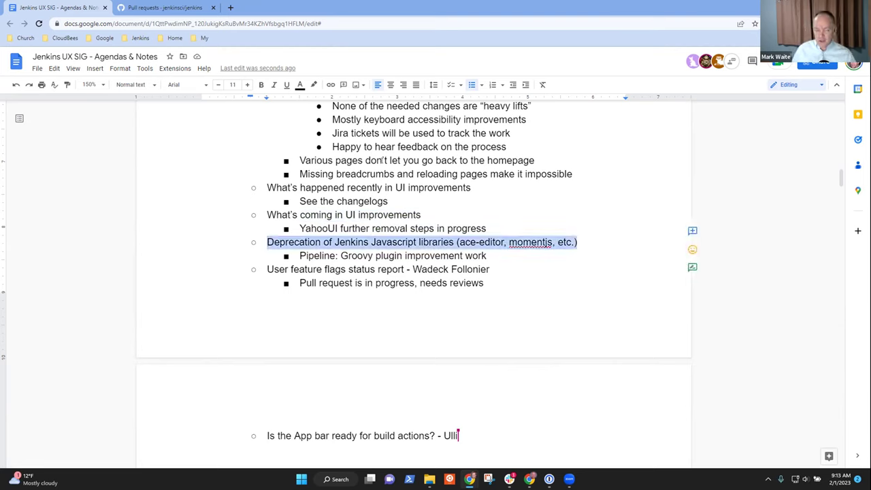
{"action": "key", "text": "Down"}
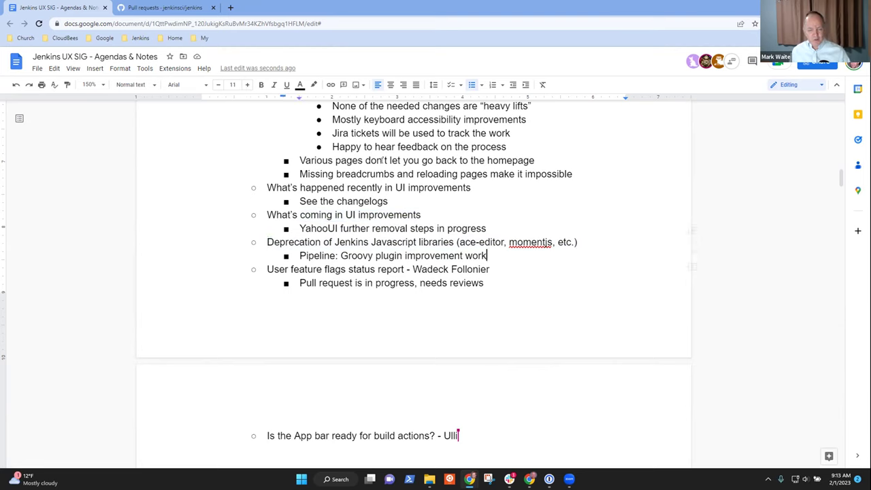
- Add "Work started several months ago when pipeline stage view removed the handlebars dependency" as the first bullet under the Javascript libraries deprecation topic
{"action": "key", "text": "Up"}
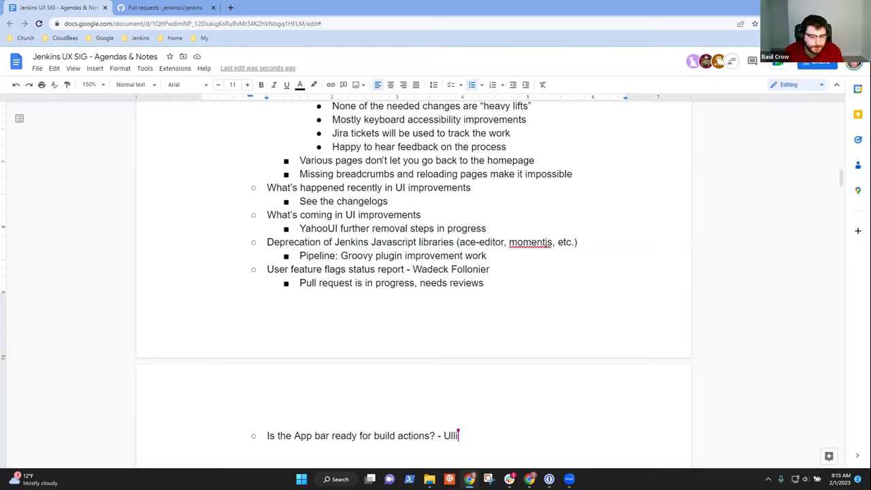
{"action": "key", "text": "Up"}
{"action": "key", "text": "Down"}
{"action": "key", "text": "Home"}
{"action": "key", "text": "Return"}
{"action": "type", "text": "Work started several months ago when pipeline stage "}
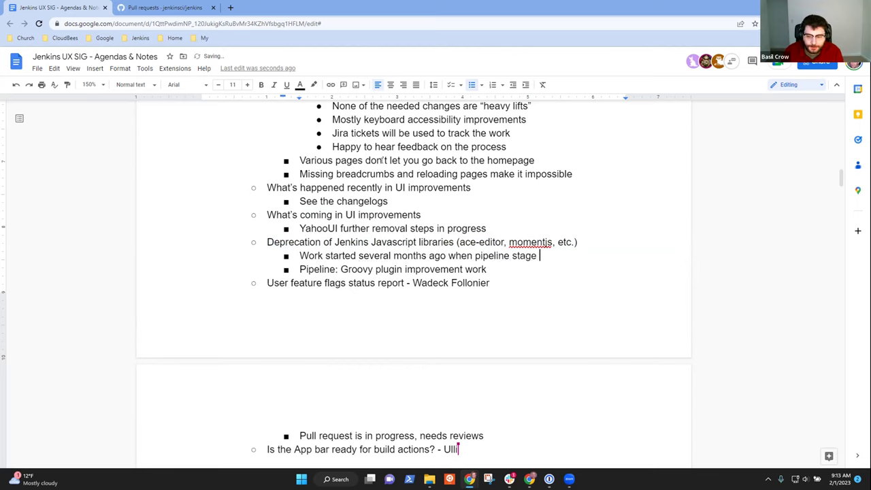
{"action": "type", "text": "view removed the "}
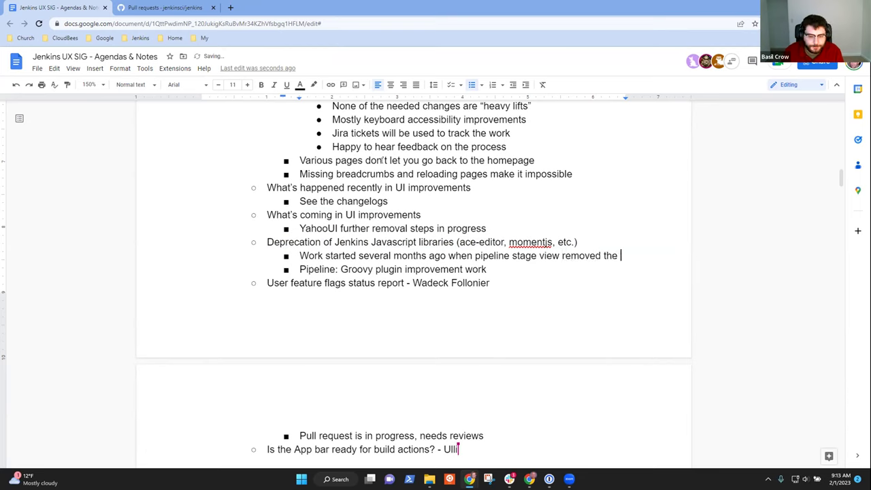
{"action": "type", "text": "handlebars dep"}
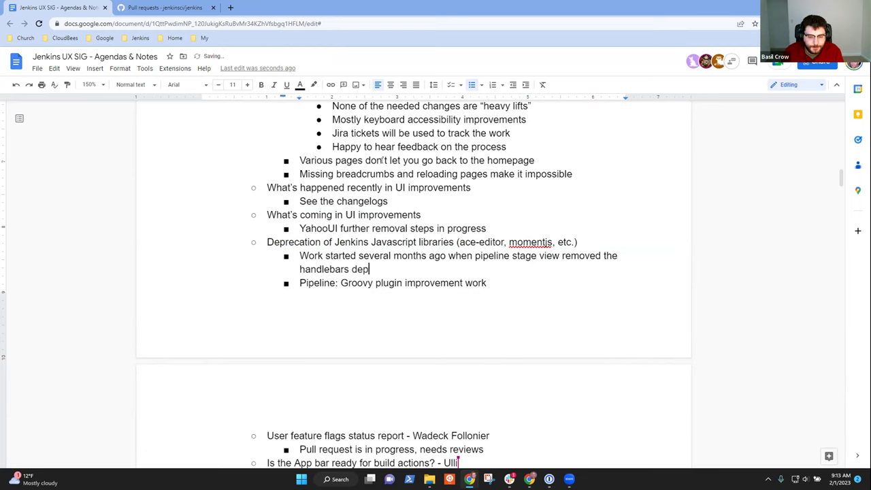
{"action": "type", "text": "endency"}
- Split the new bullet after "Work started several months ago", drop "when", and indent "pipeline stage view removed the handlebars dependency" as its sub-bullet
{"action": "key", "text": "Up"}
{"action": "key", "text": "ctrl+Right"}
{"action": "key", "text": "ctrl+Right"}
{"action": "key", "text": "ctrl+Right"}
{"action": "key", "text": "BackSpace"}
{"action": "key", "text": "BackSpace"}
{"action": "key", "text": "BackSpace"}
{"action": "key", "text": "BackSpace"}
{"action": "key", "text": "BackSpace"}
{"action": "key", "text": "Return"}
{"action": "key", "text": "Tab"}
{"action": "key", "text": "End"}
- Add the sub-bullet "Removed dependency on momentjs" below the handlebars dependency note
{"action": "key", "text": "Return"}
{"action": "type", "text": "Removed deepe"}
{"action": "key", "text": "BackSpace"}
{"action": "key", "text": "BackSpace"}
{"action": "key", "text": "BackSpace"}
{"action": "type", "text": "pendenc"}
{"action": "key", "text": "BackSpace"}
{"action": "key", "text": "BackSpace"}
{"action": "key", "text": "BackSpace"}
{"action": "type", "text": "ency on momentjs"}
- Reword the Pipeline: Groovy bullet to read "Pipeline: Groovy plugin proposed to drop its dependency on ace-editor"
{"action": "left_click", "coordinate": [489, 449]}
{"action": "key", "text": "Up"}
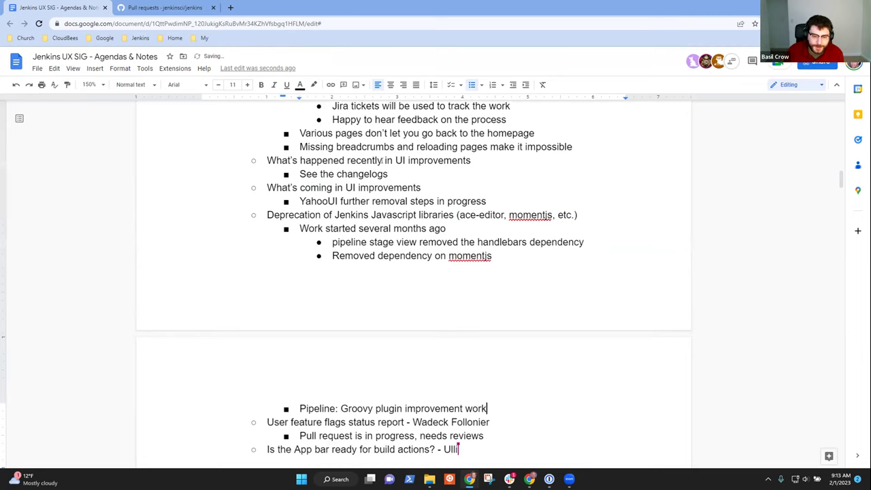
{"action": "key", "text": "ctrl+shift+Left"}
{"action": "key", "text": "ctrl+shift+Left"}
{"action": "key", "text": "ctrl+shift+Left"}
{"action": "key", "text": "ctrl+shift+Right"}
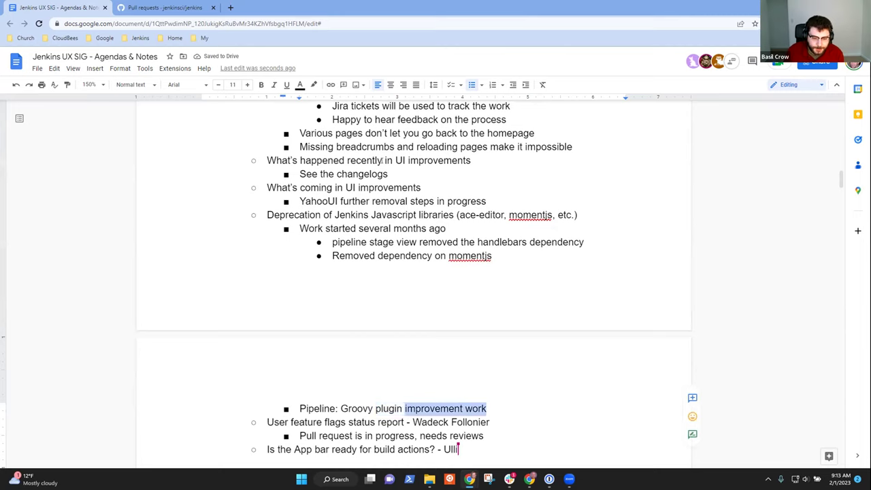
{"action": "key", "text": "BackSpace"}
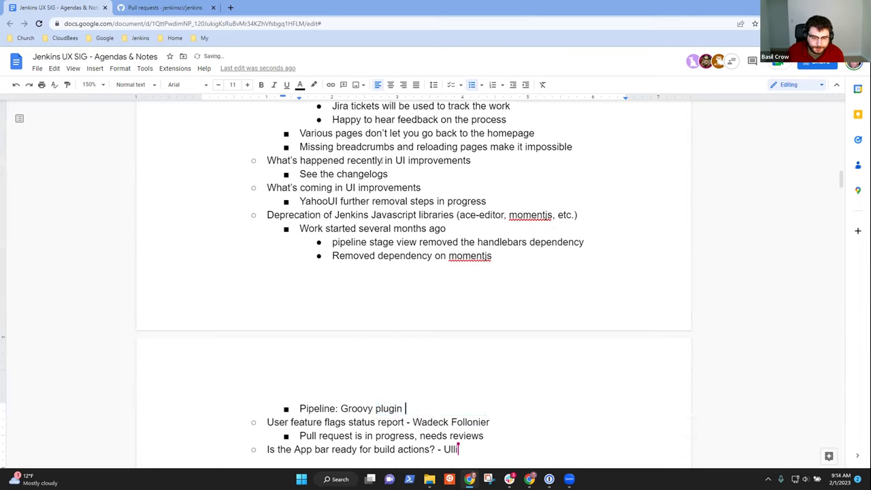
{"action": "type", "text": "proposed to drop its dependency on ace-editor"}
- Add the bullet "The last major consumers of js-libs (momentjs, handlebars, ace-editor, …)" below the Pipeline: Groovy note
{"action": "key", "text": "Return"}
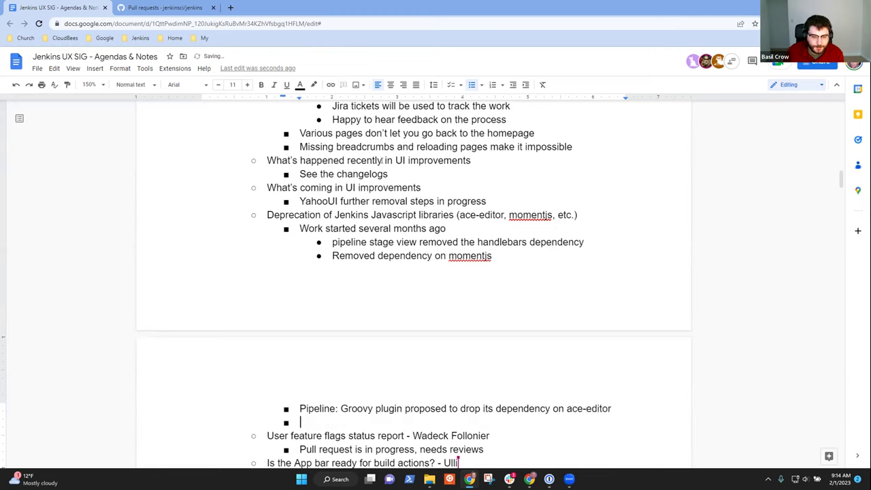
{"action": "type", "text": "The last major consumers of js-libs (momentjs, hna"}
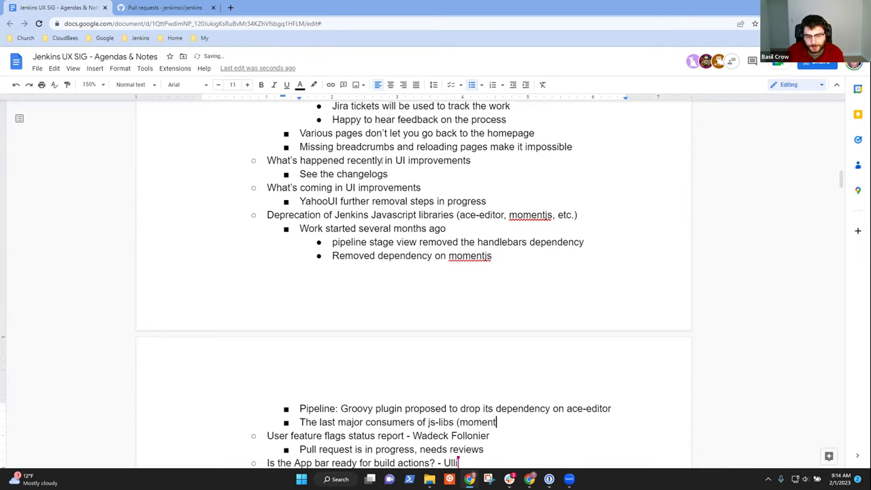
{"action": "key", "text": "BackSpace"}
{"action": "key", "text": "BackSpace"}
{"action": "type", "text": "andlebars, ac"}
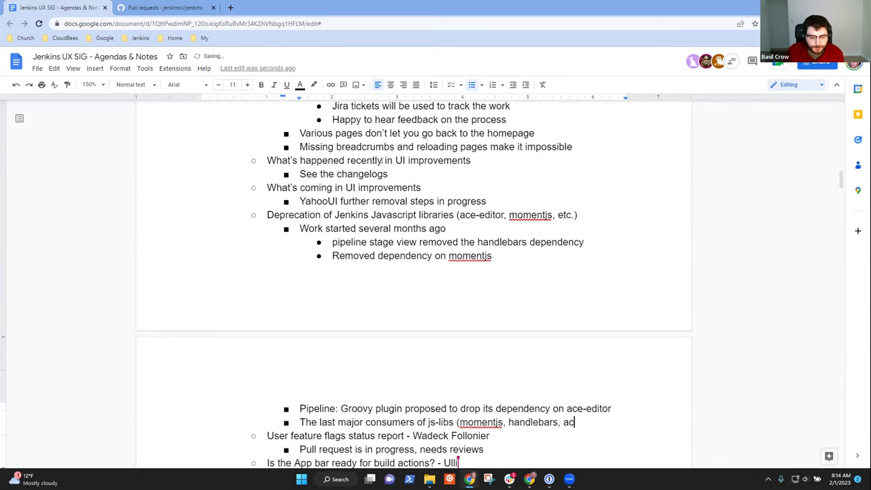
{"action": "type", "text": "e-editor, "}
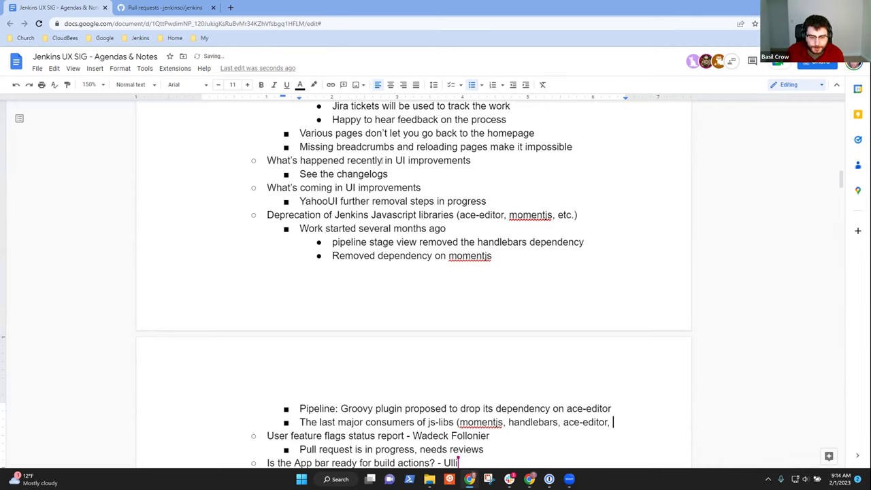
{"action": "type", "text": "...)"}
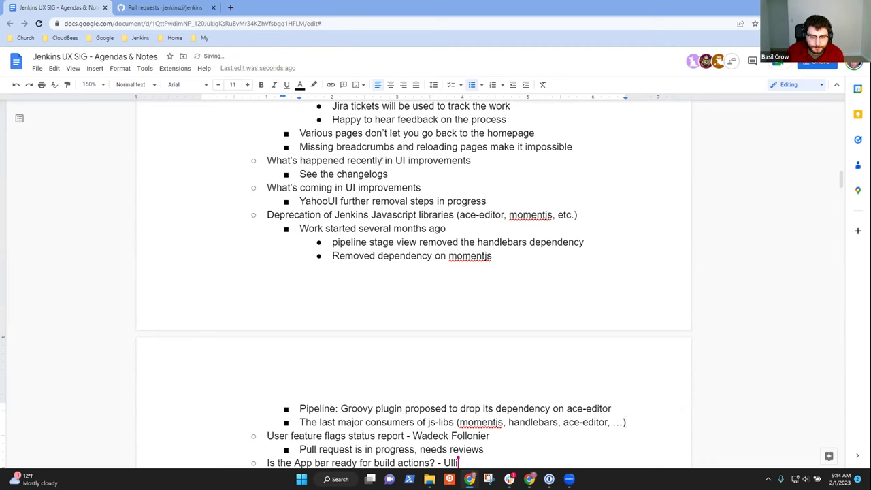
{"action": "scroll", "coordinate": [382, 160], "scroll_direction": "down", "scroll_amount": 3}
{"action": "scroll", "coordinate": [448, 160], "scroll_direction": "up", "scroll_amount": 1}
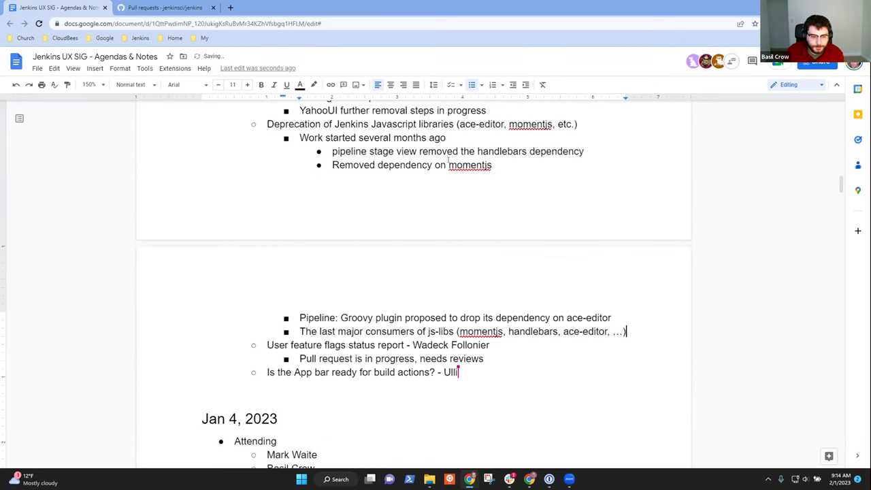
- Add the bullet "Still some “bits and pieces” that have to do with these subsystems" below the js-libs consumers note
{"action": "key", "text": "Return"}
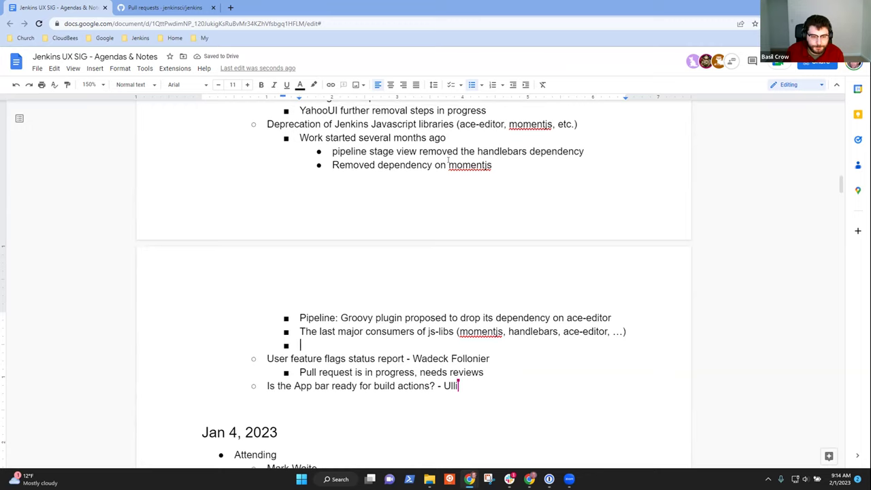
{"action": "type", "text": "SStill"}
{"action": "key", "text": "ctrl+BackSpace"}
{"action": "type", "text": "Still some \"bits an"}
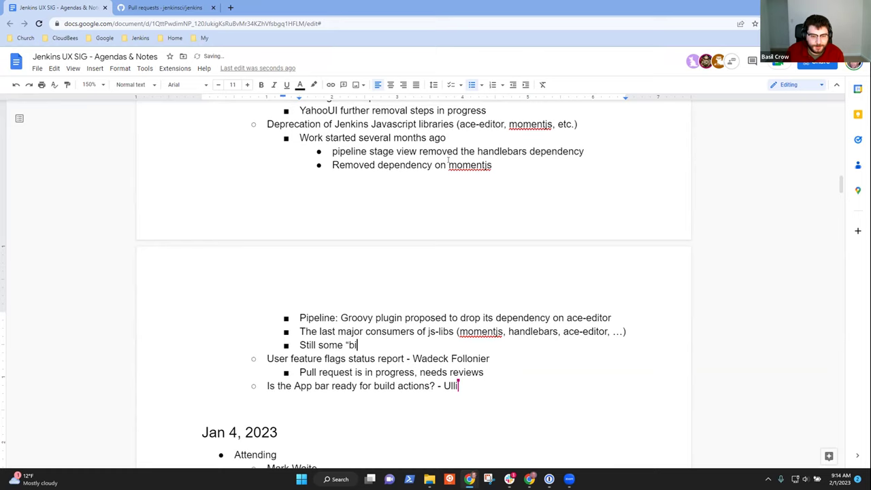
{"action": "type", "text": "d pie"}
{"action": "key", "text": "BackSpace"}
{"action": "key", "text": "BackSpace"}
{"action": "type", "text": "ei"}
{"action": "key", "text": "BackSpace"}
{"action": "key", "text": "BackSpace"}
{"action": "type", "text": "ieces"}
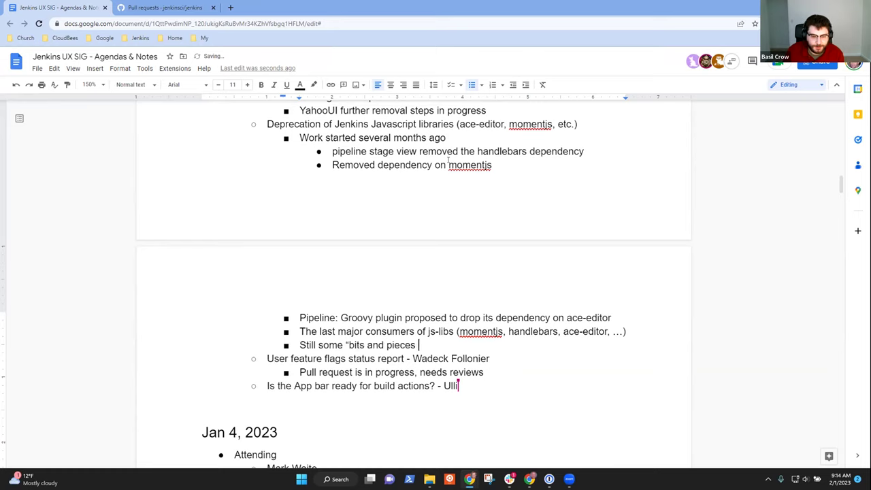
{"action": "type", "text": "\" that have to do with this"}
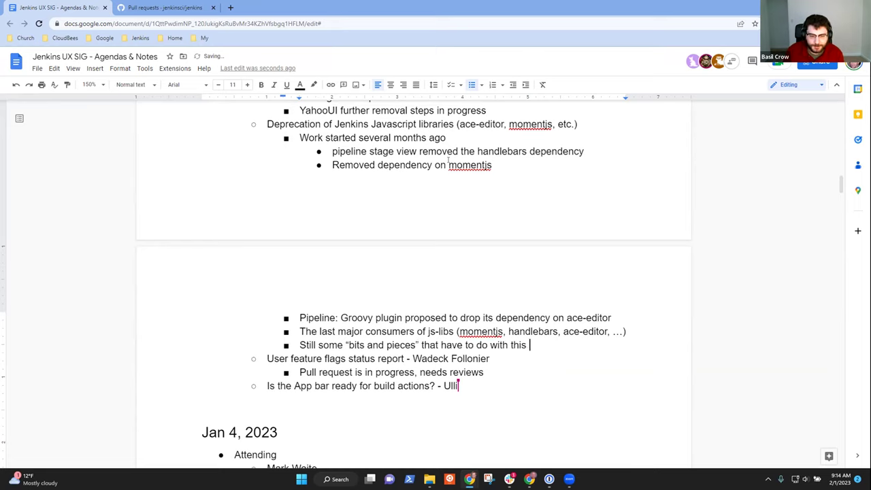
{"action": "key", "text": "BackSpace"}
{"action": "key", "text": "BackSpace"}
{"action": "key", "text": "BackSpace"}
{"action": "key", "text": "BackSpace"}
{"action": "type", "text": "the"}
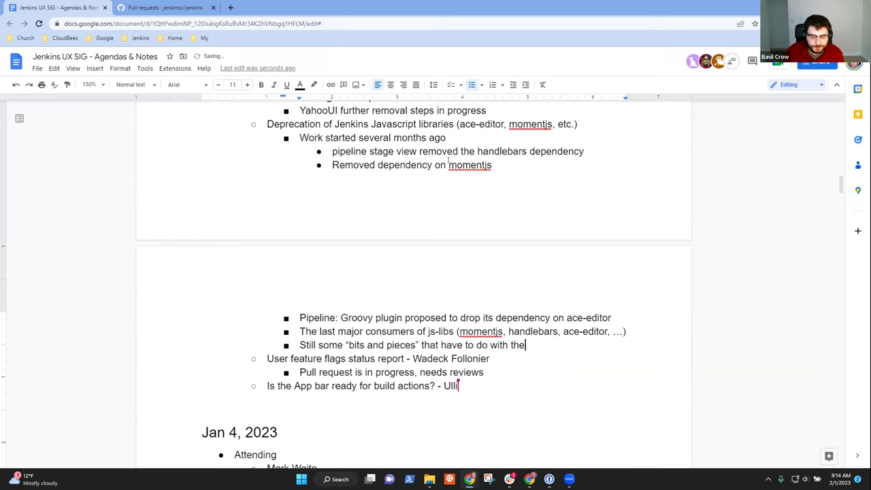
{"action": "type", "text": "se subsystems"}
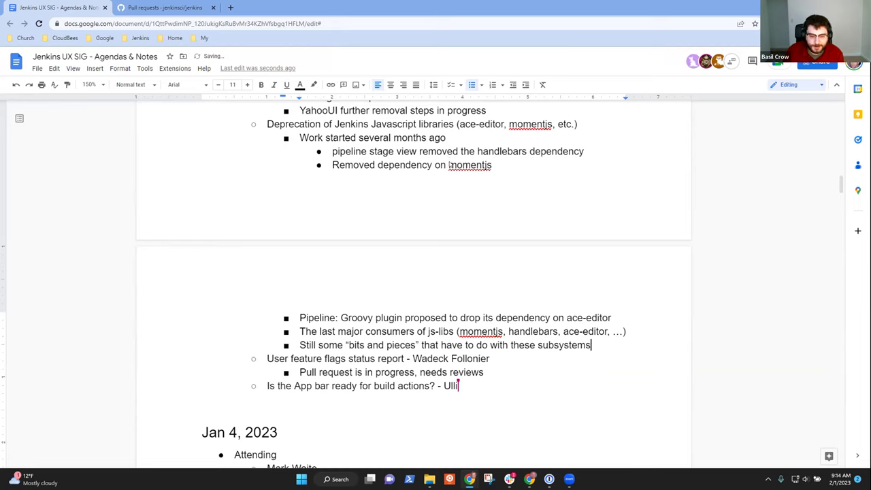
- Add the sub-bullet "Less we depend on them, the better" under the "bits and pieces" note
{"action": "key", "text": "Return"}
{"action": "key", "text": "Tab"}
{"action": "type", "text": "Less we depend on them, the better"}
- Start another sub-bullet under "bits and pieces" with "May be the case that once we've remove ace-editor from Pipeline: Groovy"
{"action": "key", "text": "Return"}
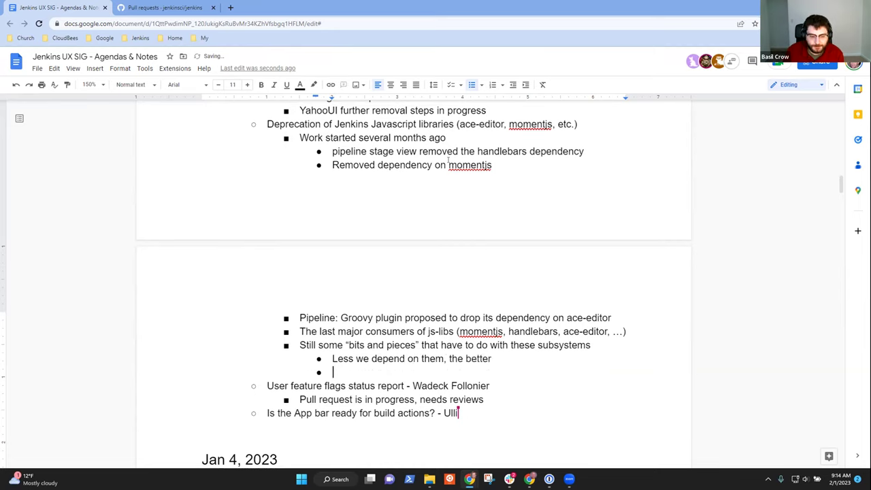
{"action": "type", "text": "May be the case that once we've remove ace-editor from "}
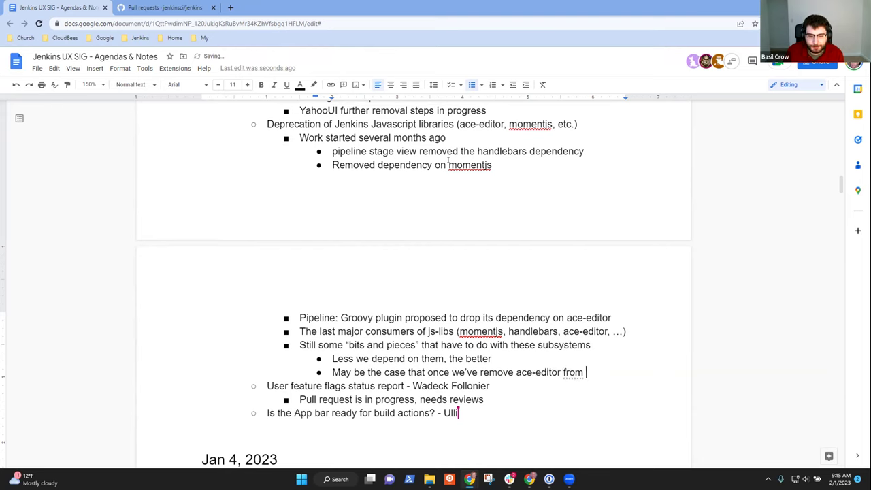
{"action": "type", "text": "Pipeline:L"}
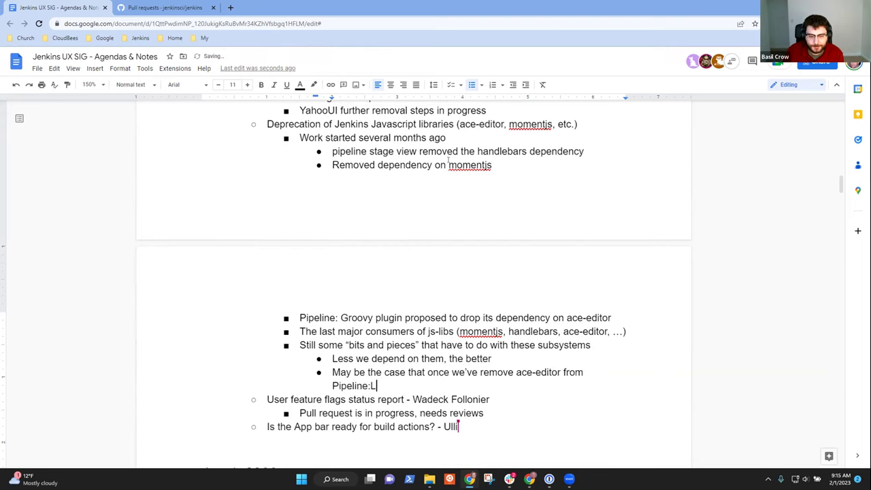
{"action": "key", "text": "BackSpace"}
{"action": "type", "text": "Groovy"}
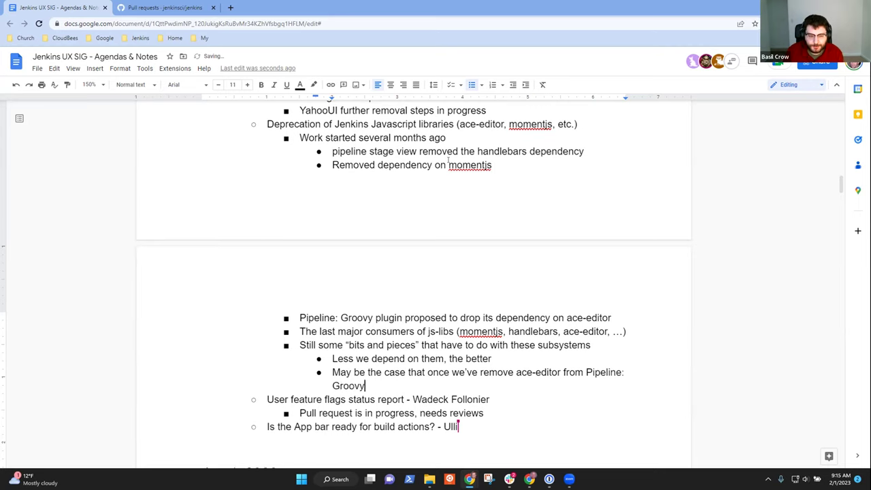
- Complete the ace-editor removal sub-bullet with ", may be able to remove components from Jenkins core that only exist to support those frameworks"
{"action": "type", "text": ", may be able "}
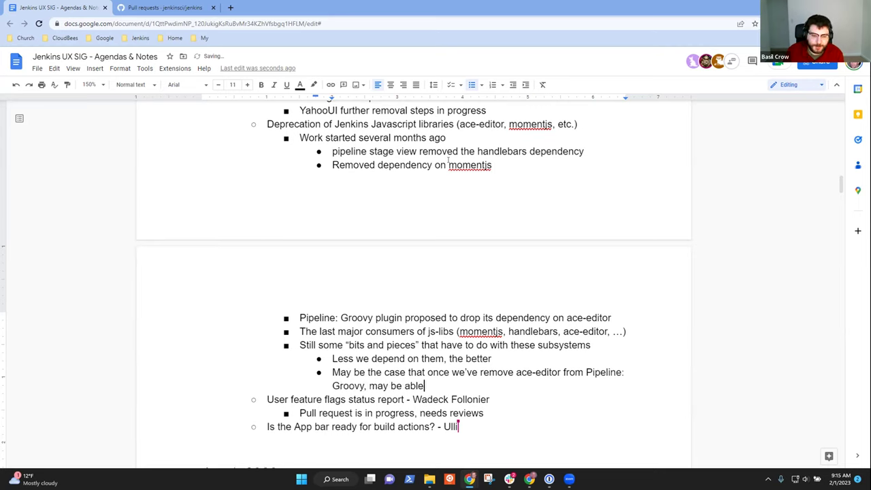
{"action": "type", "text": "to remove"}
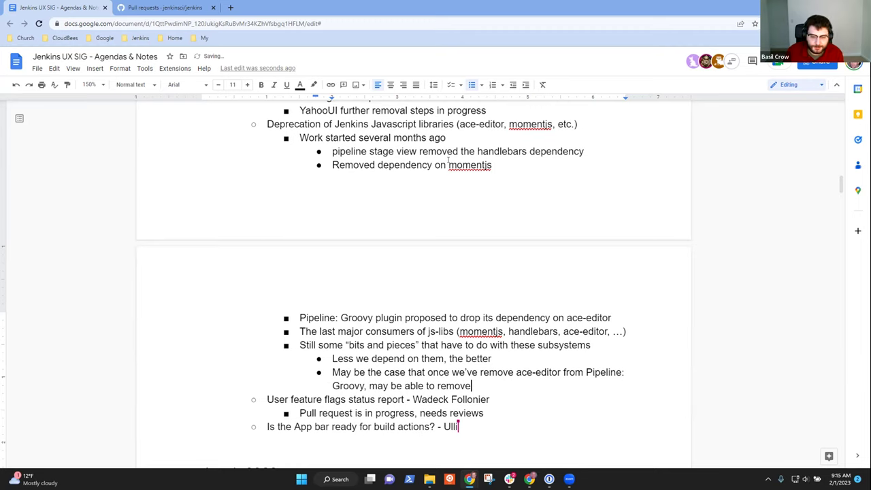
{"action": "type", "text": " compon"}
{"action": "key", "text": "BackSpace"}
{"action": "key", "text": "BackSpace"}
{"action": "key", "text": "BackSpace"}
{"action": "type", "text": "mponents from Jenkins"}
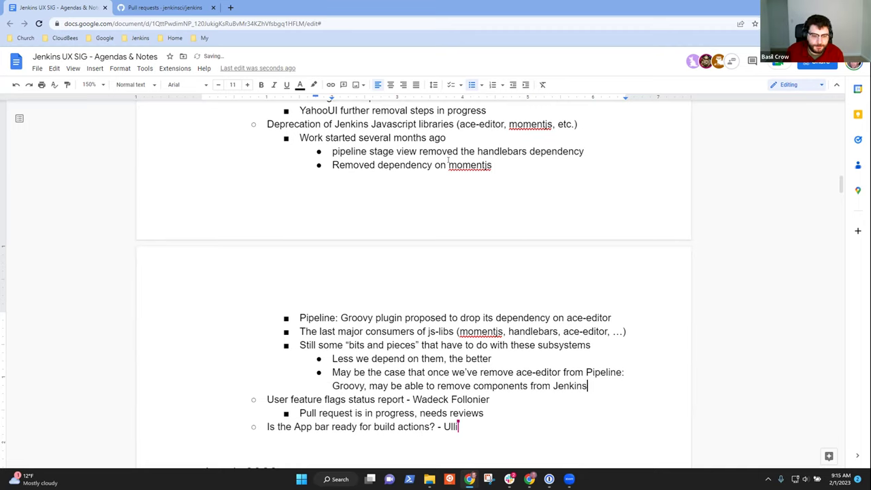
{"action": "type", "text": "core that only "}
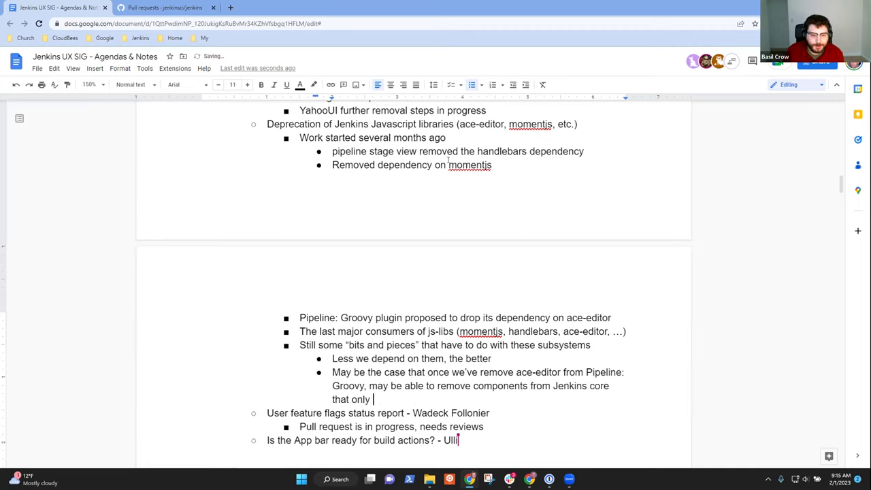
{"action": "type", "text": "exist to sup"}
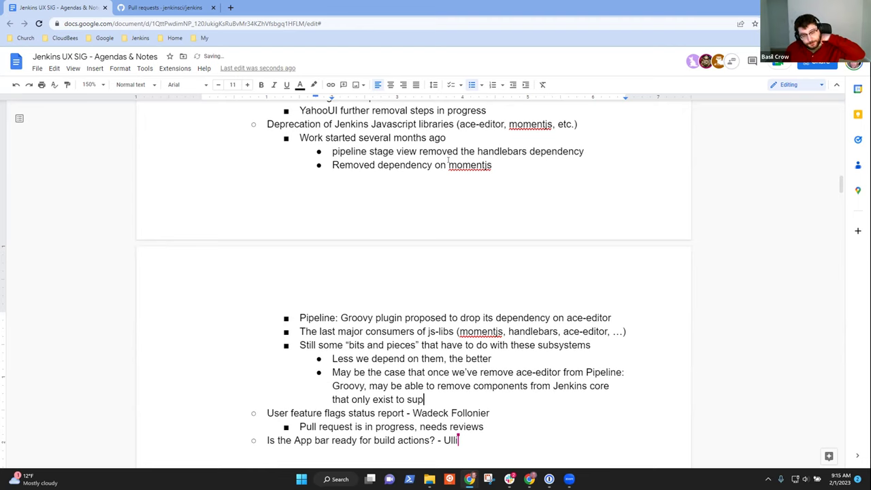
{"action": "type", "text": "port those fr"}
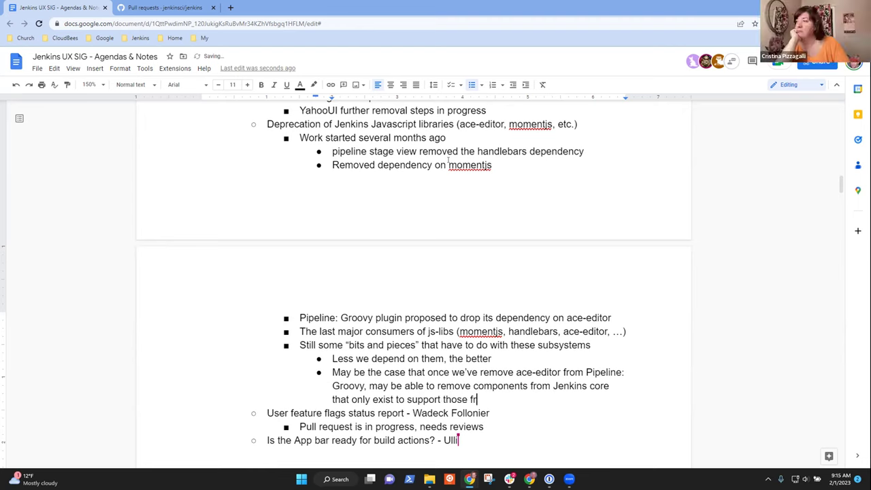
{"action": "type", "text": "ameworks"}
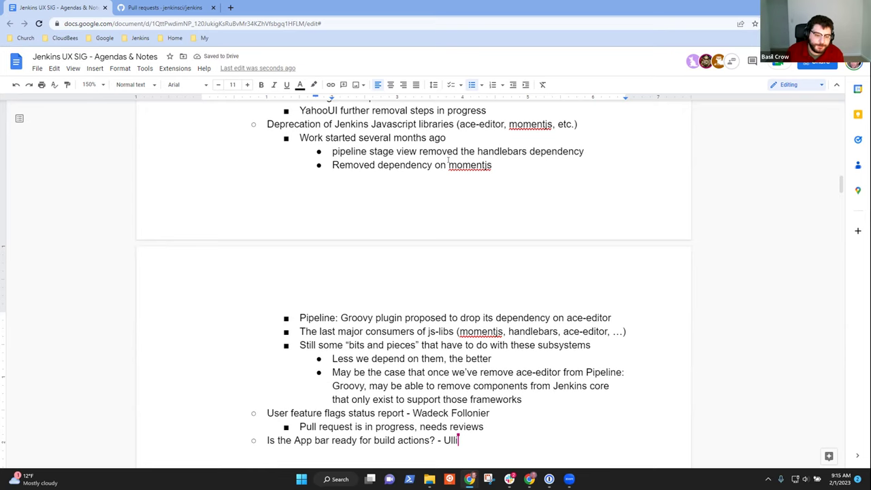
- Add the sub-bullet "More cleanup may be possible" below the ace-editor removal note
{"action": "key", "text": "Return"}
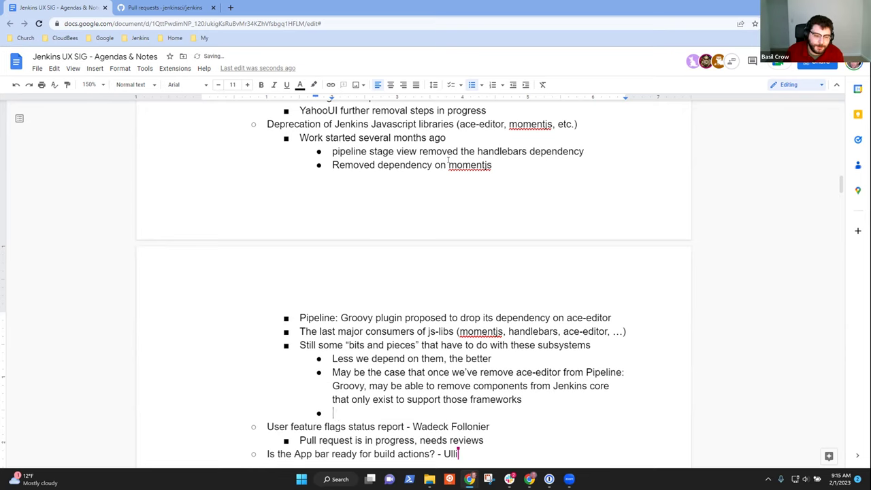
{"action": "type", "text": "More clea"}
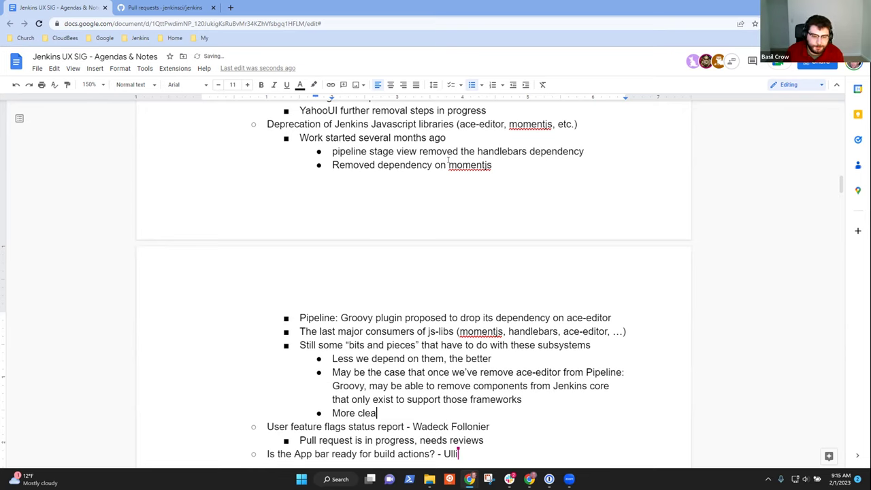
{"action": "type", "text": "nup may be possibl"}
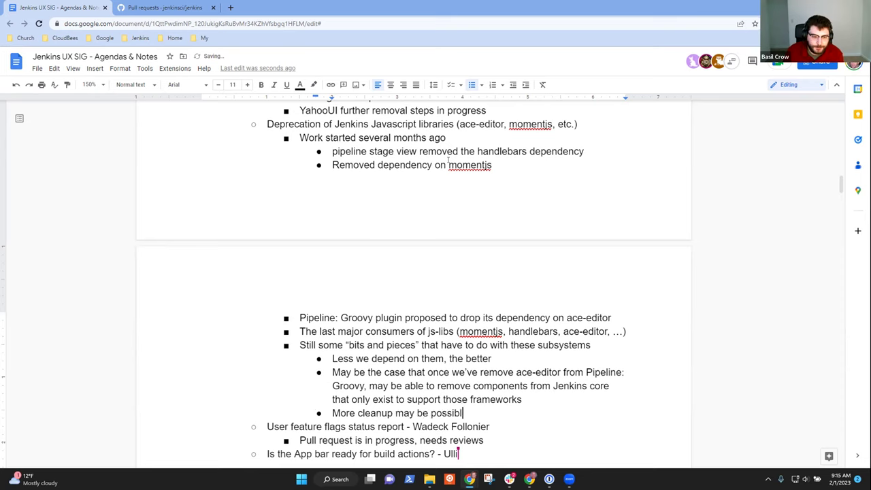
{"action": "type", "text": "e"}
- Add the sub-bullet "Some security improvement because these are old, unmaintained libraries" and open an empty sub-bullet below it
{"action": "key", "text": "Return"}
{"action": "type", "text": "Some seucir"}
{"action": "key", "text": "BackSpace"}
{"action": "key", "text": "BackSpace"}
{"action": "key", "text": "BackSpace"}
{"action": "key", "text": "BackSpace"}
{"action": "key", "text": "BackSpace"}
{"action": "key", "text": "BackSpace"}
{"action": "type", "text": "security improvenet"}
{"action": "key", "text": "BackSpace"}
{"action": "key", "text": "BackSpace"}
{"action": "key", "text": "BackSpace"}
{"action": "type", "text": "ment because these are old, unm,"}
{"action": "key", "text": "BackSpace"}
{"action": "type", "text": "aintained libraries"}
{"action": "scroll", "coordinate": [448, 160], "scroll_direction": "down", "scroll_amount": 3}
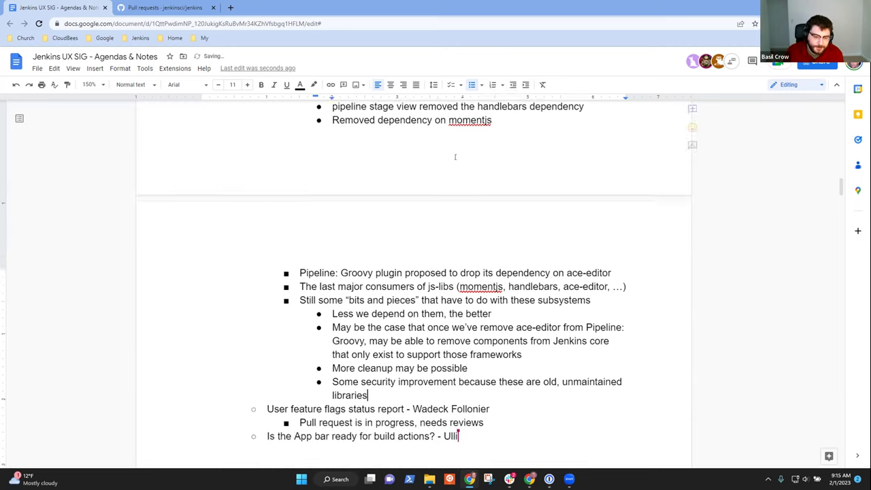
{"action": "key", "text": "Return"}
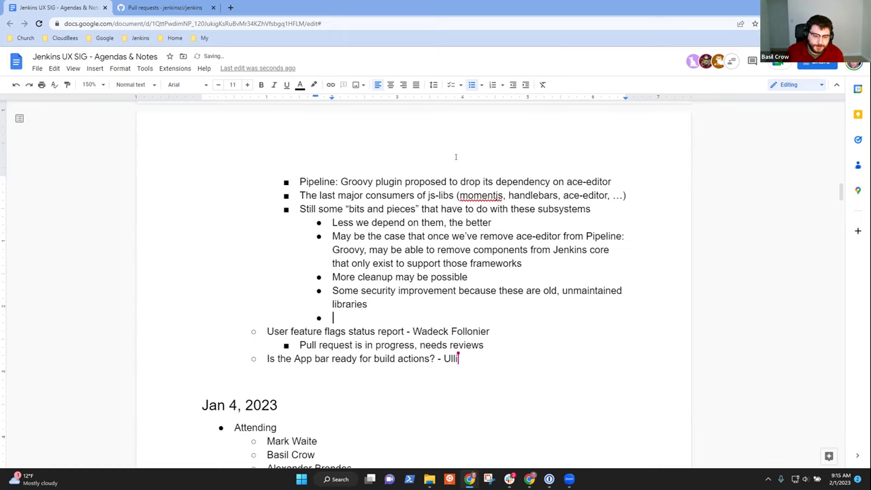
- Fill the empty sub-bullet under "bits and pieces" with "One of the GitHub plugins is still using one of the old js-libs"
{"action": "type", "text": "GitHub"}
{"action": "key", "text": "ctrl+BackSpace"}
{"action": "type", "text": "One of hte"}
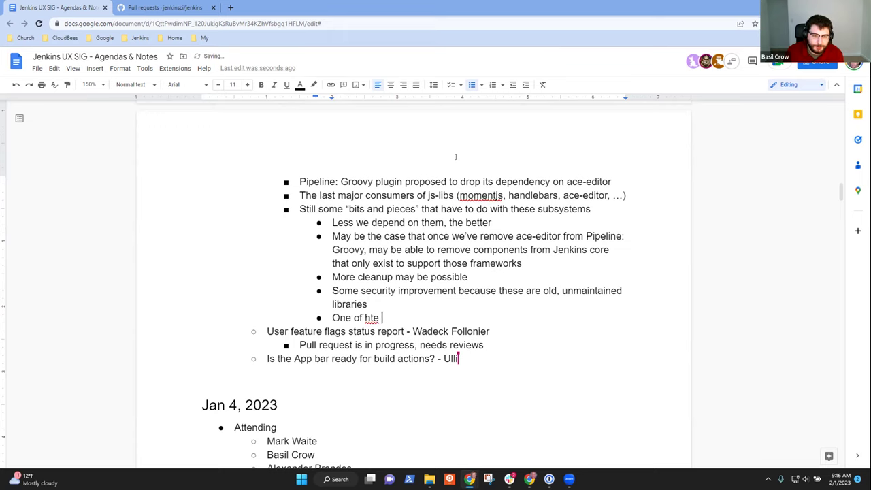
{"action": "key", "text": "ctrl+BackSpace"}
{"action": "type", "text": "the GitHub pl"}
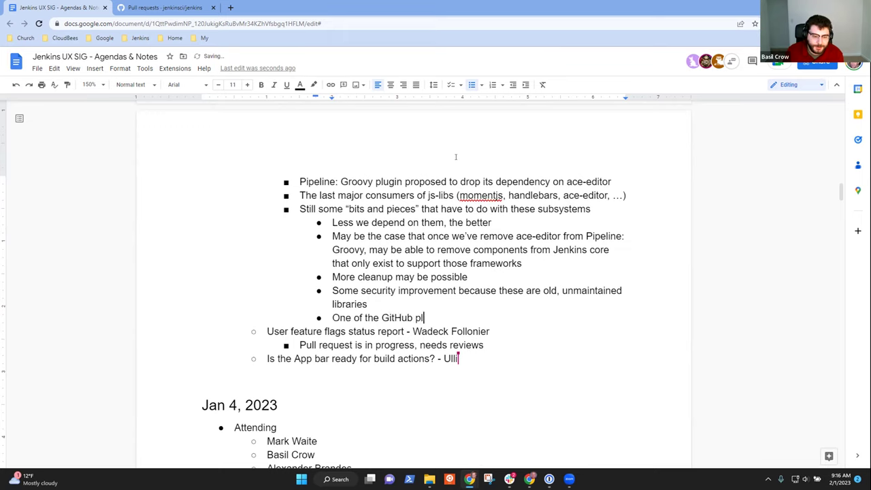
{"action": "type", "text": "ugins is still usi"}
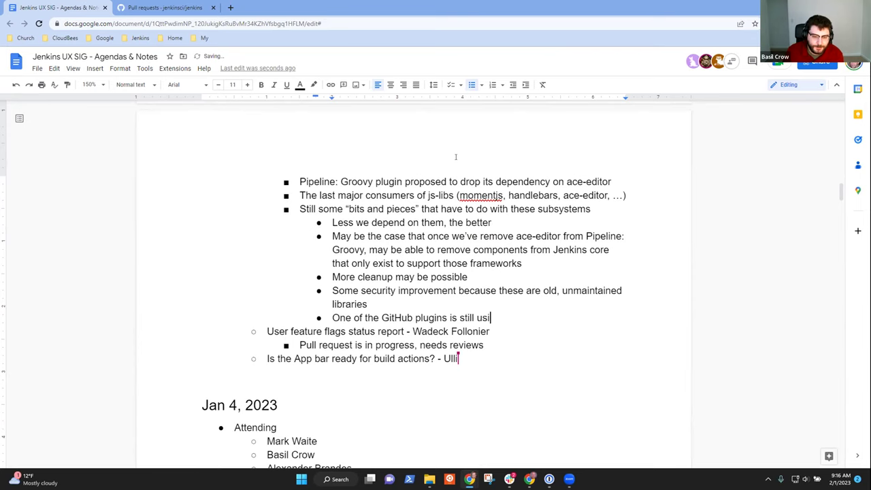
{"action": "type", "text": "ng one of the o"}
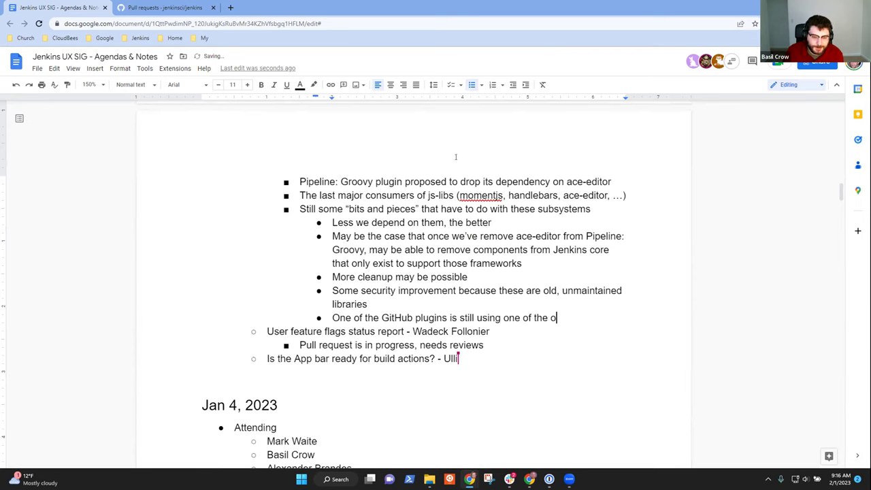
{"action": "type", "text": "ld js lib"}
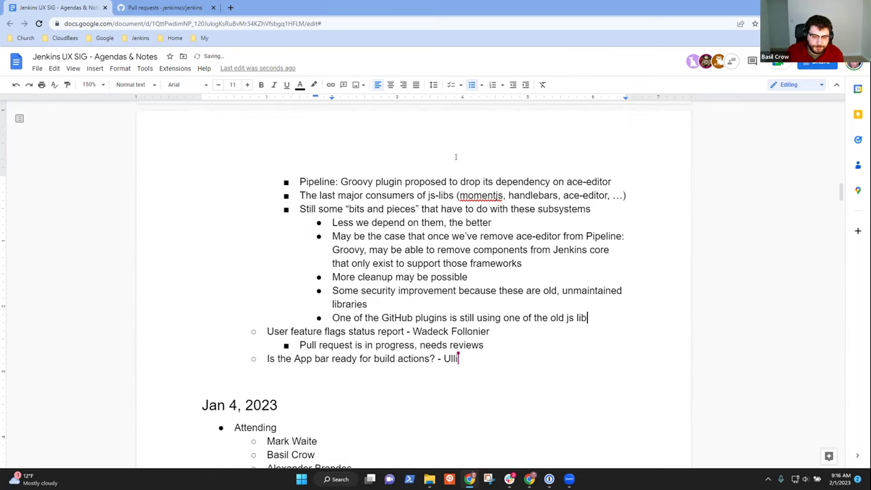
{"action": "type", "text": "raries"}
{"action": "key", "text": "ctrl+BackSpace"}
{"action": "key", "text": "ctrl+BackSpace"}
{"action": "type", "text": "js-libs "}
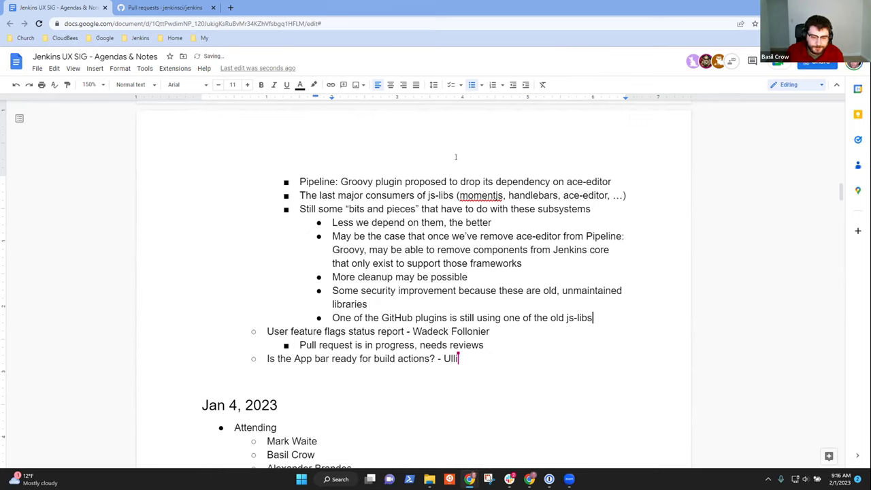
{"action": "type", "text": "pl"}
{"action": "key", "text": "BackSpace"}
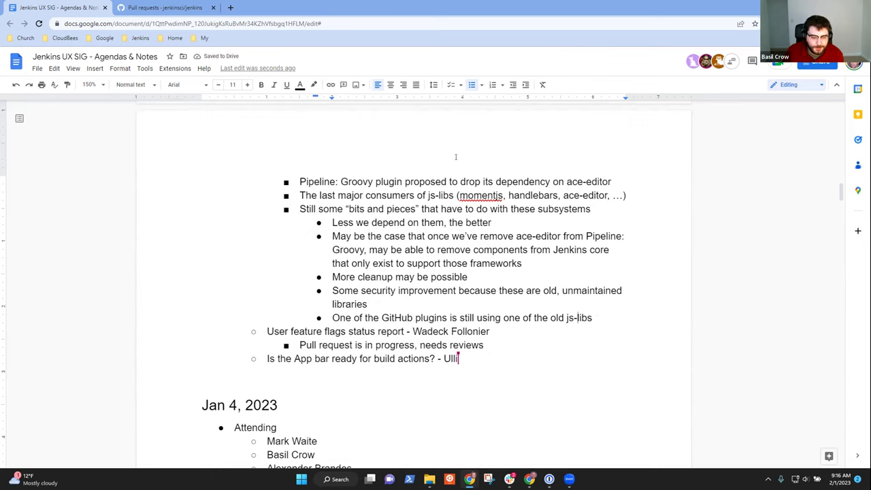
{"action": "key", "text": "BackSpace"}
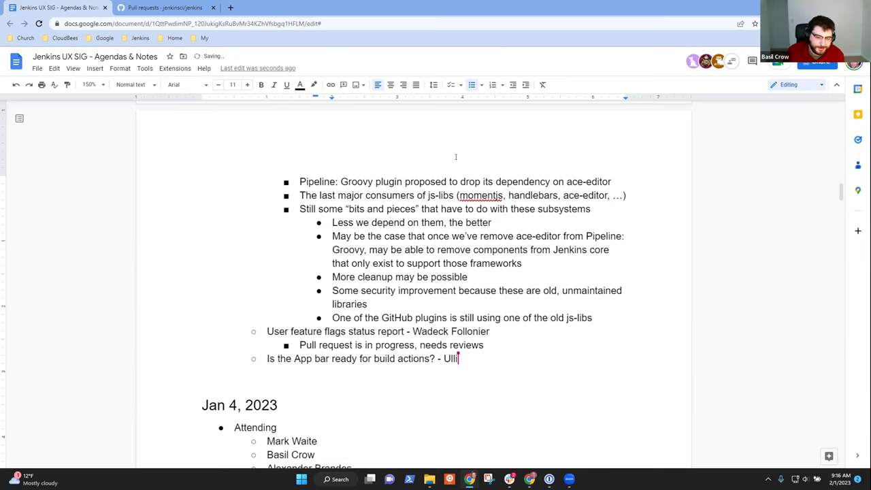
- Add the nested note "Not done with cleanup, still some plugin dependencies to remove" under the GitHub plugins sub-bullet
{"action": "key", "text": "Return"}
{"action": "key", "text": "Tab"}
{"action": "type", "text": "Not doen"}
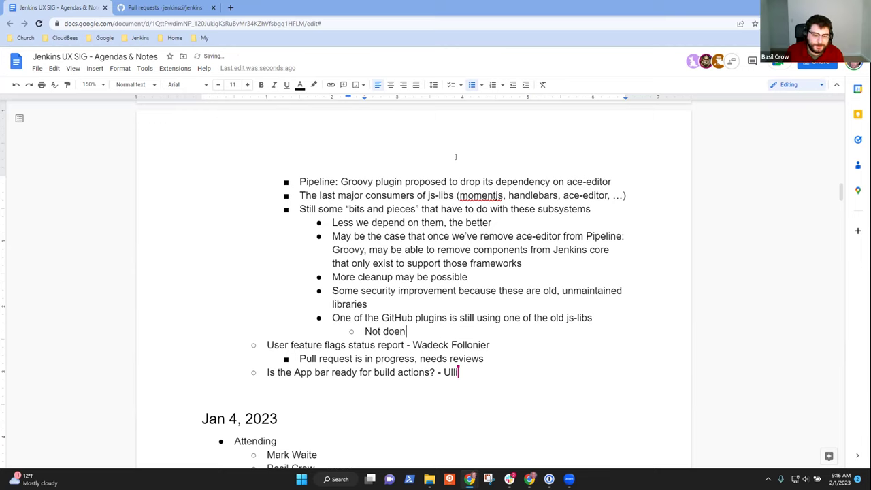
{"action": "key", "text": "BackSpace"}
{"action": "key", "text": "BackSpace"}
{"action": "type", "text": "ne with clean"}
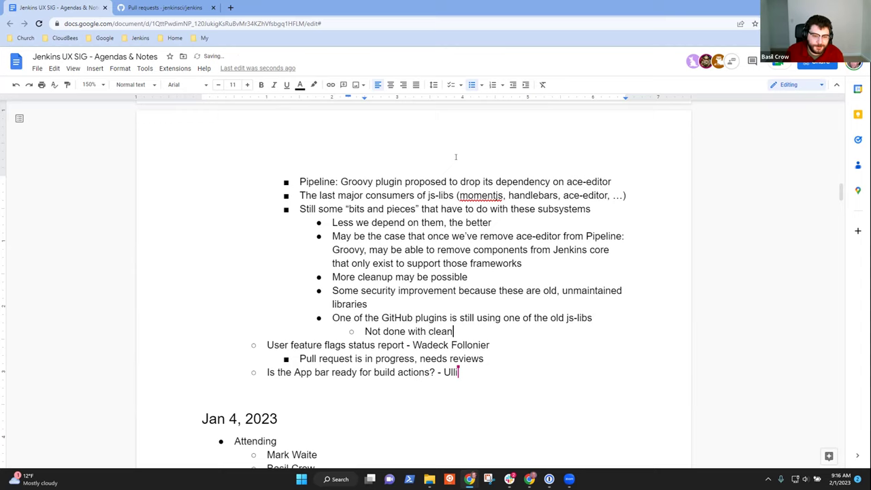
{"action": "type", "text": "up, but"}
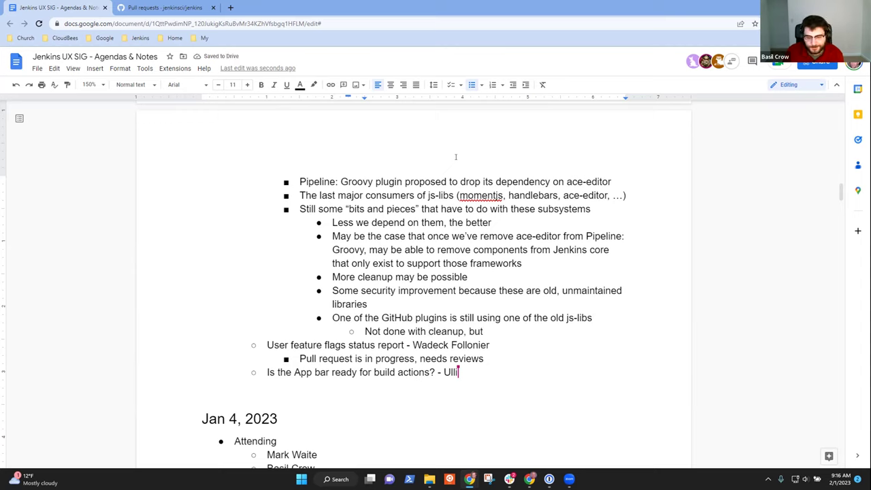
{"action": "key", "text": "BackSpace"}
{"action": "key", "text": "BackSpace"}
{"action": "key", "text": "BackSpace"}
{"action": "key", "text": "BackSpace"}
{"action": "key", "text": "BackSpace"}
{"action": "key", "text": "BackSpace"}
{"action": "type", "text": ", s"}
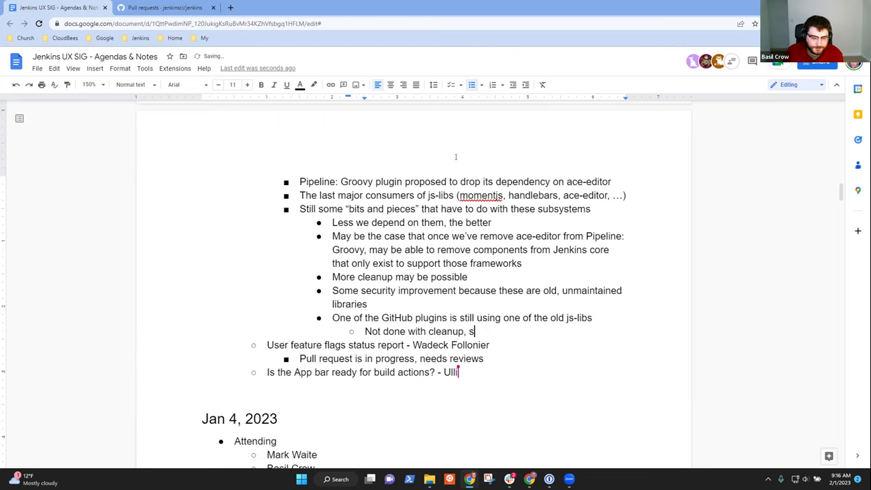
{"action": "type", "text": "till some plu"}
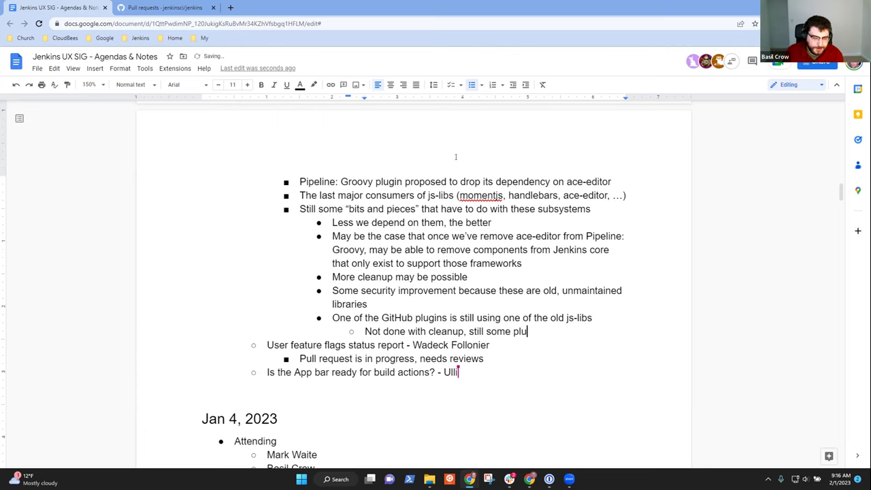
{"action": "type", "text": "gin depeneencies to remove"}
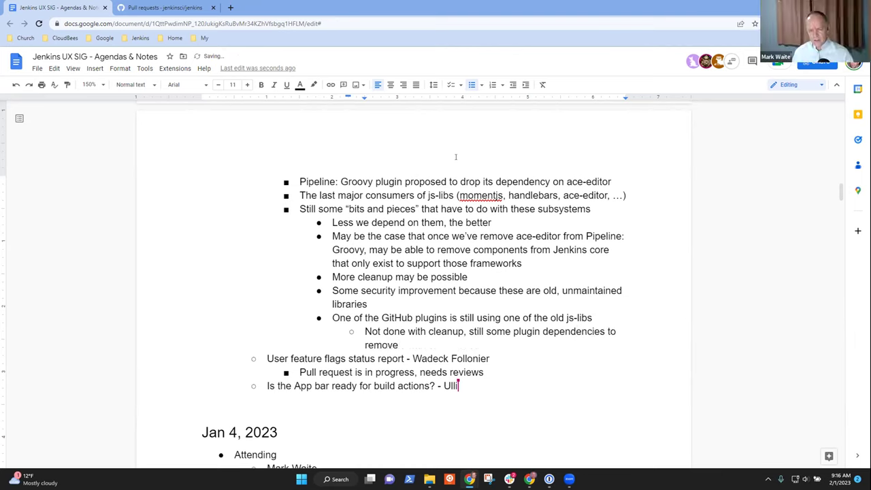
{"action": "key", "text": "Return"}
{"action": "type", "text": "Still some"}
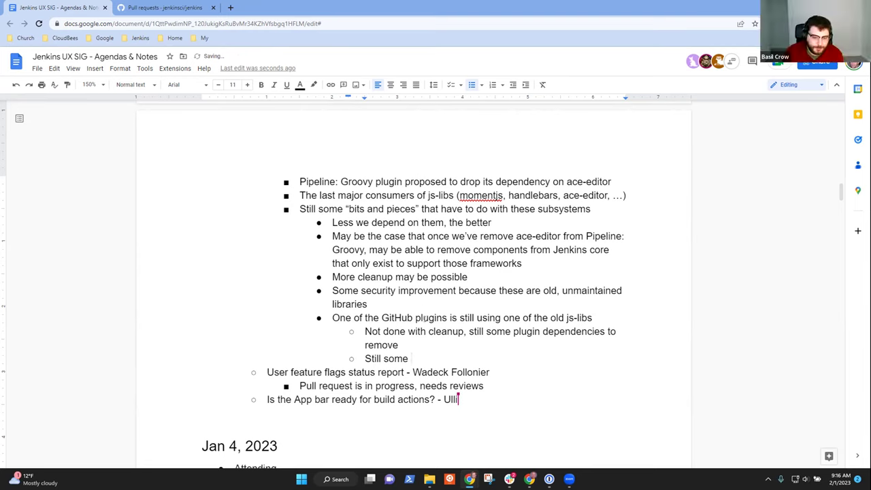
{"action": "triple_click", "coordinate": [419, 354]}
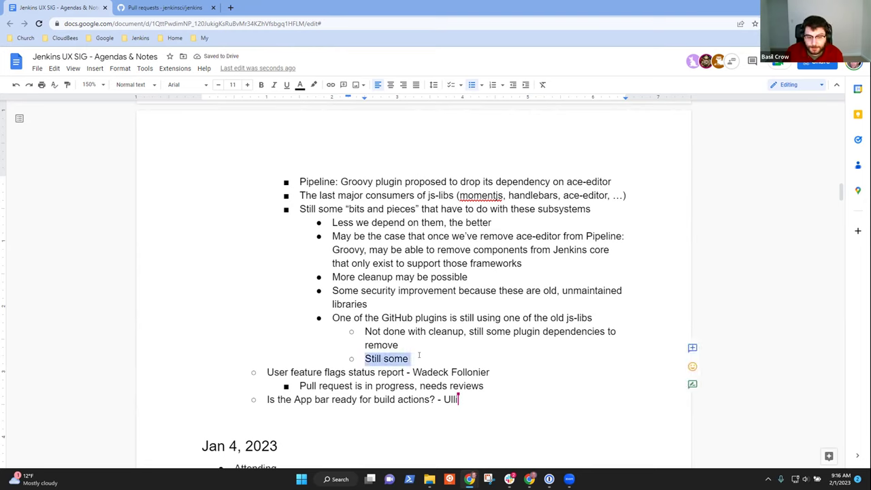
{"action": "key", "text": "BackSpace"}
{"action": "key", "text": "BackSpace"}
{"action": "key", "text": "BackSpace"}
{"action": "key", "text": "ctrl+z"}
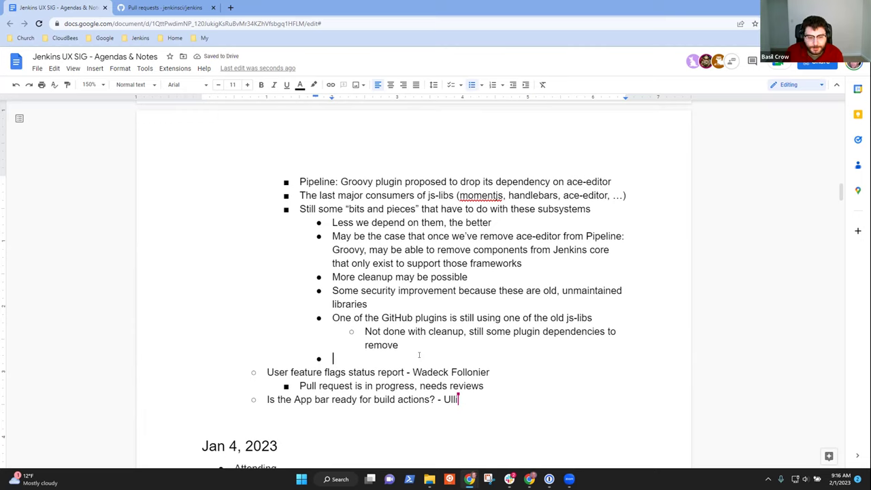
{"action": "type", "text": "The"}
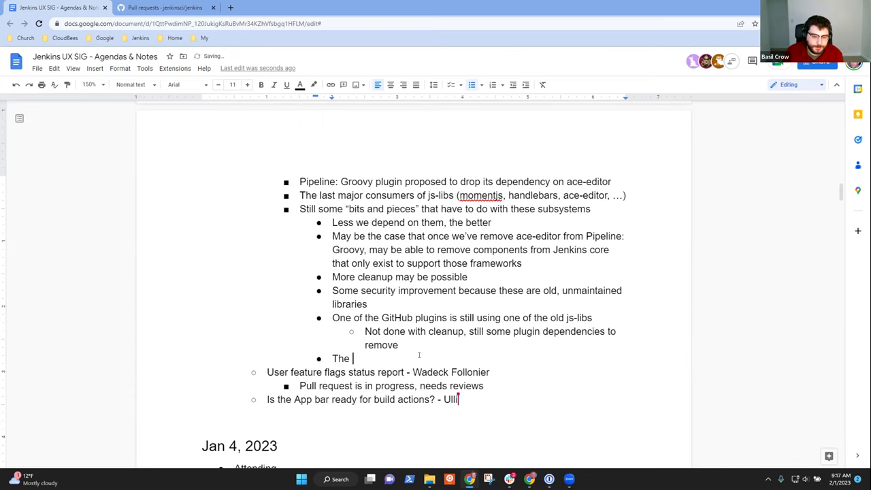
- Add the sub-bullet "Integrated with webpack instead of using js-libs" under the Pipeline: Groovy plugin bullet
{"action": "key", "text": "Home"}
{"action": "key", "text": "Up"}
{"action": "key", "text": "Up"}
{"action": "key", "text": "Up"}
{"action": "key", "text": "Up"}
{"action": "key", "text": "Up"}
{"action": "key", "text": "Up"}
{"action": "key", "text": "Up"}
{"action": "key", "text": "Up"}
{"action": "key", "text": "Up"}
{"action": "key", "text": "Up"}
{"action": "key", "text": "Up"}
{"action": "key", "text": "Up"}
{"action": "key", "text": "Up"}
{"action": "key", "text": "End"}
{"action": "key", "text": "Return"}
{"action": "key", "text": "Tab"}
{"action": "type", "text": "Integrated"}
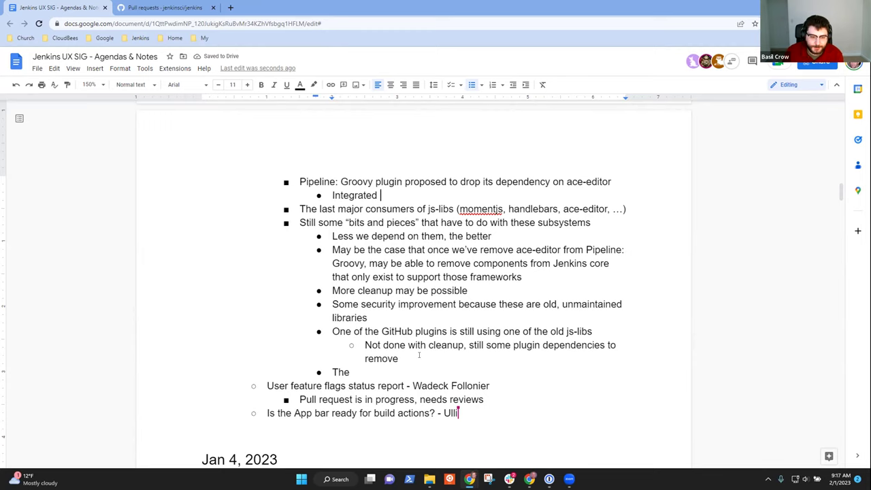
{"action": "type", "text": " with webpack inst"}
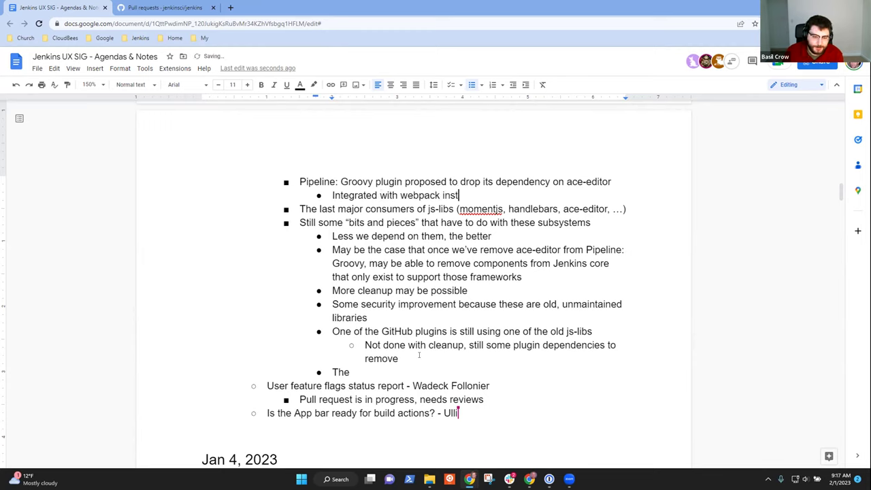
{"action": "type", "text": "ead of using"}
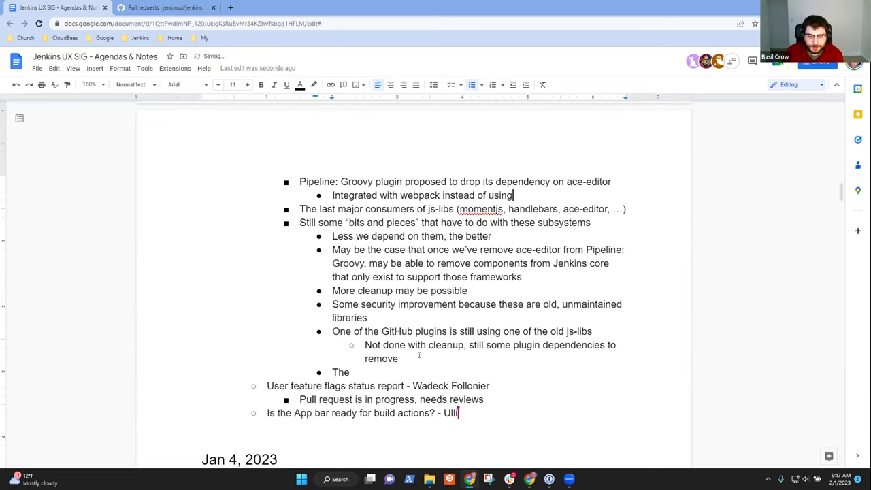
{"action": "type", "text": " js-l"}
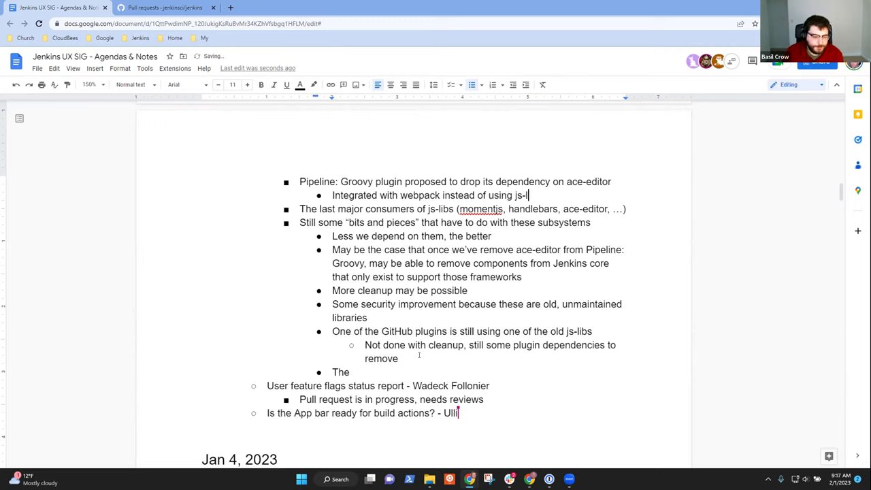
{"action": "type", "text": "ibs"}
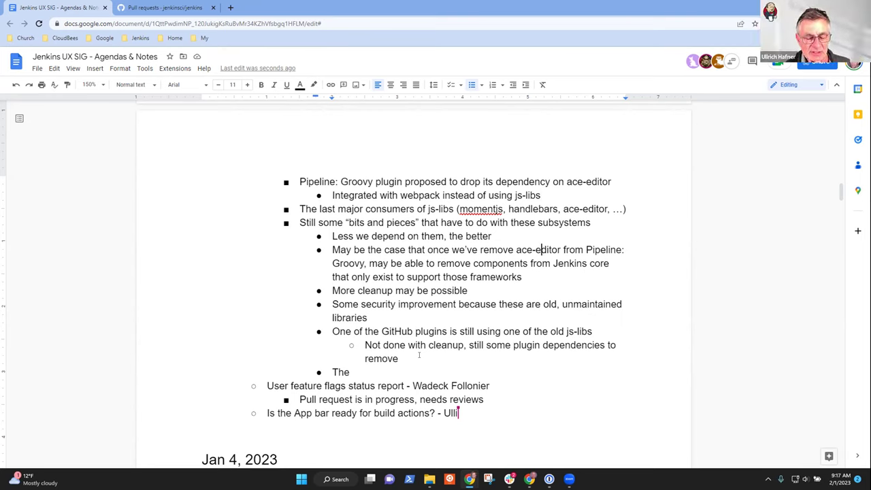
- Delete the unfinished sub-bullet "The" below the plugin dependencies note
{"action": "left_click", "coordinate": [419, 354]}
{"action": "key", "text": "Down"}
{"action": "key", "text": "BackSpace"}
{"action": "key", "text": "BackSpace"}
{"action": "key", "text": "BackSpace"}
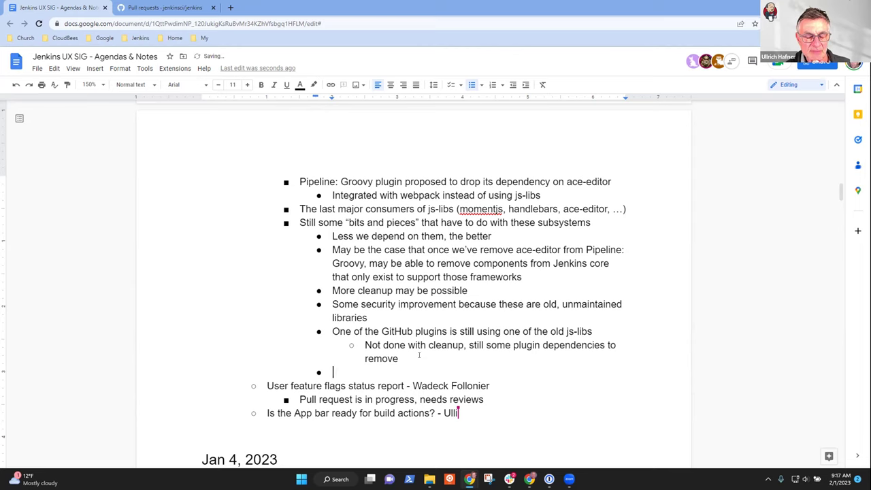
{"action": "key", "text": "BackSpace"}
{"action": "key", "text": "BackSpace"}
{"action": "key", "text": "BackSpace"}
- Add the sub-bullet "Does developer documentation still suggest js-libs?" below the webpack integration note
{"action": "key", "text": "Up"}
{"action": "key", "text": "Up"}
{"action": "key", "text": "Up"}
{"action": "key", "text": "Up"}
{"action": "key", "text": "Up"}
{"action": "key", "text": "Up"}
{"action": "key", "text": "Up"}
{"action": "key", "text": "Up"}
{"action": "key", "text": "Up"}
{"action": "key", "text": "Up"}
{"action": "key", "text": "Up"}
{"action": "key", "text": "Up"}
{"action": "key", "text": "End"}
{"action": "key", "text": "Return"}
{"action": "type", "text": "Does developer docu"}
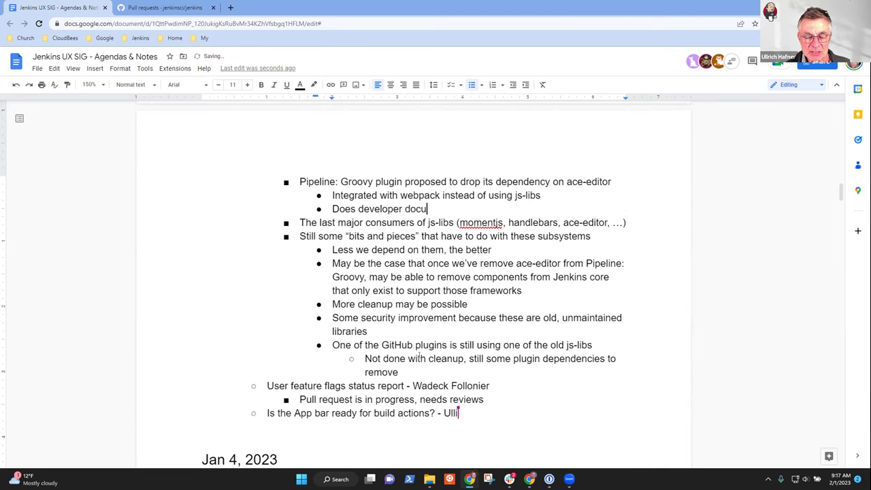
{"action": "type", "text": "mentation still suggest js-libs?"}
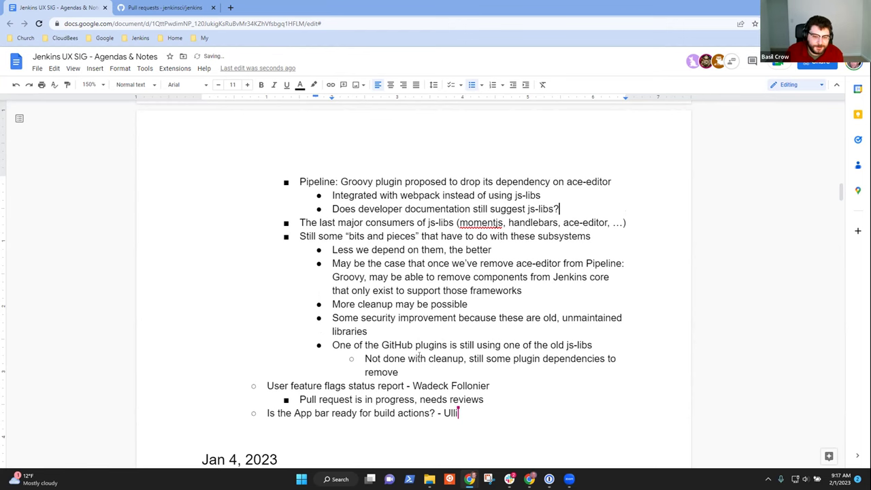
- Move the developer documentation question into a new sub-bullet at the end of the "bits and pieces" list
{"action": "scroll", "coordinate": [418, 355], "scroll_direction": "up", "scroll_amount": 5}
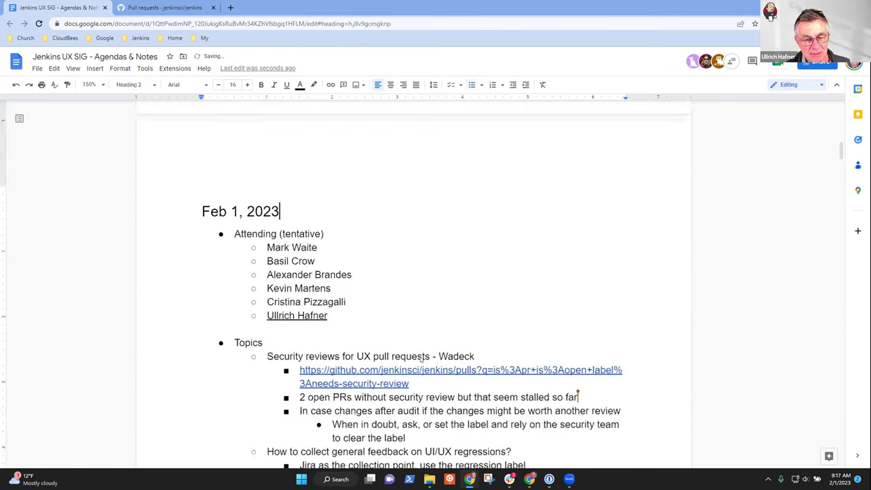
{"action": "scroll", "coordinate": [419, 355], "scroll_direction": "down", "scroll_amount": 3}
{"action": "scroll", "coordinate": [419, 355], "scroll_direction": "down", "scroll_amount": 2}
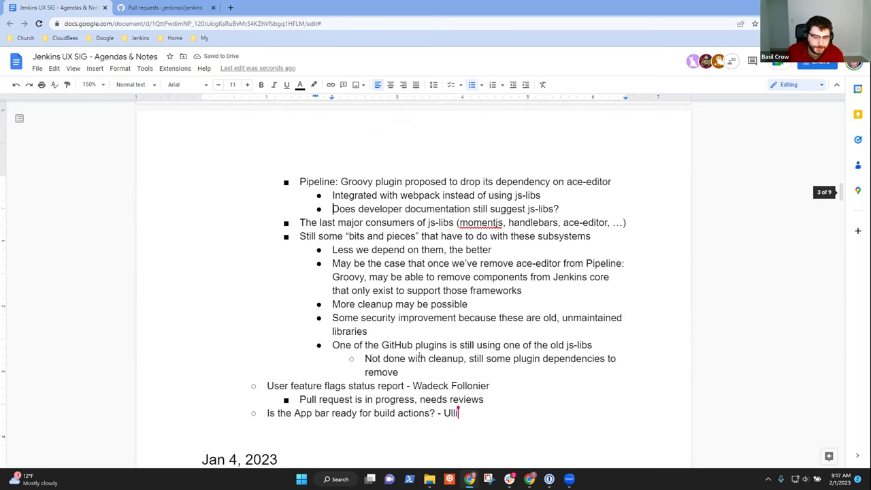
{"action": "key", "text": "Down"}
{"action": "key", "text": "shift+End"}
{"action": "key", "text": "ctrl+c"}
{"action": "key", "text": "BackSpace"}
{"action": "key", "text": "Down"}
{"action": "key", "text": "Down"}
{"action": "key", "text": "Down"}
{"action": "key", "text": "Down"}
{"action": "key", "text": "Down"}
{"action": "key", "text": "Down"}
{"action": "key", "text": "Down"}
{"action": "key", "text": "Down"}
{"action": "key", "text": "Down"}
{"action": "key", "text": "Down"}
{"action": "key", "text": "Down"}
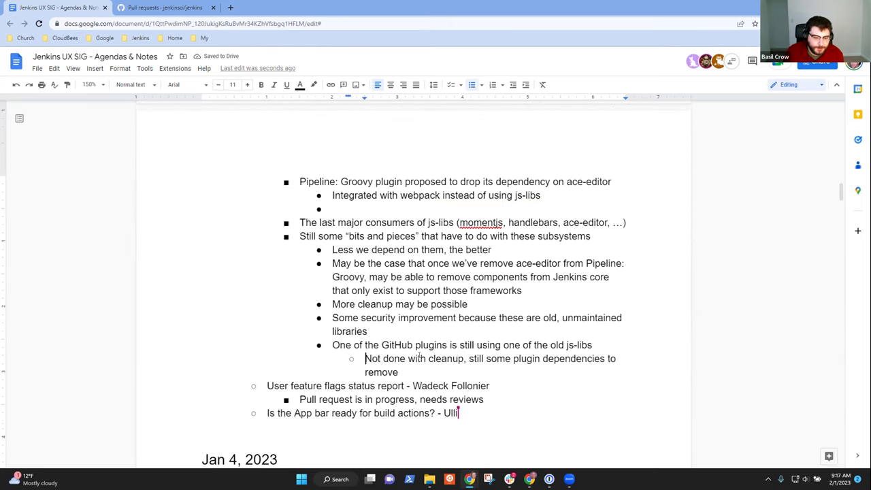
{"action": "key", "text": "Down"}
{"action": "key", "text": "End"}
{"action": "key", "text": "Return"}
{"action": "key", "text": "shift+Tab"}
{"action": "key", "text": "ctrl+v"}
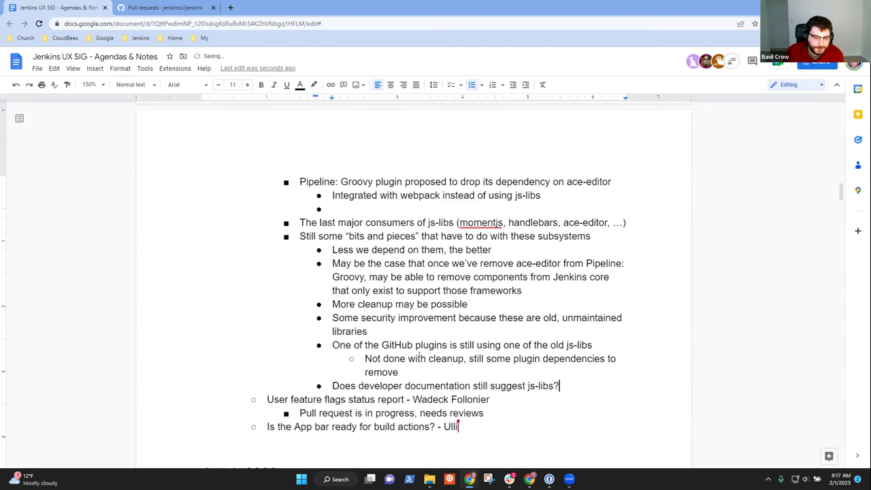
- Reword the moved developer documentation question as "Developer documentation update to stop suggesting js-libs"
{"action": "key", "text": "Home"}
{"action": "key", "text": "ctrl+shift+Right"}
{"action": "key", "text": "ctrl+shift+Right"}
{"action": "key", "text": "ctrl+shift+Left"}
{"action": "key", "text": "shift+Right"}
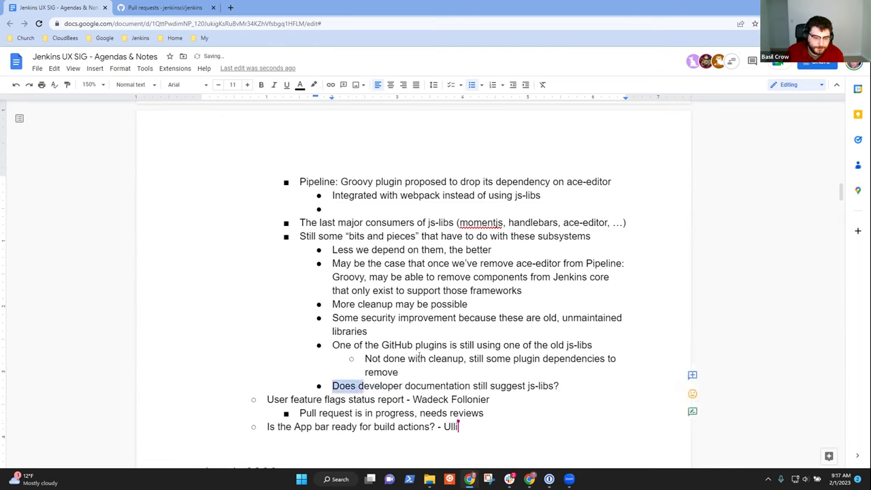
{"action": "type", "text": "D"}
{"action": "key", "text": "ctrl+Right"}
{"action": "key", "text": "ctrl+Right"}
{"action": "type", "text": "update to st"}
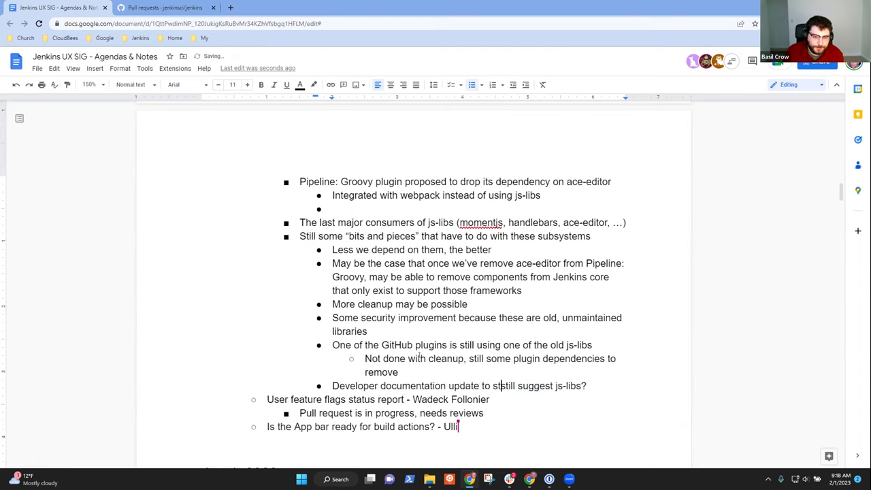
{"action": "type", "text": "op"}
{"action": "key", "text": "ctrl+shift+Right"}
{"action": "key", "text": "BackSpace"}
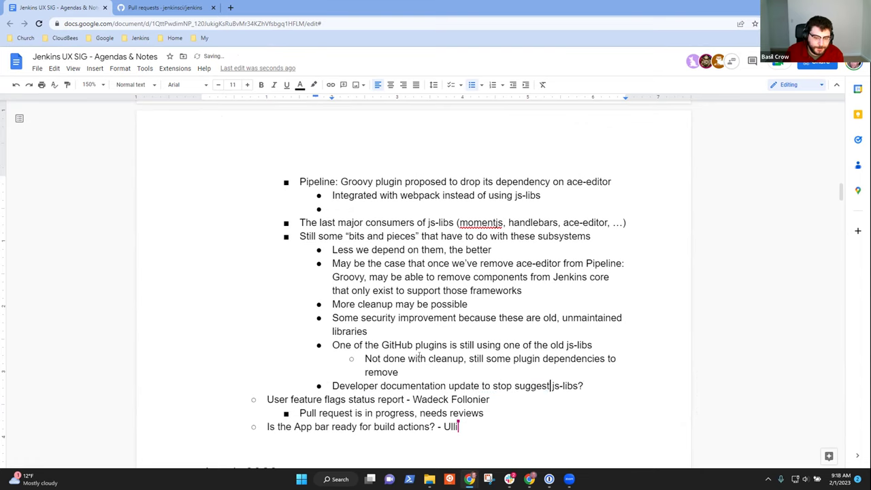
{"action": "type", "text": "ing"}
{"action": "key", "text": "End"}
{"action": "key", "text": "BackSpace"}
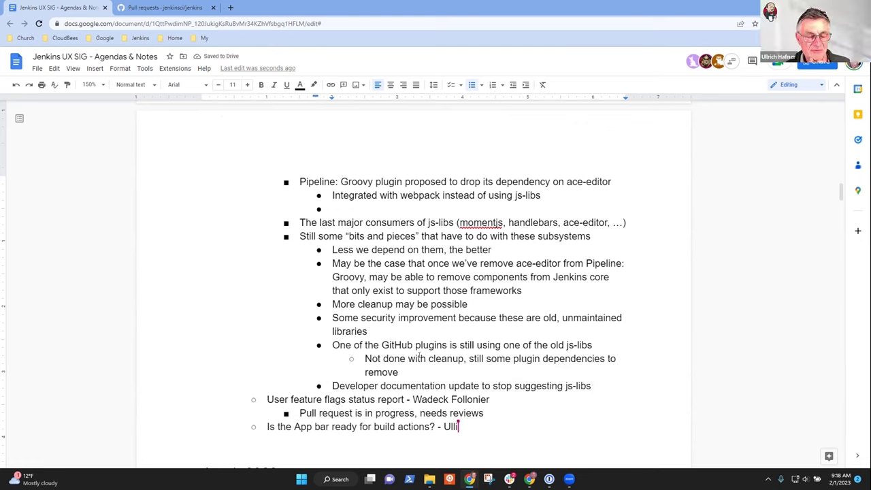
- Remove the empty sub-bullet below "Integrated with webpack instead of using js-libs"
{"action": "key", "text": "Up"}
{"action": "key", "text": "Up"}
{"action": "key", "text": "Up"}
{"action": "key", "text": "Up"}
{"action": "key", "text": "Up"}
{"action": "key", "text": "Down"}
{"action": "key", "text": "BackSpace"}
{"action": "key", "text": "BackSpace"}
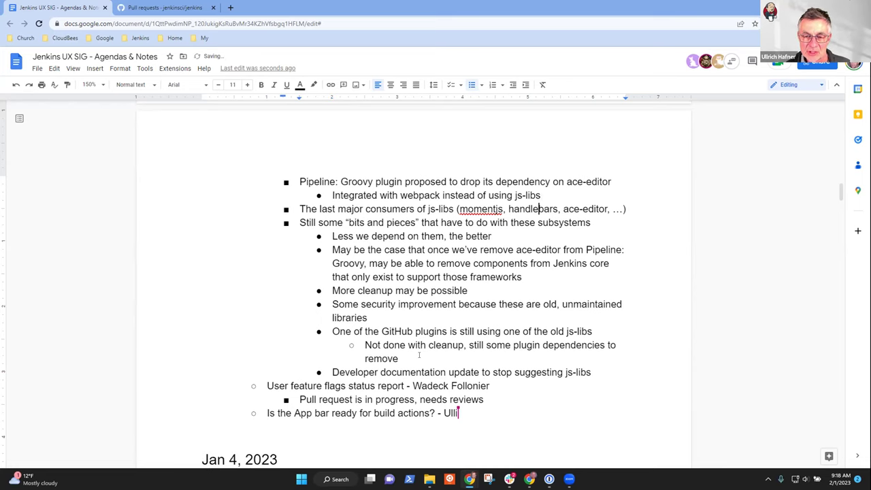
- Add the sub-bullet "Remove the tutorial on bundling JavaScript into js-libs" below the developer documentation update note
{"action": "key", "text": "Down"}
{"action": "key", "text": "Down"}
{"action": "key", "text": "Down"}
{"action": "key", "text": "Down"}
{"action": "key", "text": "Down"}
{"action": "key", "text": "Down"}
{"action": "key", "text": "Down"}
{"action": "key", "text": "Down"}
{"action": "key", "text": "Down"}
{"action": "key", "text": "Down"}
{"action": "key", "text": "Down"}
{"action": "key", "text": "Down"}
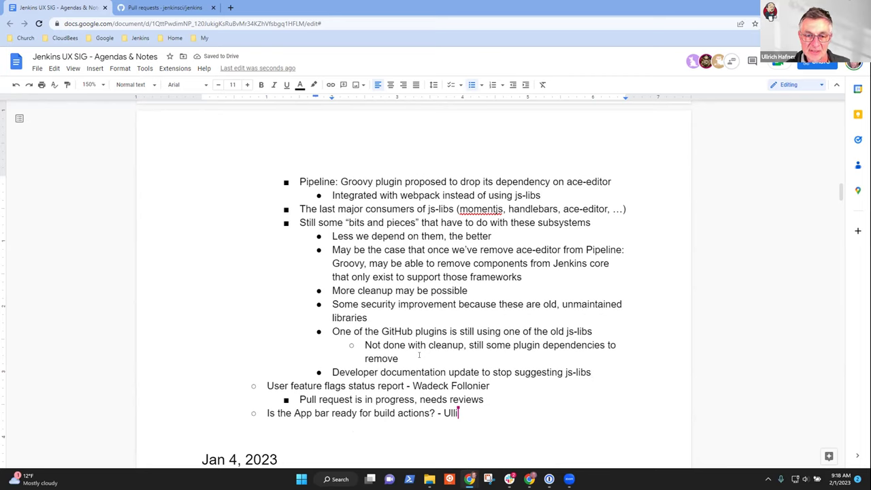
{"action": "key", "text": "End"}
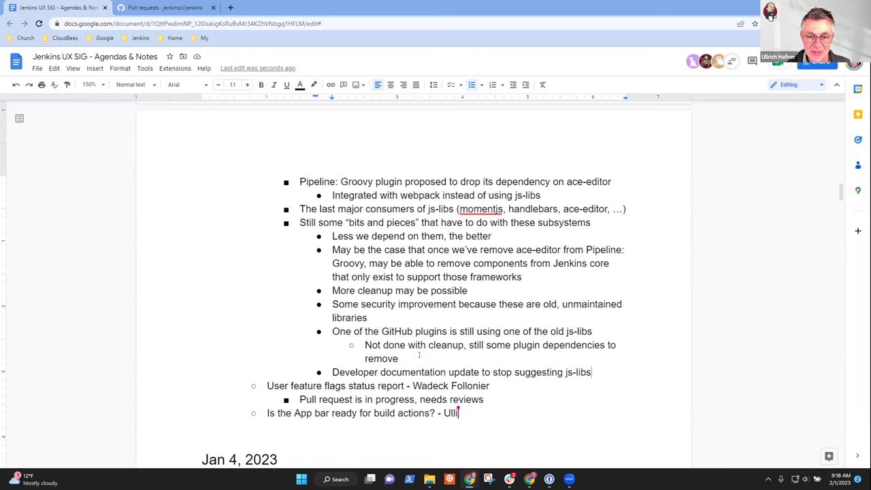
{"action": "key", "text": "Return"}
{"action": "key", "text": "Tab"}
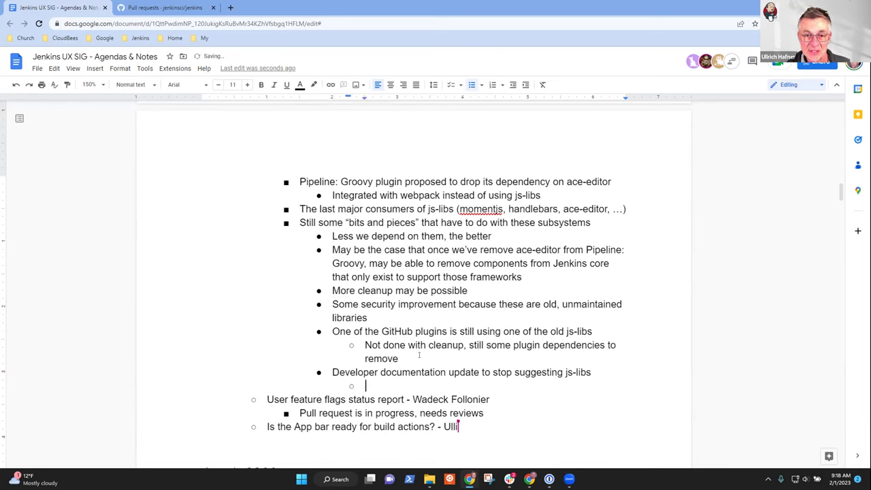
{"action": "type", "text": "Remove "}
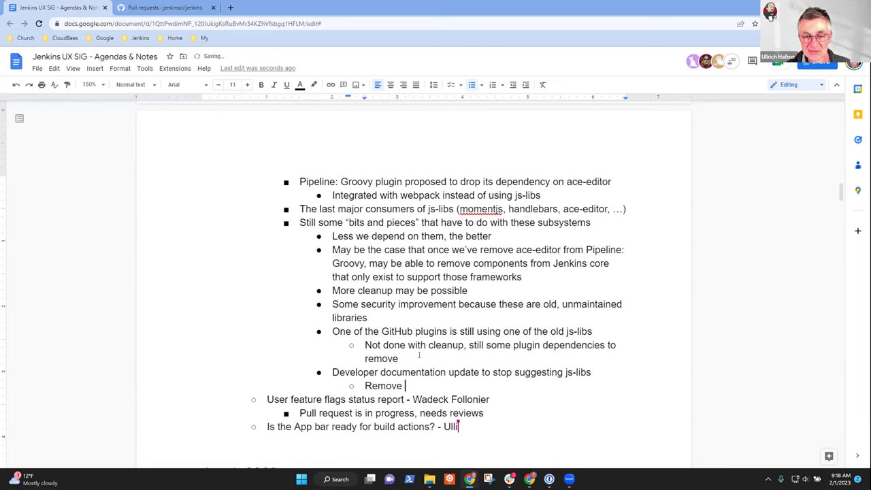
{"action": "type", "text": "the tutorial on "}
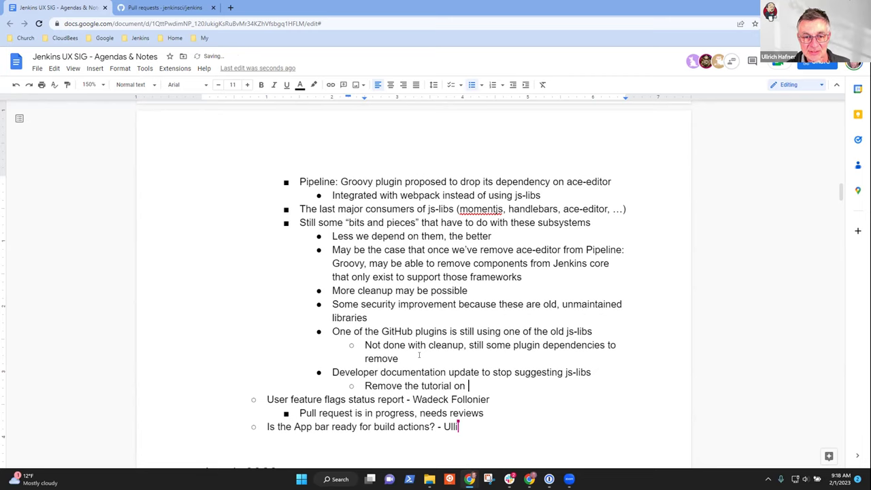
{"action": "type", "text": "bnu"}
{"action": "key", "text": "BackSpace"}
{"action": "key", "text": "BackSpace"}
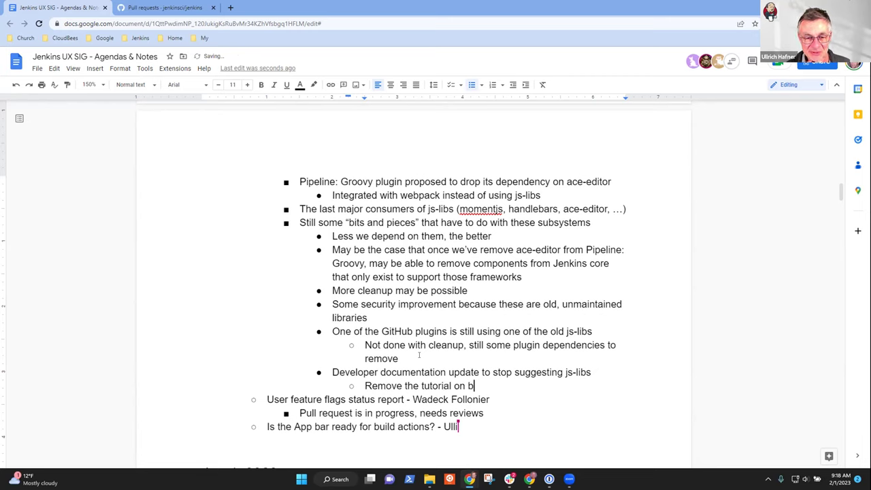
{"action": "type", "text": "undling JavaScript"}
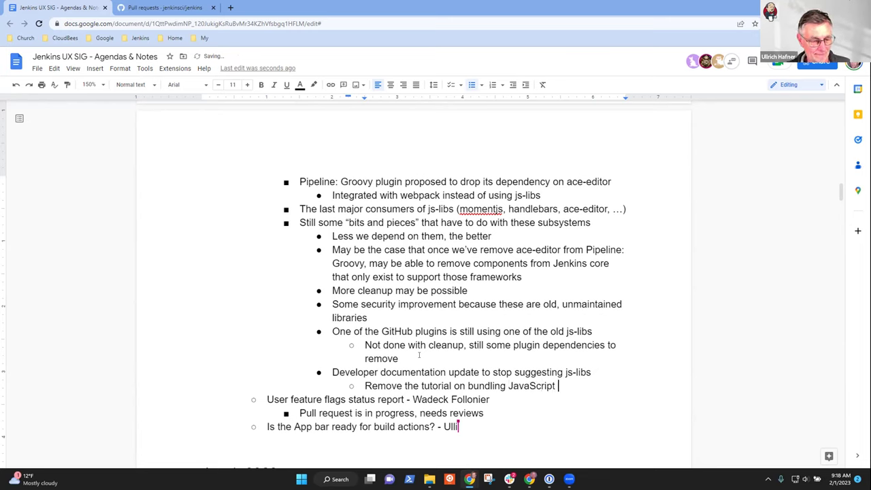
{"action": "type", "text": " into js-libs"}
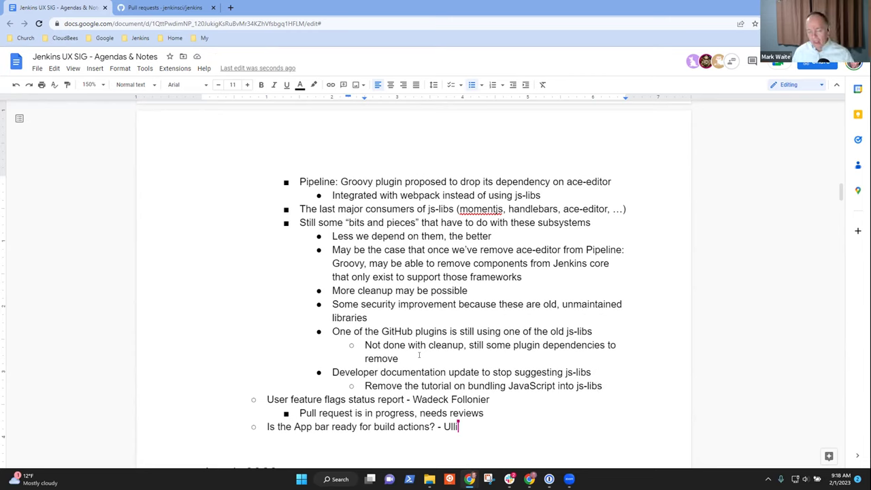
- Go back to the "Deprecation of Jenkins Javascript libraries" topic and highlight its line for review
{"action": "key", "text": "Up"}
{"action": "key", "text": "Up"}
{"action": "key", "text": "Up"}
{"action": "key", "text": "Up"}
{"action": "key", "text": "Up"}
{"action": "key", "text": "Up"}
{"action": "key", "text": "Up"}
{"action": "key", "text": "Up"}
{"action": "key", "text": "Up"}
{"action": "key", "text": "Up"}
{"action": "key", "text": "Up"}
{"action": "key", "text": "Up"}
{"action": "key", "text": "Up"}
{"action": "key", "text": "Up"}
{"action": "key", "text": "Up"}
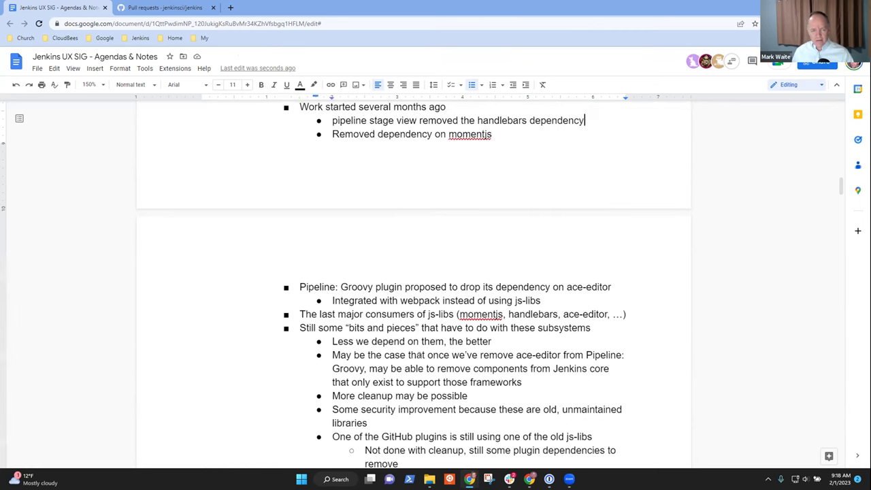
{"action": "key", "text": "Up"}
{"action": "key", "text": "Up"}
{"action": "key", "text": "Up"}
{"action": "key", "text": "Down"}
{"action": "key", "text": "Home"}
{"action": "key", "text": "shift+End"}
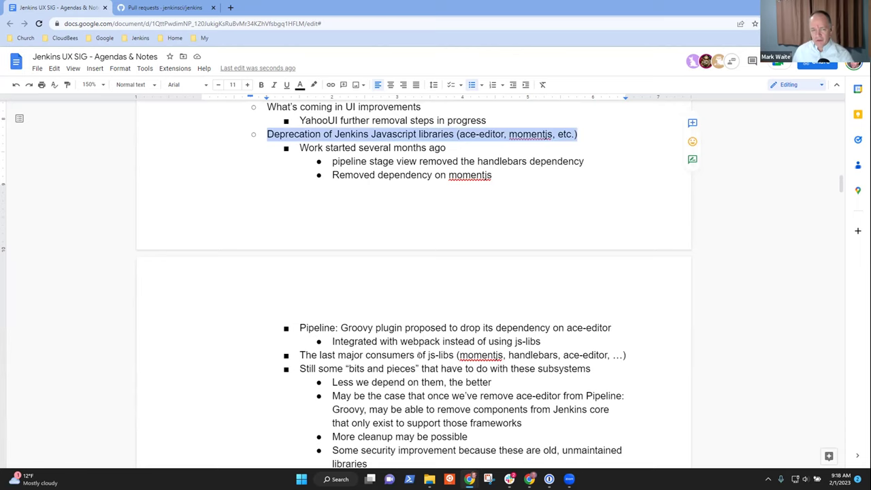
{"action": "key", "text": "End"}
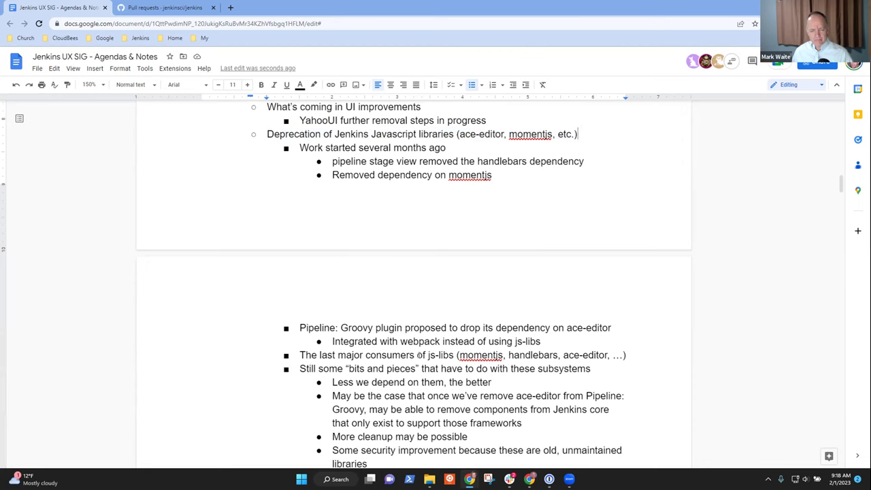
- Move on to the "User feature flags status report" topic and highlight its line for review
{"action": "key", "text": "Down"}
{"action": "key", "text": "Down"}
{"action": "key", "text": "Down"}
{"action": "key", "text": "Down"}
{"action": "key", "text": "Down"}
{"action": "key", "text": "Down"}
{"action": "key", "text": "Down"}
{"action": "key", "text": "Down"}
{"action": "key", "text": "Down"}
{"action": "key", "text": "Down"}
{"action": "key", "text": "Down"}
{"action": "key", "text": "Down"}
{"action": "key", "text": "Down"}
{"action": "key", "text": "Down"}
{"action": "key", "text": "Down"}
{"action": "key", "text": "Down"}
{"action": "key", "text": "Down"}
{"action": "key", "text": "Down"}
{"action": "key", "text": "Down"}
{"action": "key", "text": "Down"}
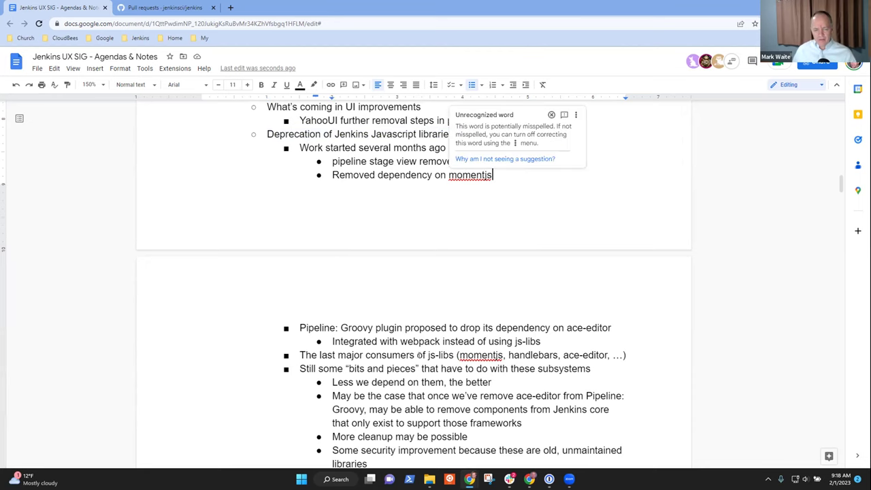
{"action": "key", "text": "Up"}
{"action": "key", "text": "Up"}
{"action": "key", "text": "Up"}
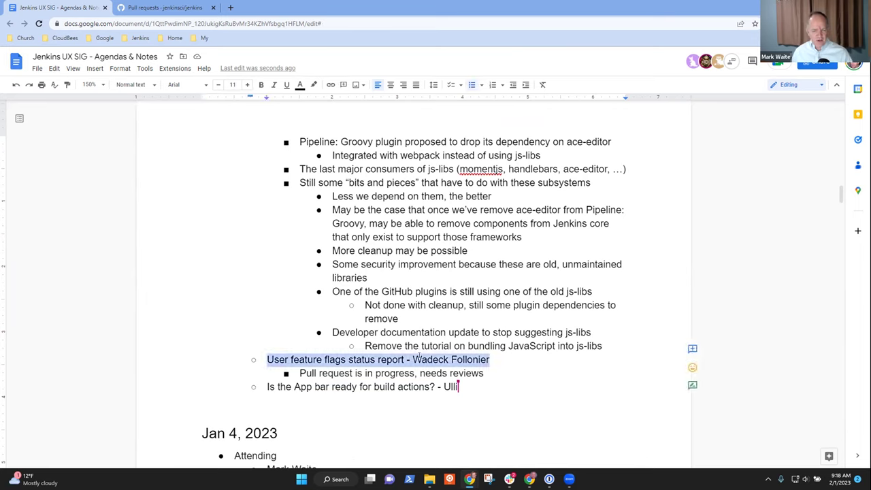
{"action": "key", "text": "shift+Home"}
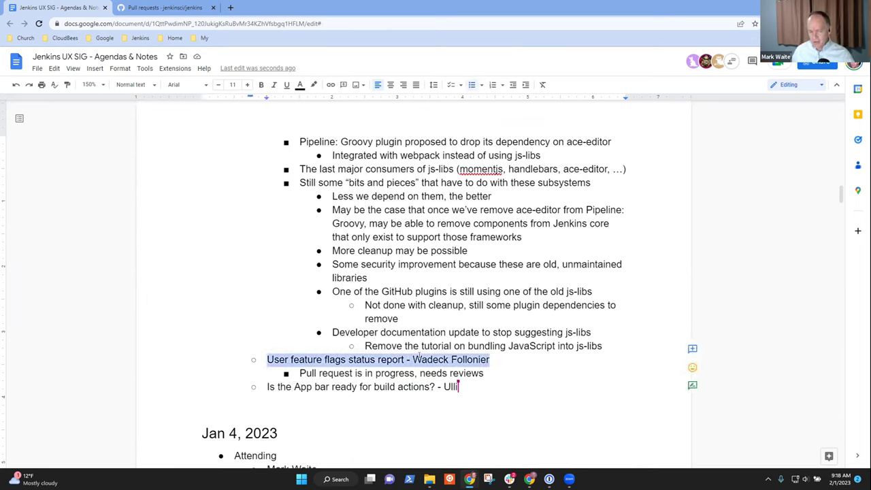
{"action": "key", "text": "End"}
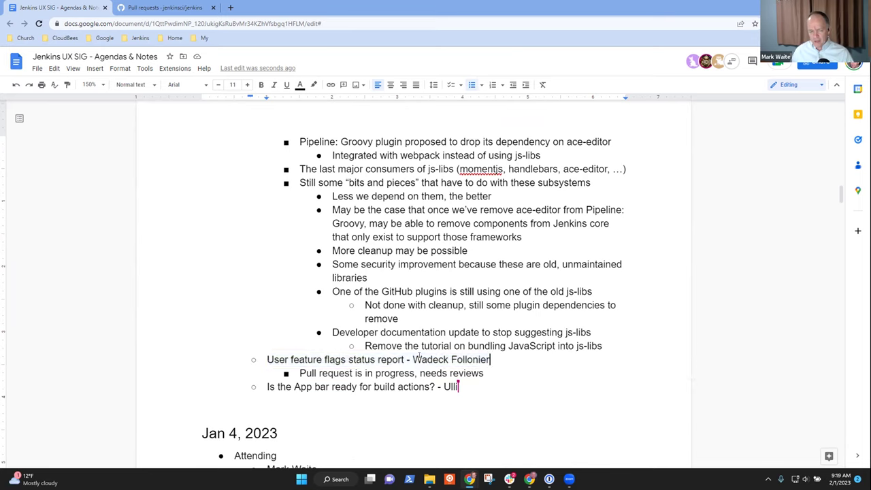
{"action": "key", "text": "Home"}
{"action": "key", "text": "shift+End"}
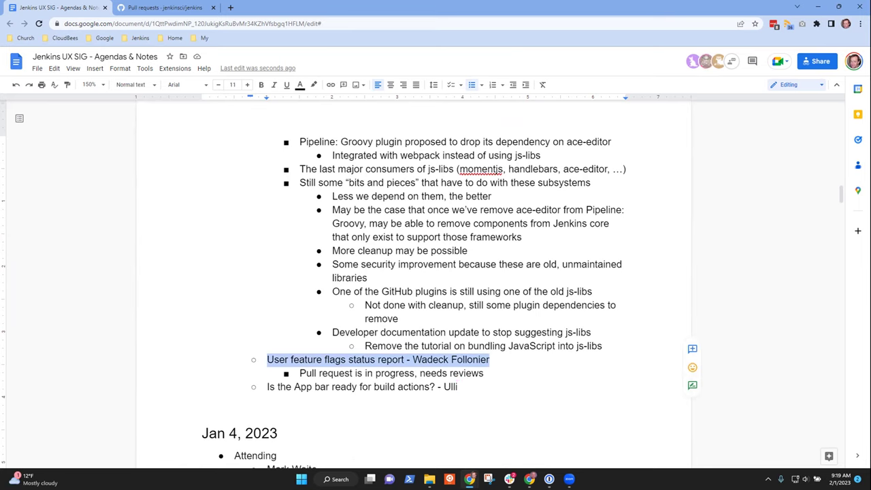
{"action": "left_click", "coordinate": [474, 352]}
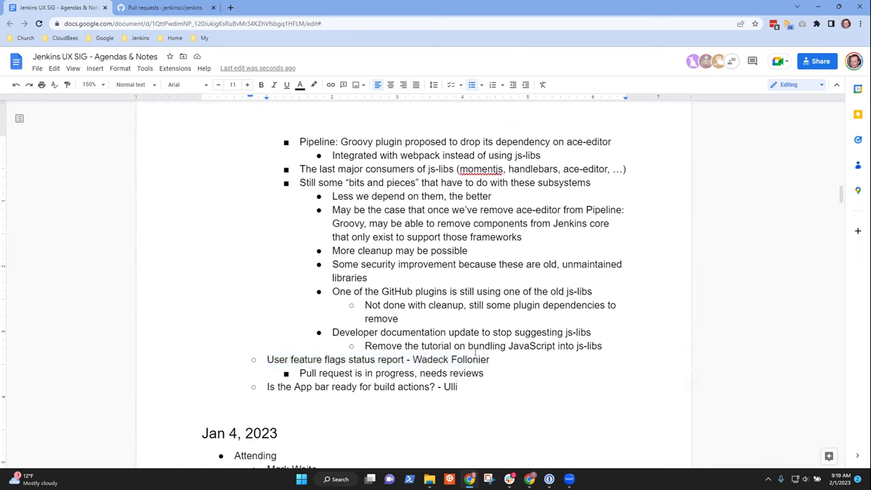
{"action": "key", "text": "Down"}
{"action": "key", "text": "Up"}
{"action": "key", "text": "Down"}
{"action": "key", "text": "Return"}
{"action": "type", "text": "If not adop"}
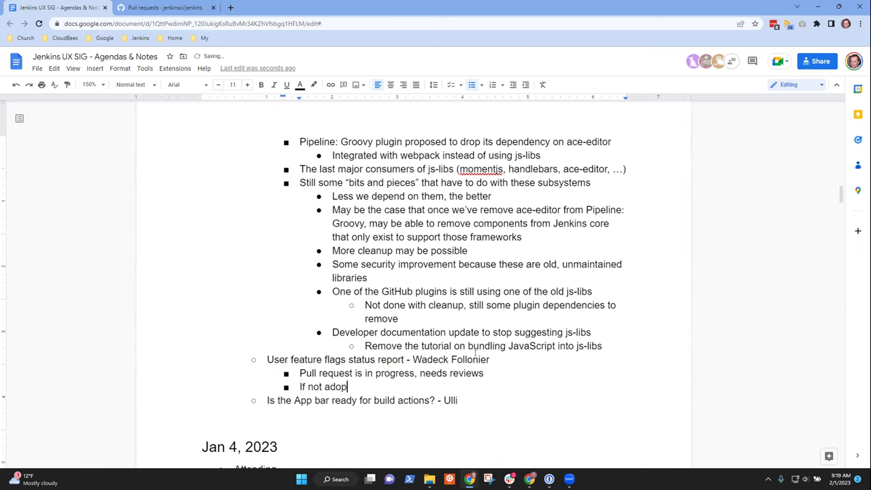
{"action": "type", "text": "te"}
{"action": "key", "text": "ctrl+BackSpace"}
{"action": "key", "text": "ctrl+BackSpace"}
{"action": "key", "text": "ctrl+BackSpace"}
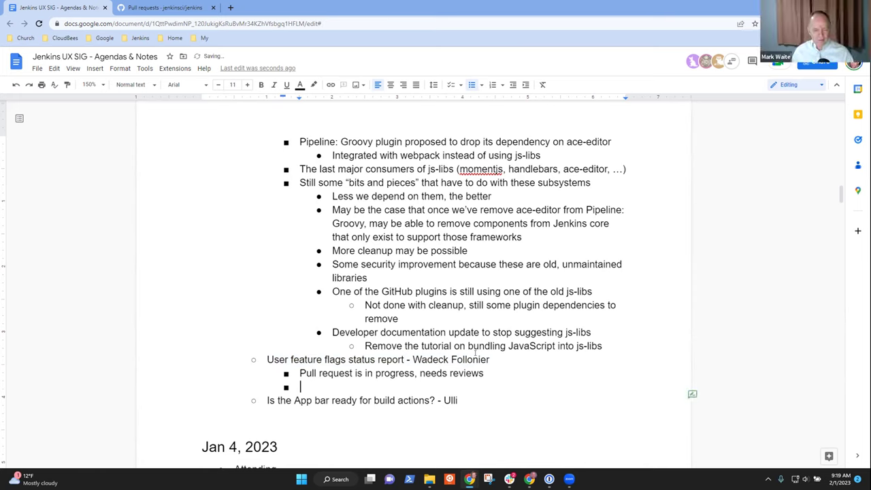
{"action": "key", "text": "BackSpace"}
{"action": "key", "text": "BackSpace"}
- Highlight the "Is the App bar ready for build actions?" topic and start a sub-bullet below it
{"action": "key", "text": "Down"}
{"action": "key", "text": "Home"}
{"action": "key", "text": "shift+End"}
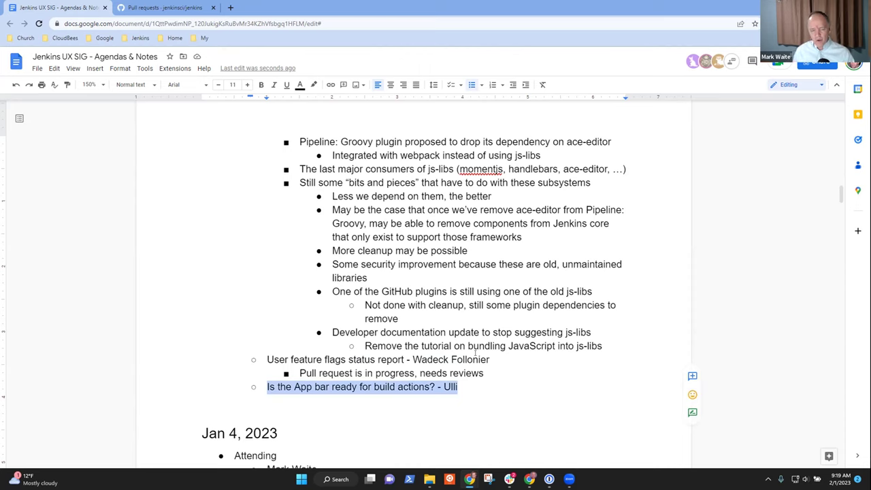
{"action": "key", "text": "Home"}
{"action": "key", "text": "End"}
{"action": "key", "text": "Return"}
{"action": "key", "text": "Tab"}
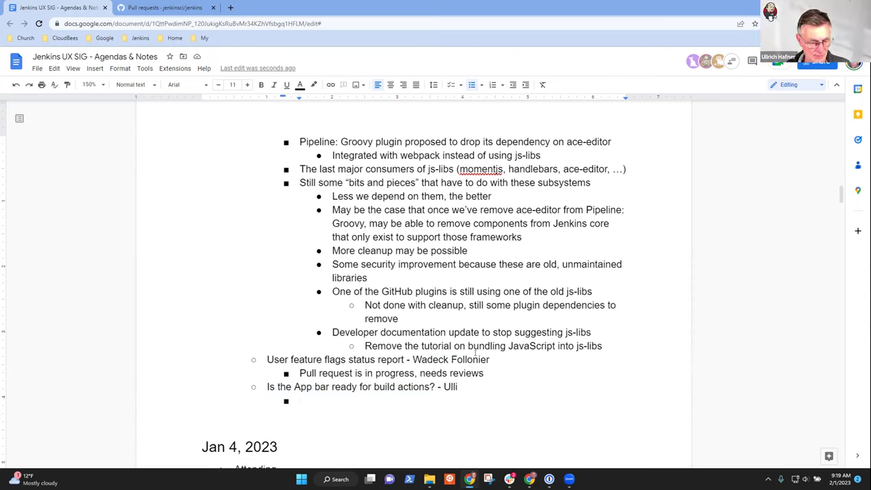
{"action": "type", "text": "A"}
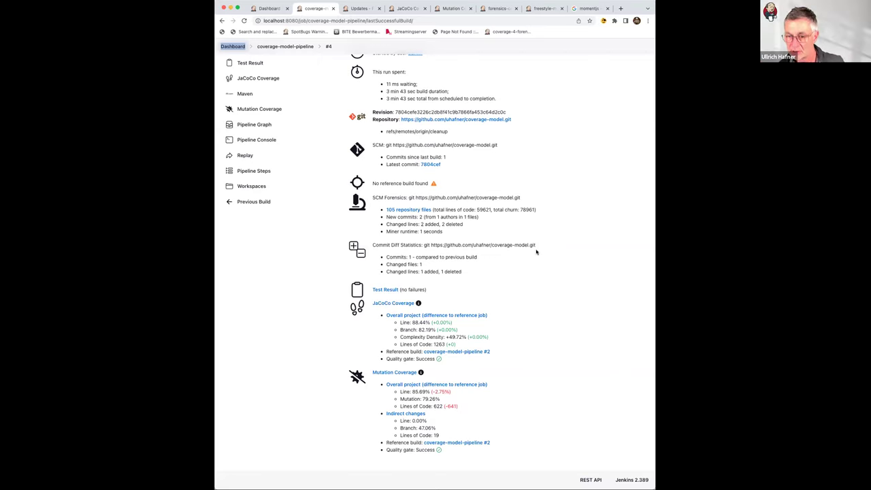
- Switch to Jenkins and examine the sidebar navigation of the Plugin Manager's Updates page at a larger zoom
{"action": "scroll", "coordinate": [569, 208], "scroll_direction": "up", "scroll_amount": 5}
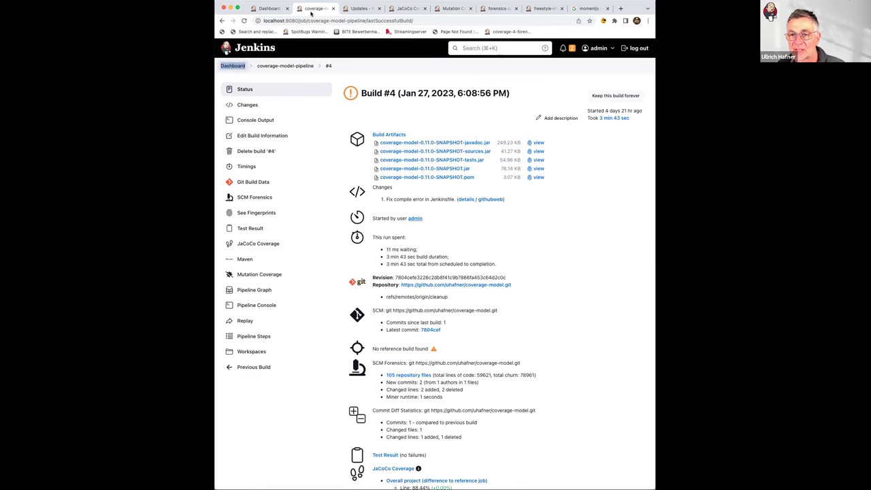
{"action": "left_click", "coordinate": [359, 9]}
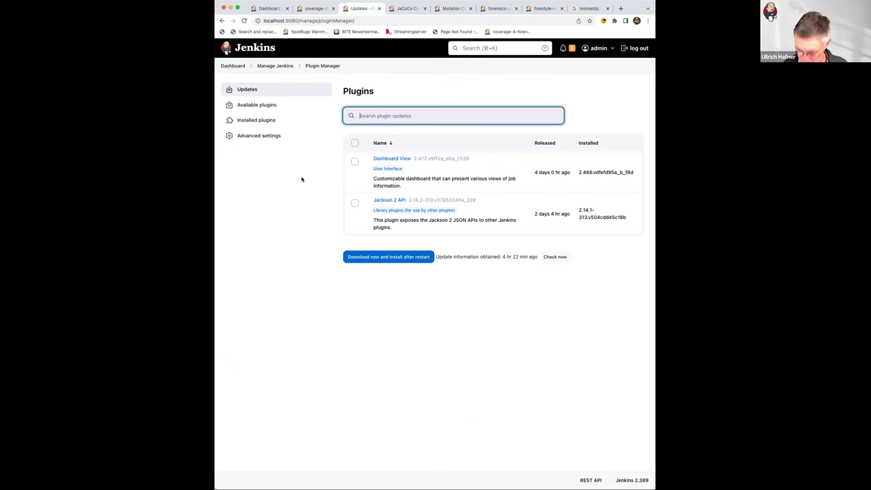
{"action": "key", "text": "super+plus"}
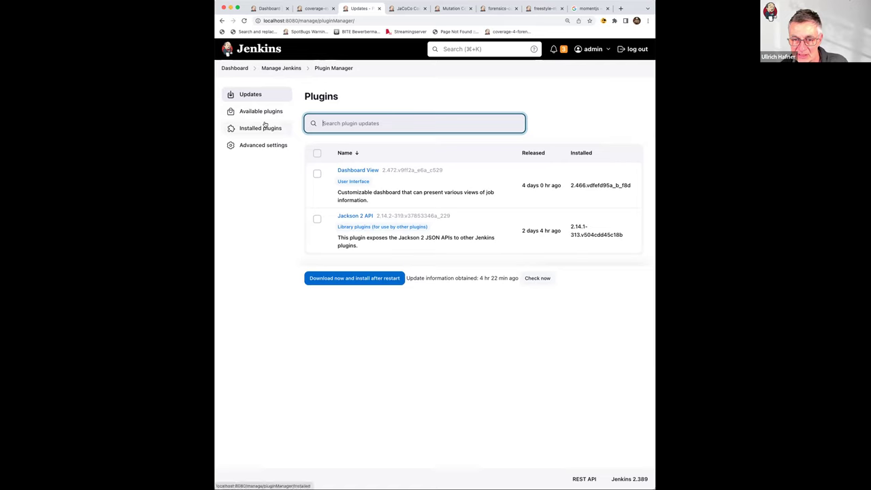
{"action": "left_click", "coordinate": [258, 148]}
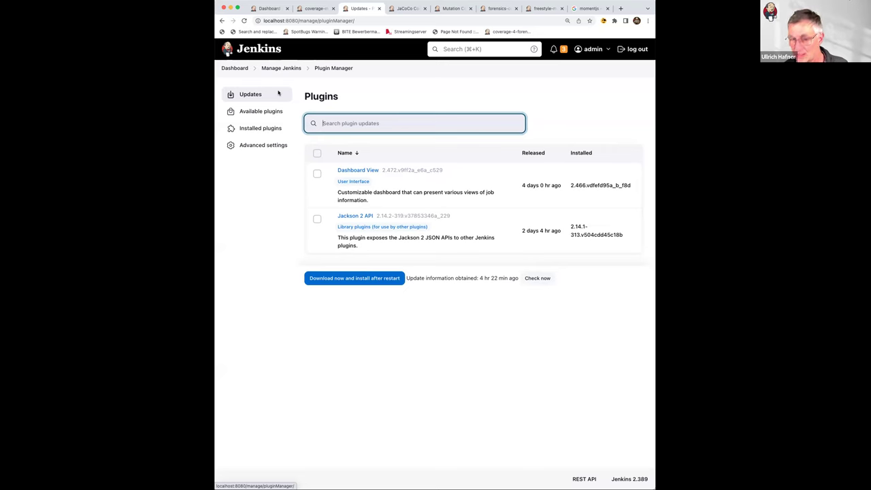
- Return to build #4 of coverage-model-pipeline and examine its sidebar actions and status summary down to the coverage results
{"action": "left_click", "coordinate": [313, 9]}
{"action": "scroll", "coordinate": [472, 252], "scroll_direction": "down", "scroll_amount": 2}
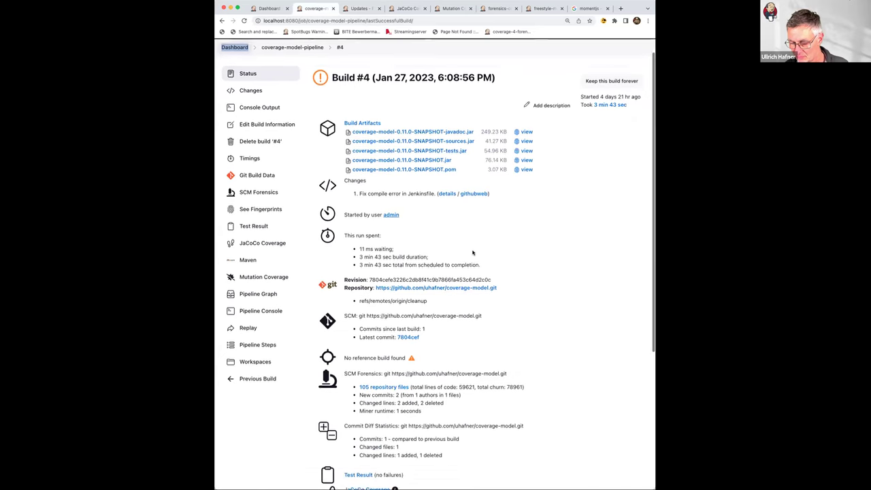
{"action": "scroll", "coordinate": [472, 253], "scroll_direction": "down", "scroll_amount": 1}
{"action": "scroll", "coordinate": [484, 294], "scroll_direction": "down", "scroll_amount": 5}
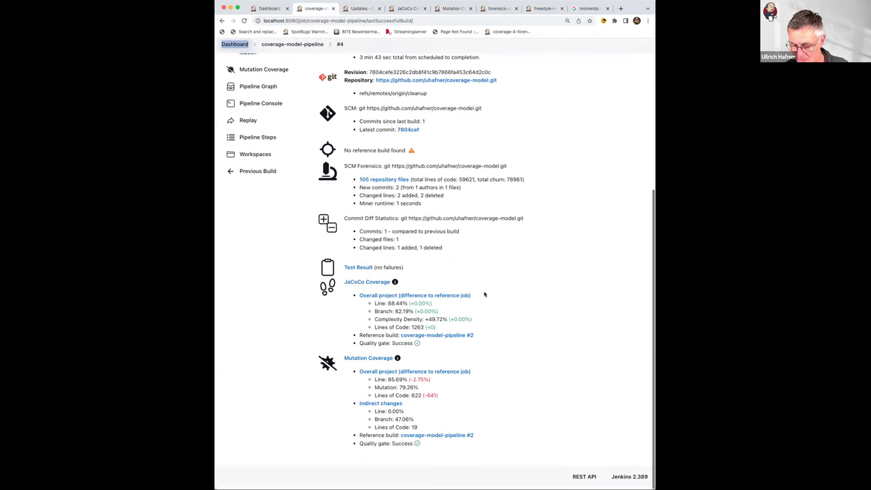
{"action": "scroll", "coordinate": [538, 239], "scroll_direction": "up", "scroll_amount": 4}
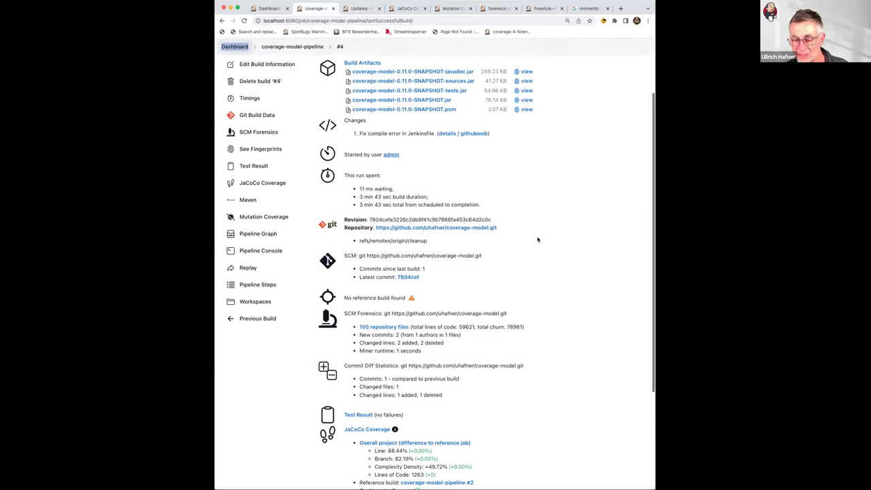
{"action": "scroll", "coordinate": [537, 239], "scroll_direction": "up", "scroll_amount": 2}
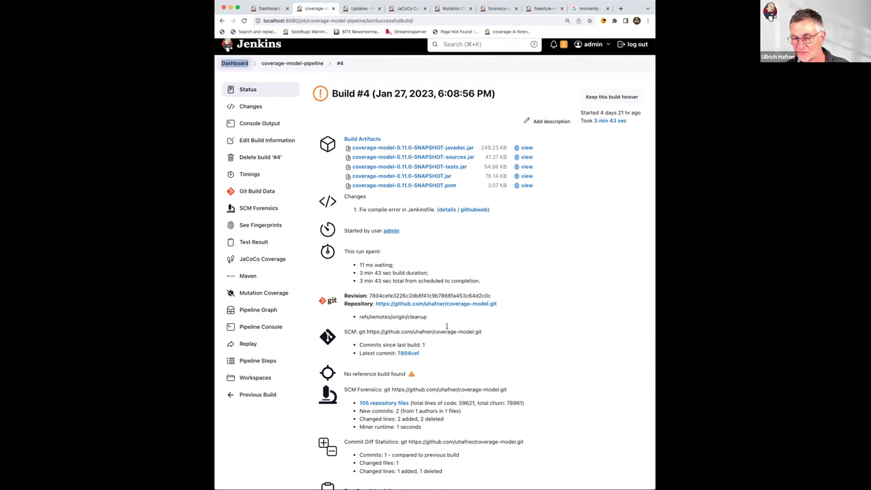
{"action": "scroll", "coordinate": [446, 327], "scroll_direction": "down", "scroll_amount": 5}
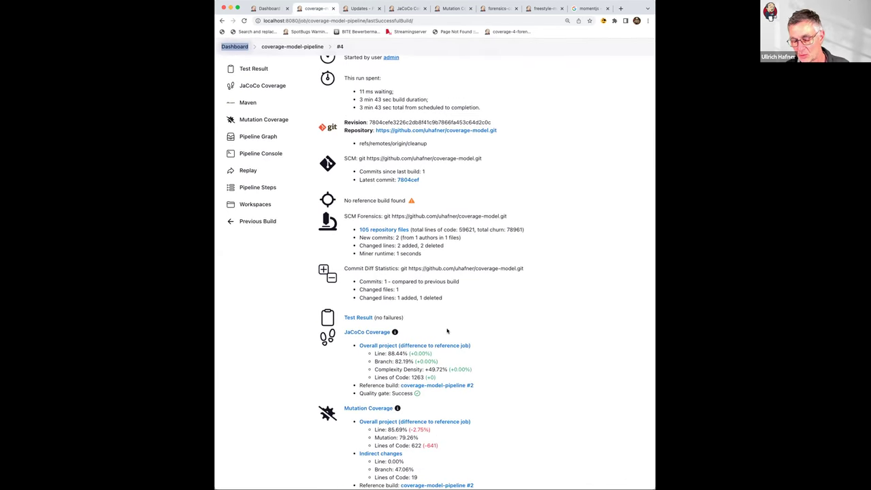
{"action": "scroll", "coordinate": [514, 329], "scroll_direction": "down", "scroll_amount": 1}
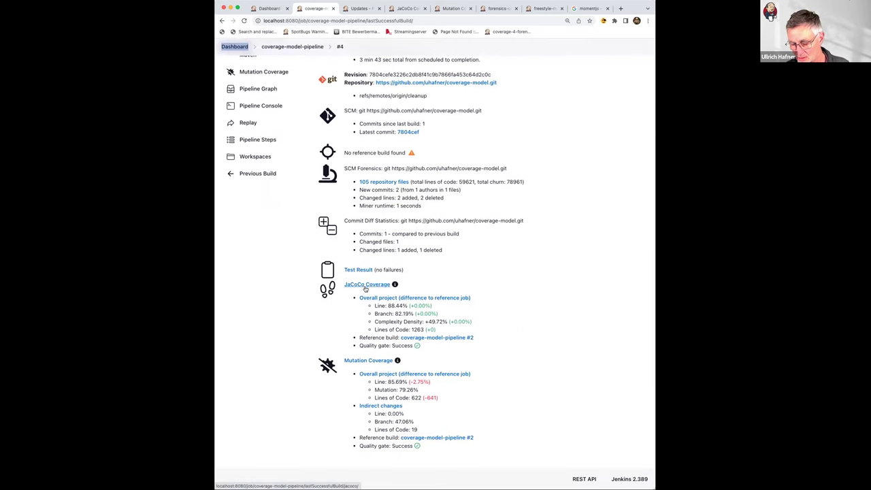
- View the JaCoCo Coverage report of build #4 and the build's Test Result page to compare their layouts
{"action": "left_click", "coordinate": [365, 288]}
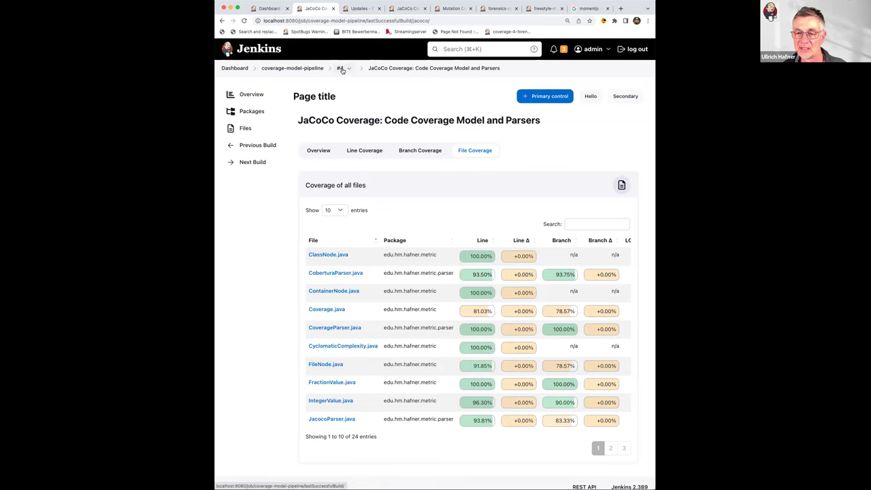
{"action": "left_click", "coordinate": [341, 69]}
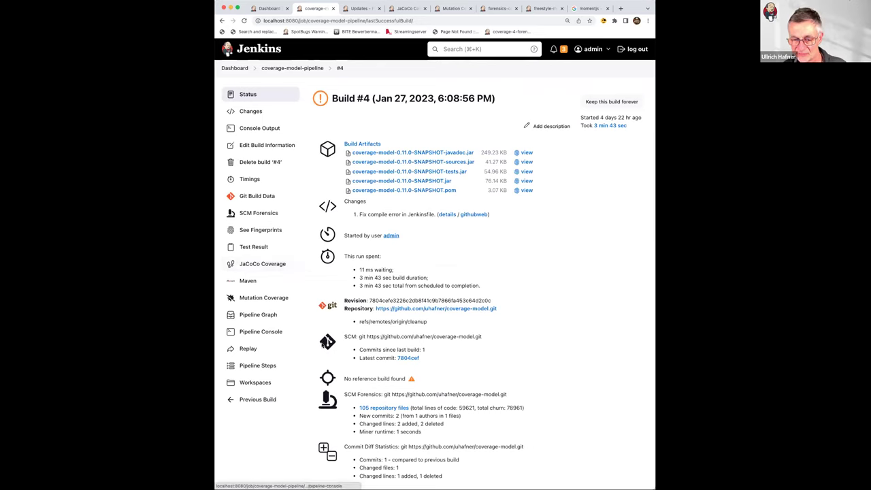
{"action": "left_click", "coordinate": [255, 246]}
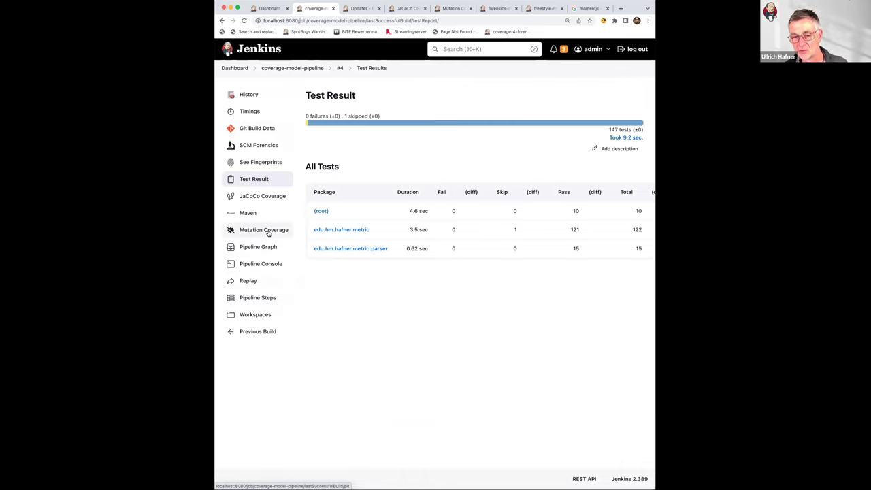
- View the Mutation Coverage report of build #4, comparing its Overview, Line Coverage, Branch Coverage and Files views
{"action": "left_click", "coordinate": [268, 232]}
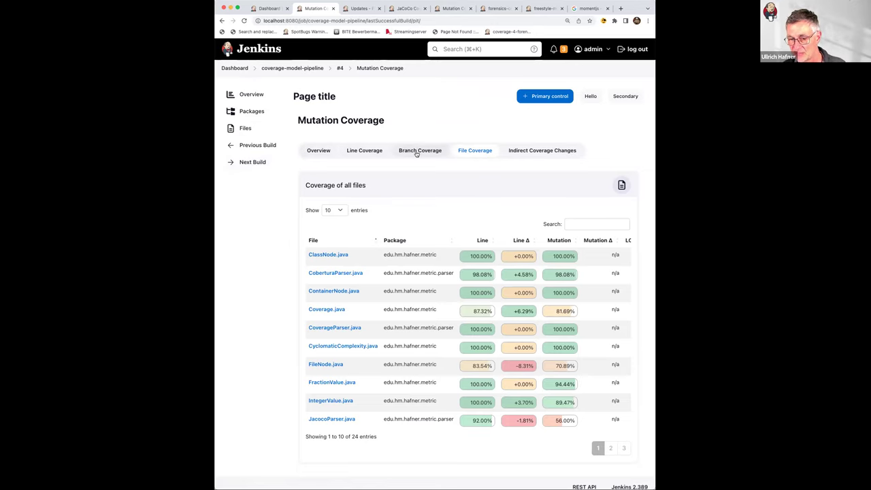
{"action": "left_click", "coordinate": [321, 153]}
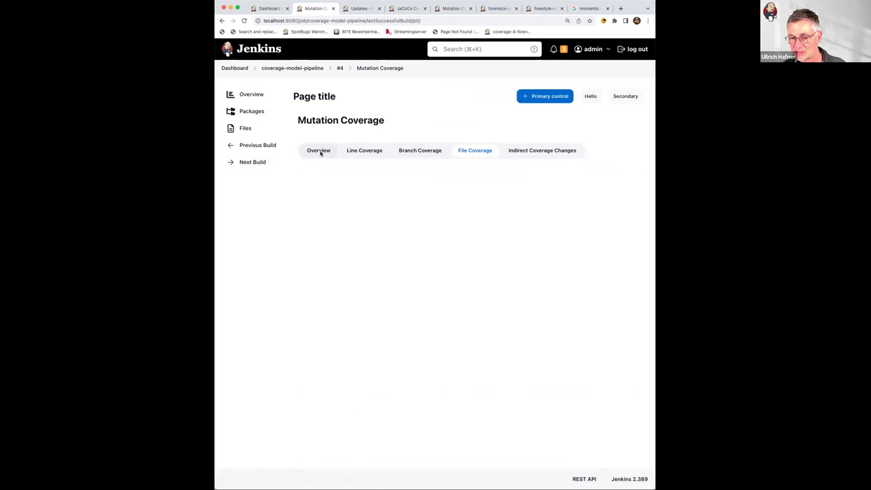
{"action": "left_click", "coordinate": [374, 152]}
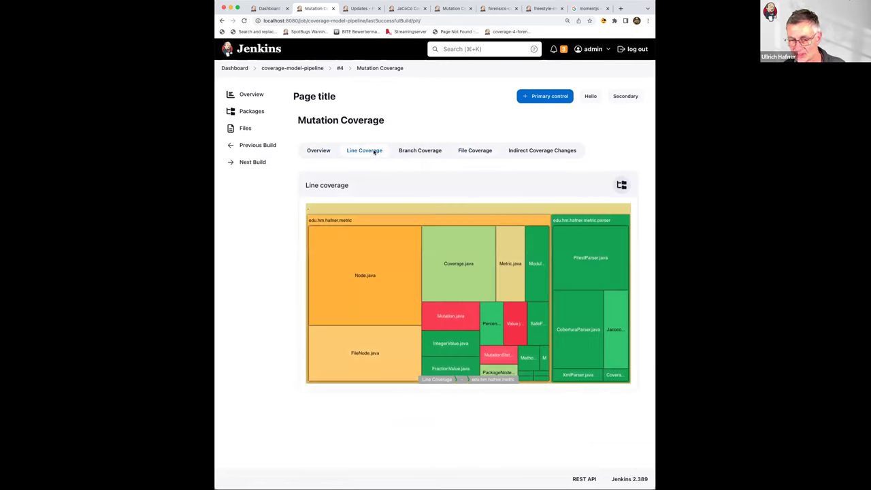
{"action": "left_click", "coordinate": [245, 128]}
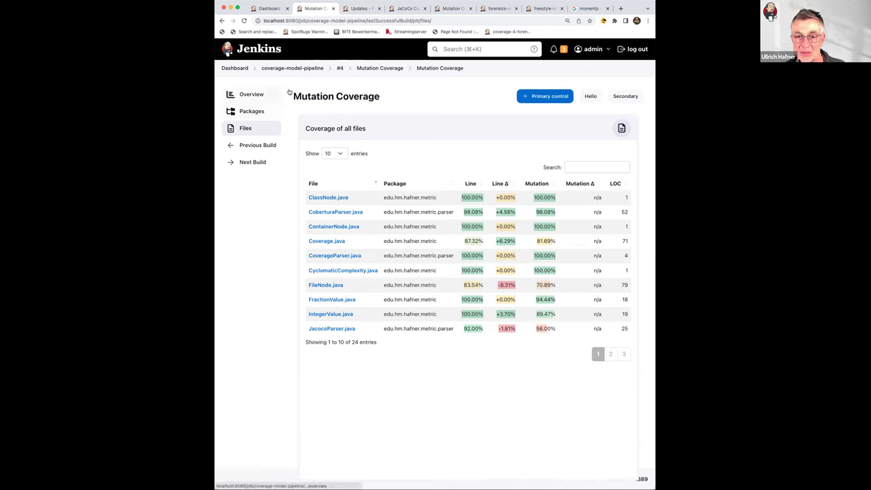
{"action": "left_click", "coordinate": [373, 69]}
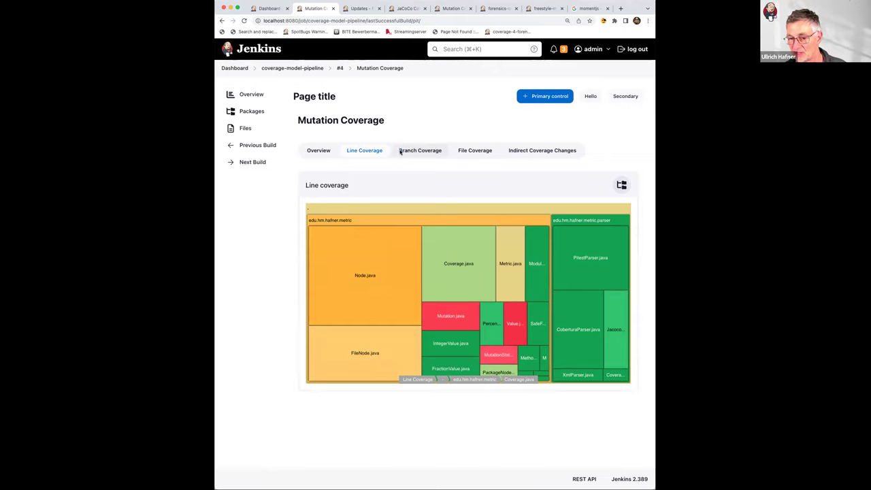
{"action": "left_click", "coordinate": [401, 151]}
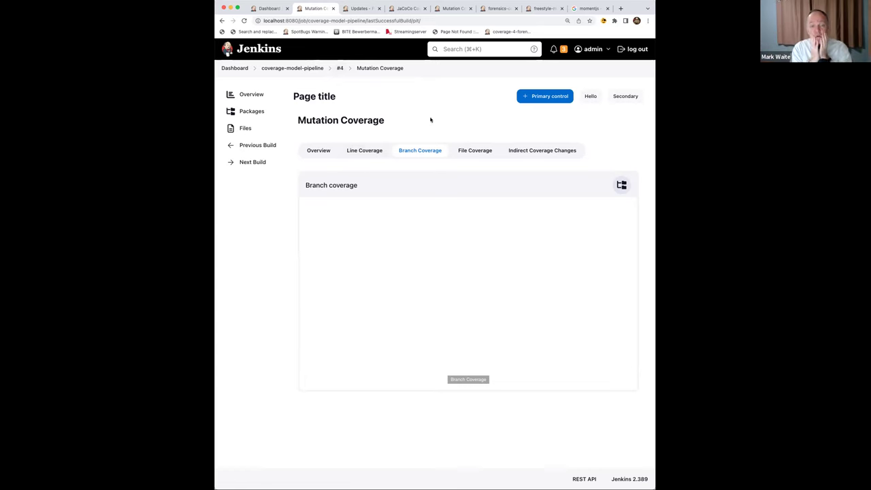
- Return to build #4 of coverage-model-pipeline and review its JaCoCo and Mutation Coverage summaries and sidebar actions
{"action": "left_click", "coordinate": [340, 68]}
{"action": "scroll", "coordinate": [316, 215], "scroll_direction": "down", "scroll_amount": 10}
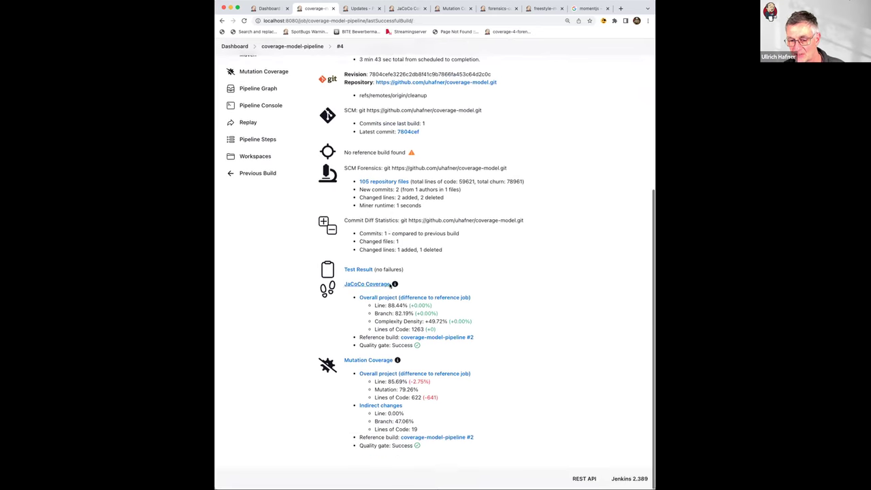
{"action": "mouse_move", "coordinate": [385, 293]}
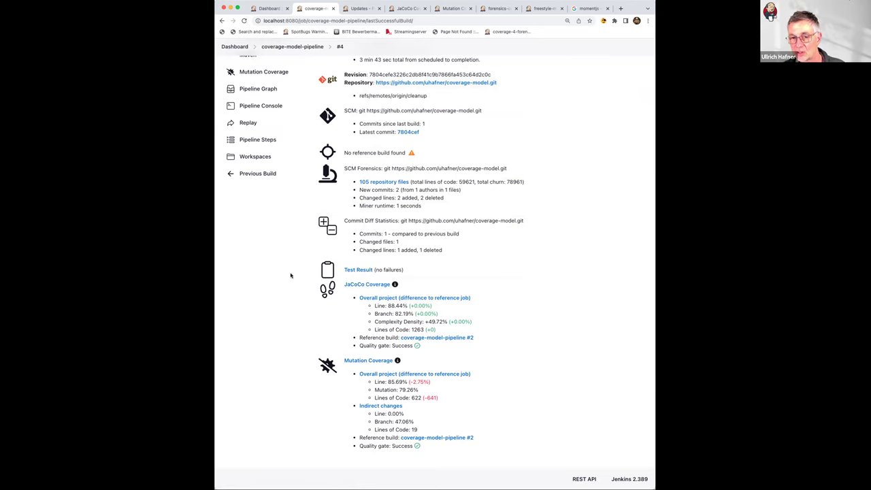
{"action": "scroll", "coordinate": [291, 273], "scroll_direction": "up", "scroll_amount": 1}
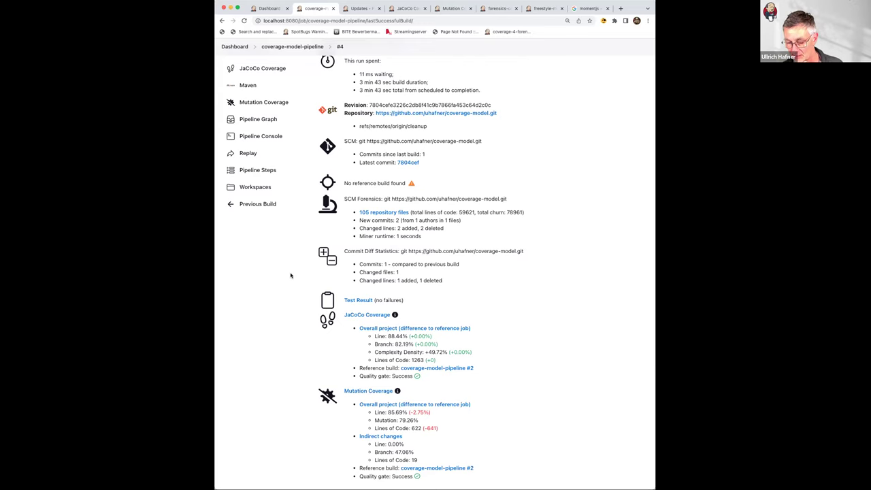
{"action": "scroll", "coordinate": [290, 275], "scroll_direction": "up", "scroll_amount": 5}
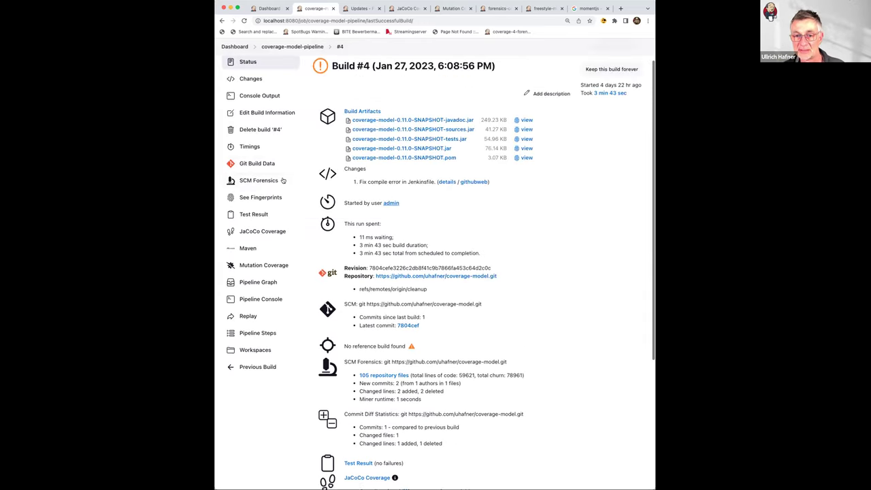
{"action": "scroll", "coordinate": [282, 180], "scroll_direction": "up", "scroll_amount": 2}
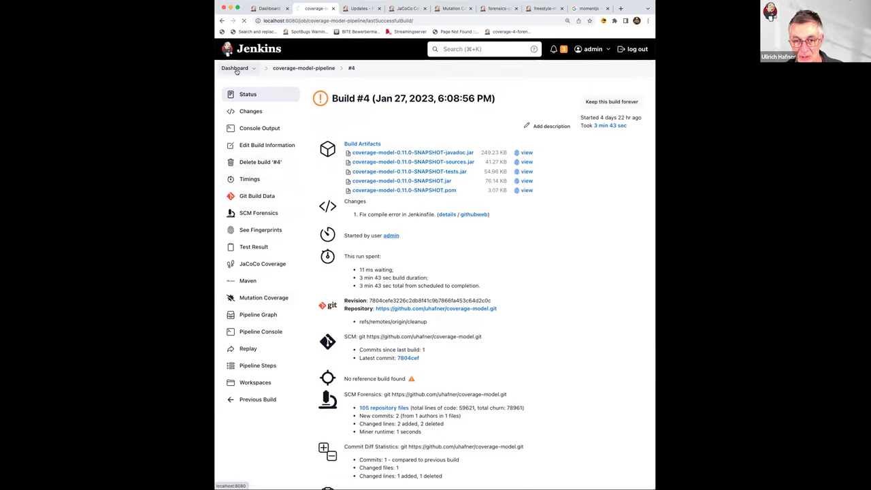
- From the Jenkins dashboard, view build #122 of the analysis-coverage pipeline and return to the pipeline's status page
{"action": "left_click", "coordinate": [249, 159]}
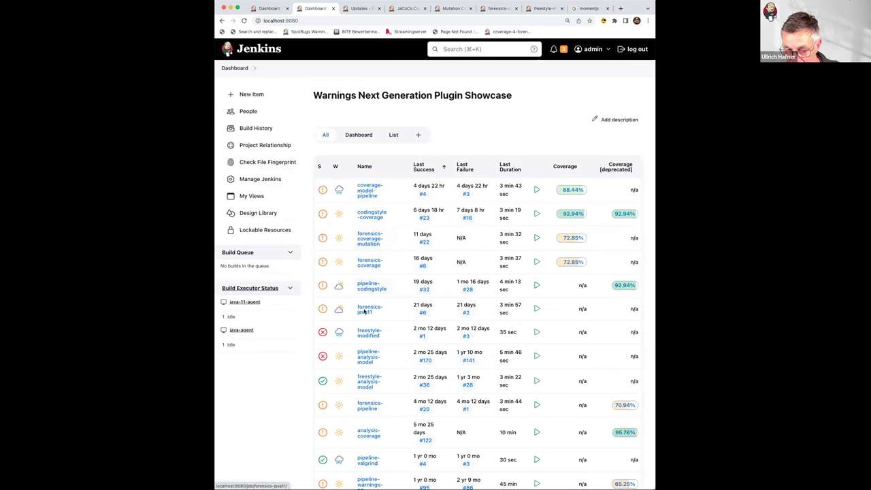
{"action": "scroll", "coordinate": [365, 299], "scroll_direction": "down", "scroll_amount": 4}
{"action": "scroll", "coordinate": [365, 325], "scroll_direction": "down", "scroll_amount": 1}
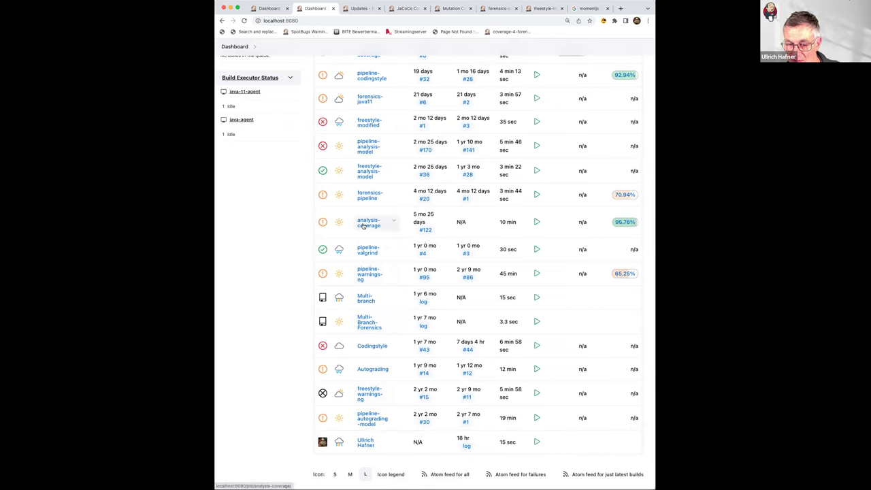
{"action": "left_click", "coordinate": [363, 224]}
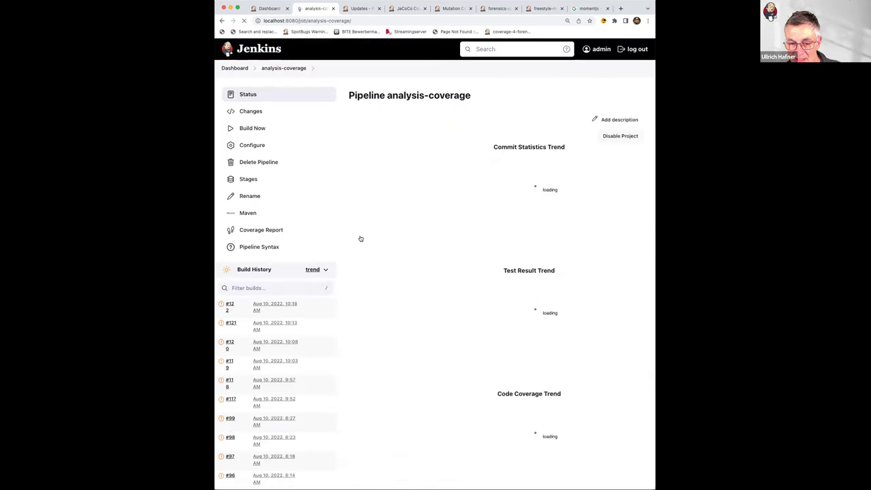
{"action": "left_click", "coordinate": [231, 303]}
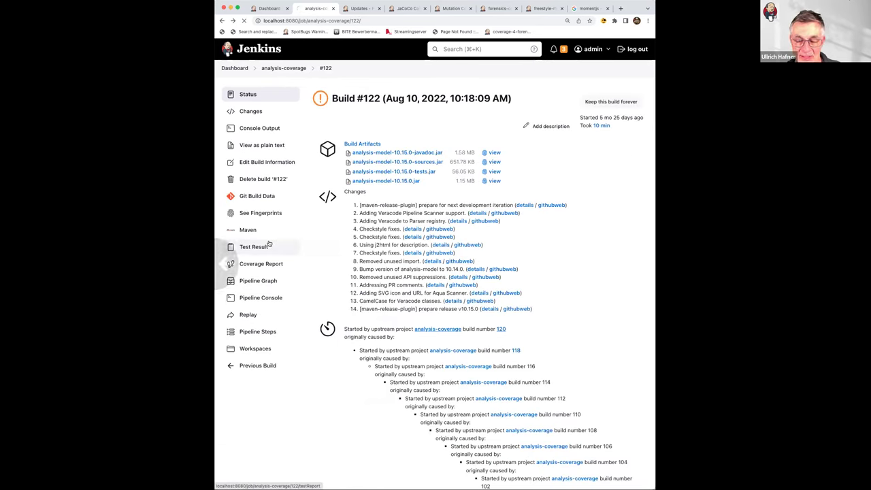
{"action": "key", "text": "super+bracketleft"}
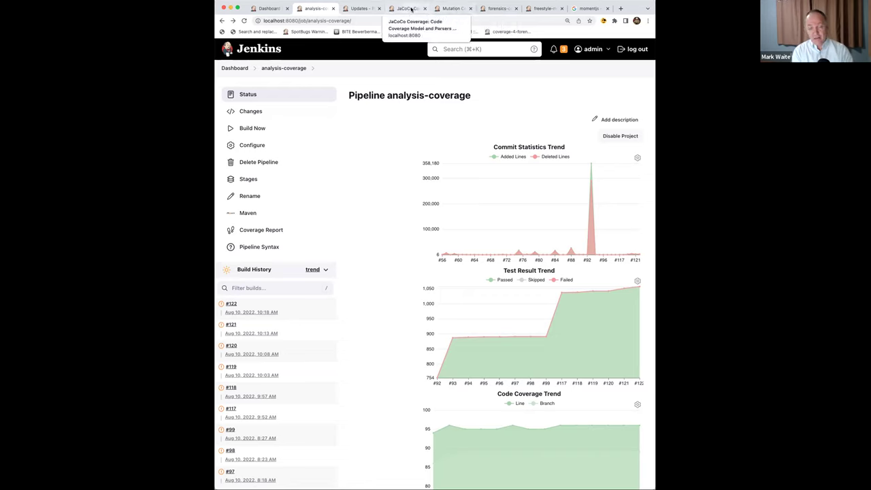
- Compare the Plugin Manager's Updates page with the JaCoCo Coverage report and view the report's Files page
{"action": "left_click", "coordinate": [357, 9]}
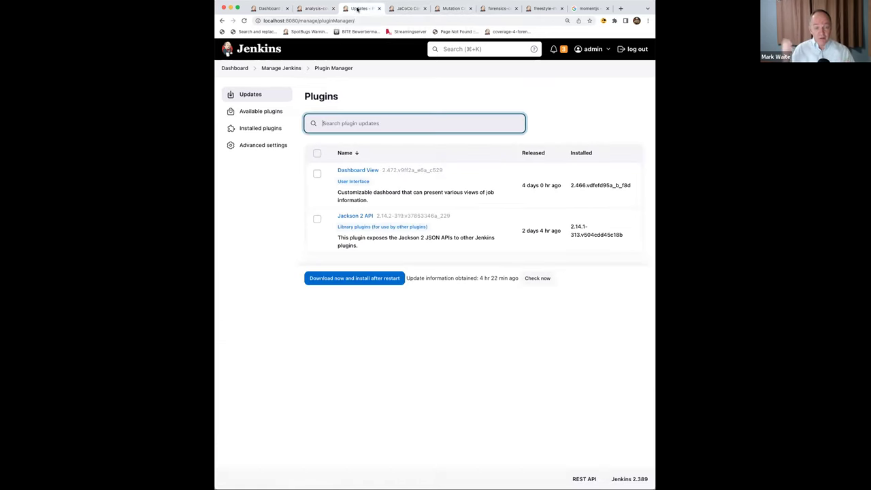
{"action": "left_click", "coordinate": [407, 9]}
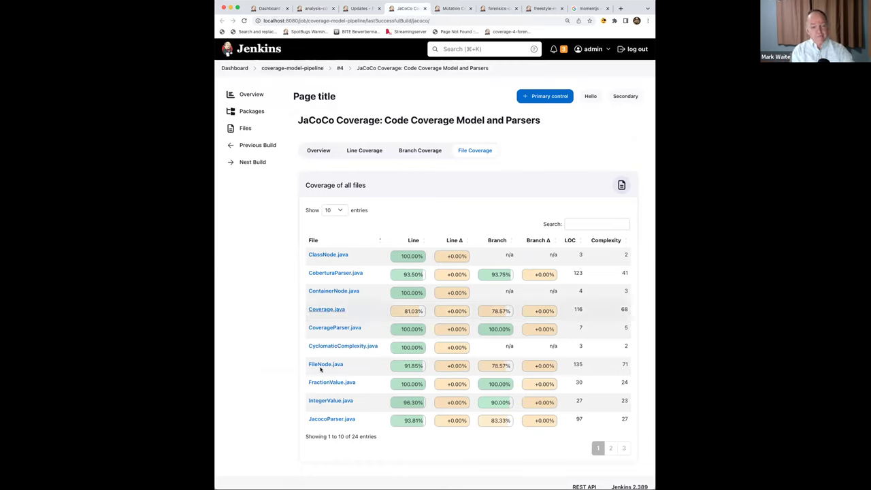
{"action": "left_click", "coordinate": [244, 129]}
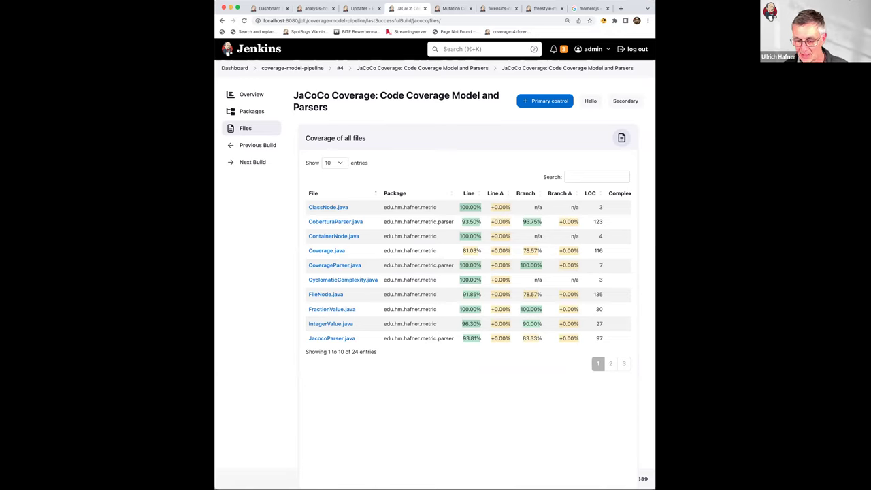
{"action": "scroll", "coordinate": [258, 481], "scroll_direction": "down", "scroll_amount": 1}
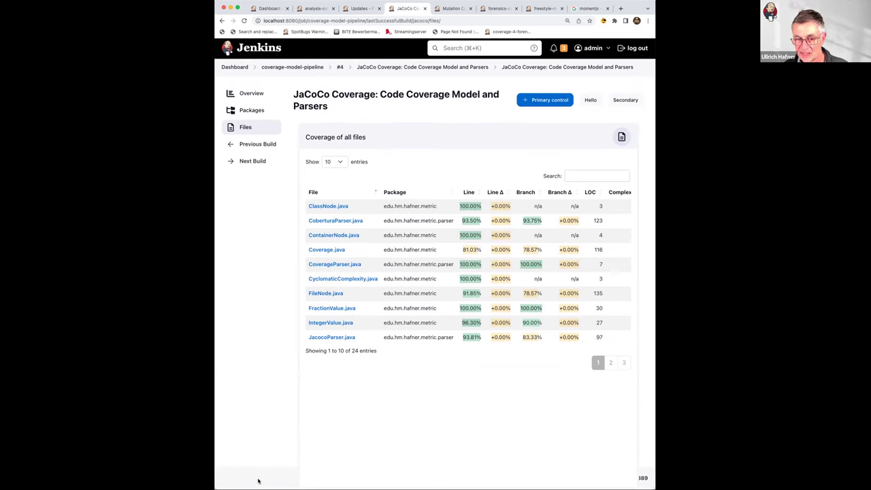